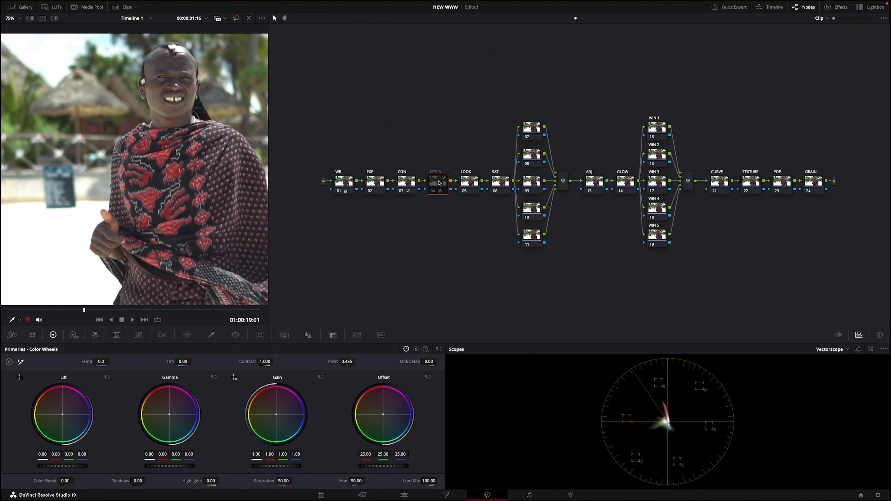
- Reset all grades and nodes on the current clip
click(433, 191)
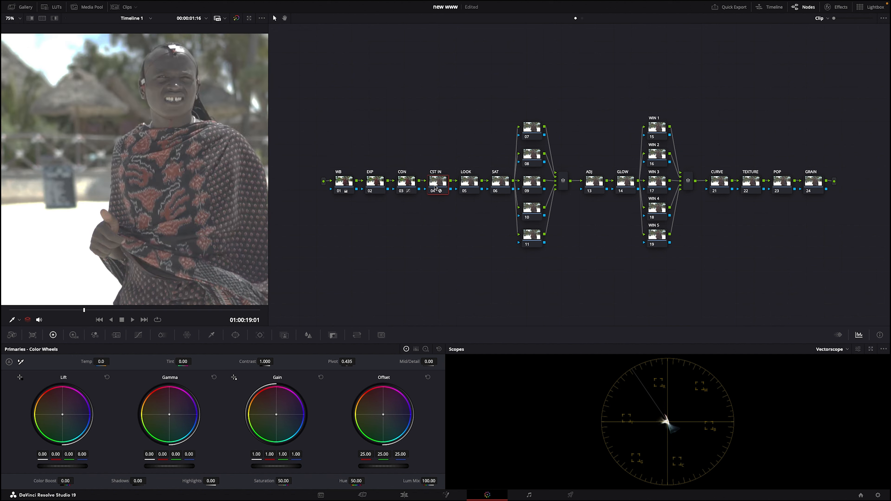
right_click(455, 132)
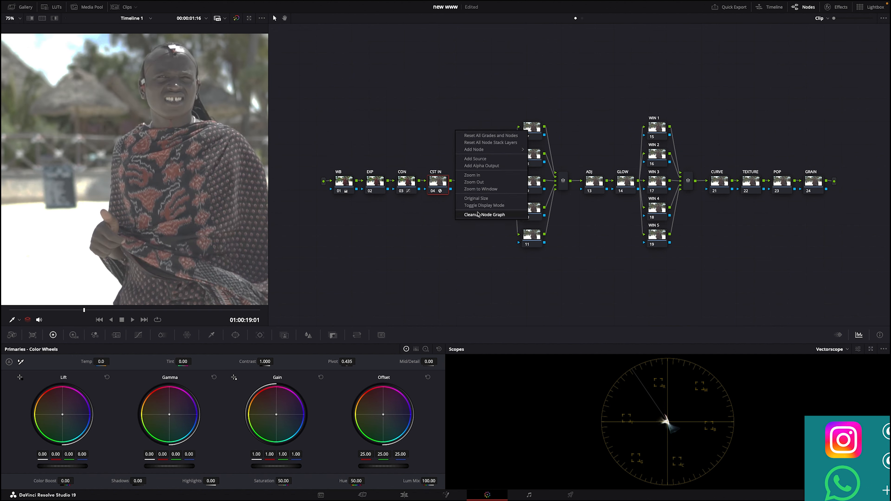
click(484, 214)
right_click(422, 128)
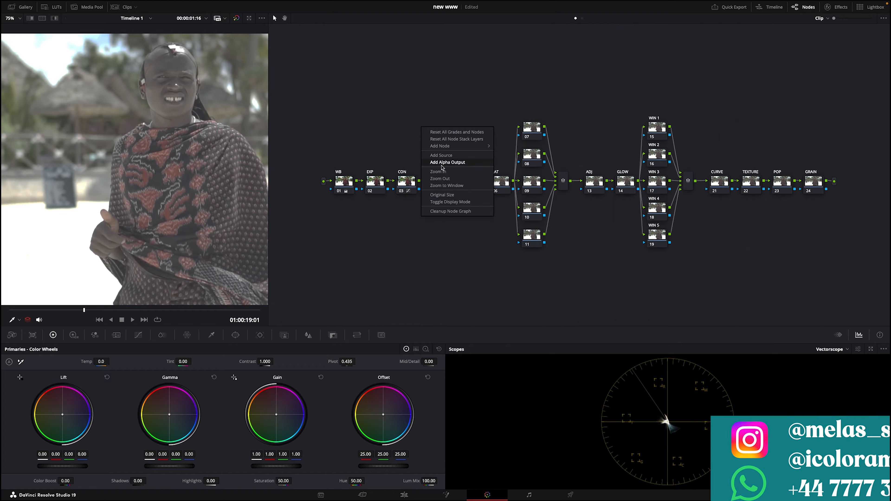
click(456, 132)
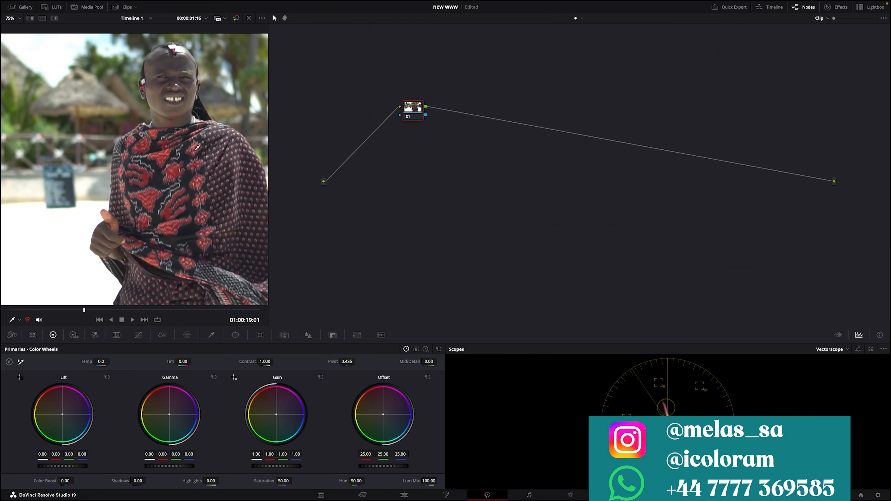
- Apply the "work flow" grade from the tool kit PowerGrade album to the clip
drag(269, 174, 625, 183)
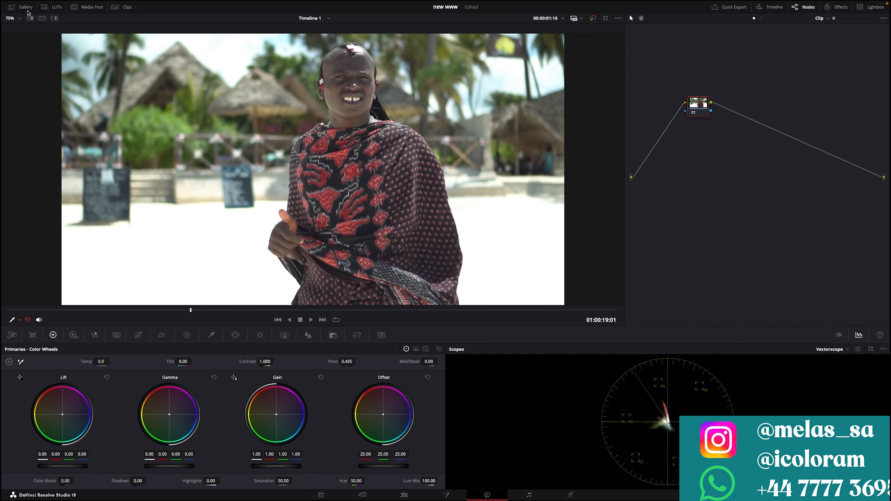
click(22, 7)
right_click(89, 38)
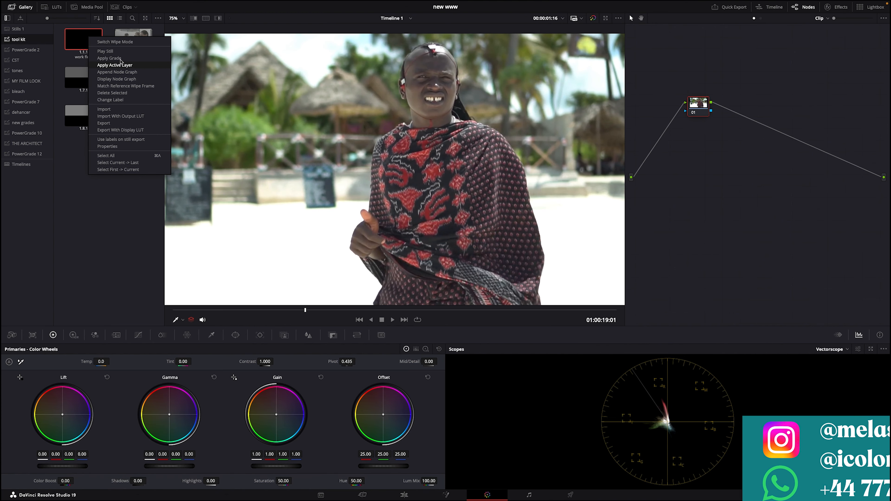
click(102, 62)
click(23, 8)
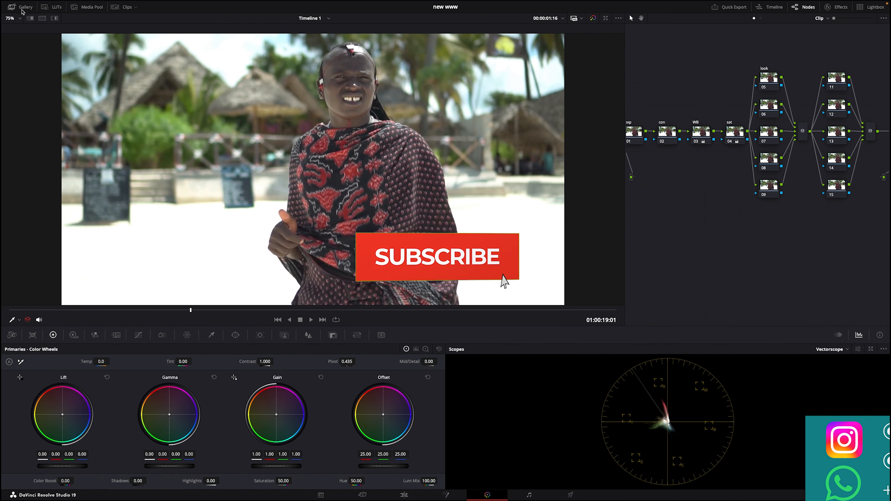
scroll(333, 211, down, 4)
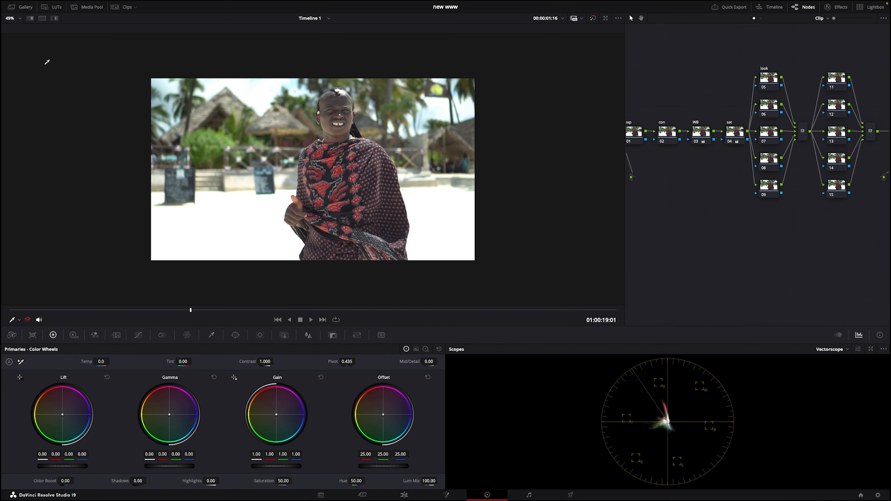
- Apply the "PIPE LINE" grade from the tool kit PowerGrade album to the clip
click(26, 7)
click(147, 123)
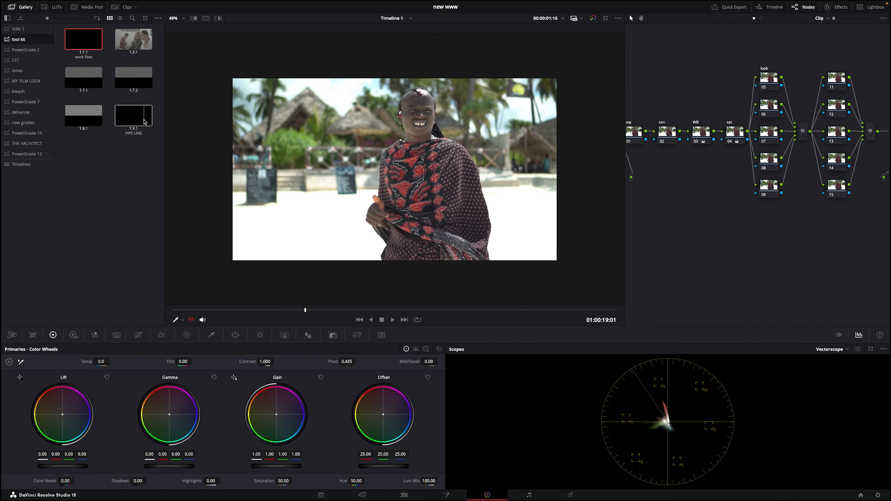
right_click(145, 122)
click(164, 142)
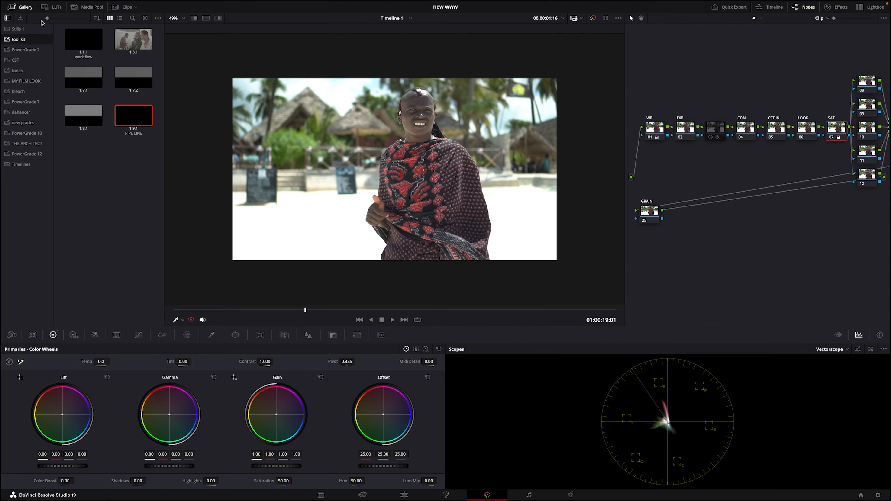
click(32, 10)
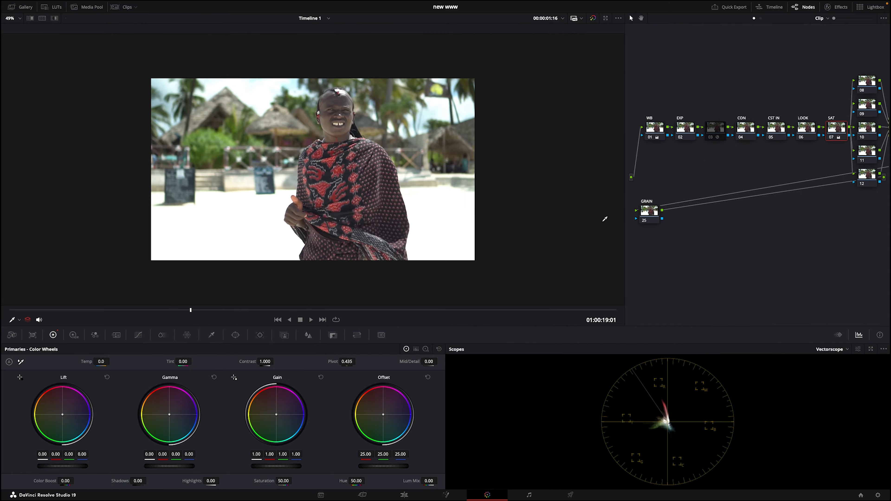
- Widen the node graph area and clean up the layout of the node tree
drag(624, 216, 271, 226)
right_click(445, 255)
click(492, 337)
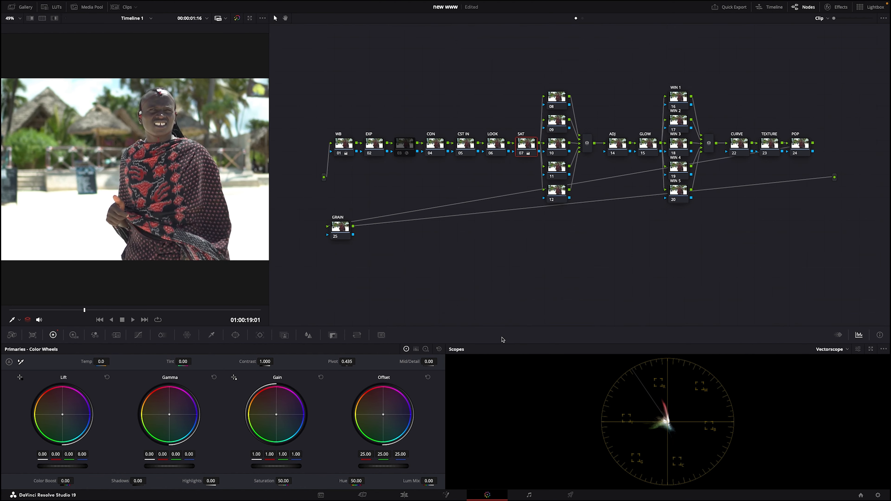
- Enable the CST IN node and review its Color Space Transform input and output settings
click(471, 145)
key(ctrl+d)
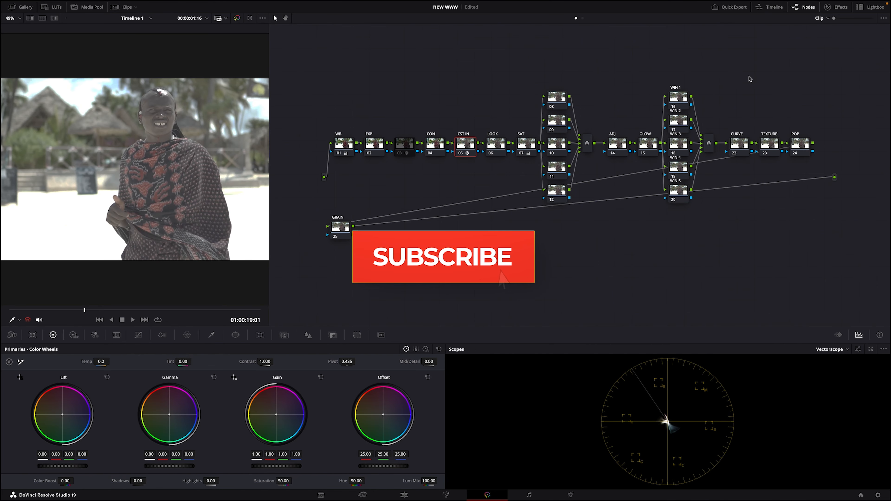
click(836, 7)
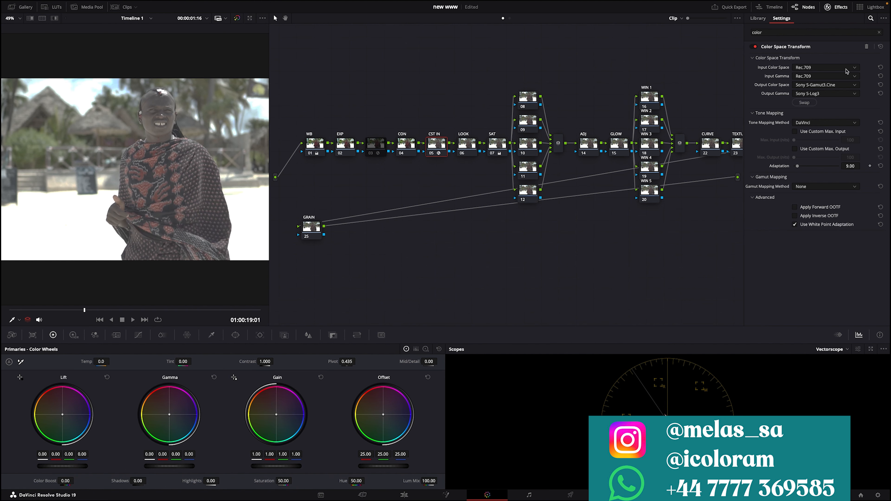
click(838, 8)
- Apply the "new sony_1.C3717" LUT from the arc folder to the LOOK node
click(496, 154)
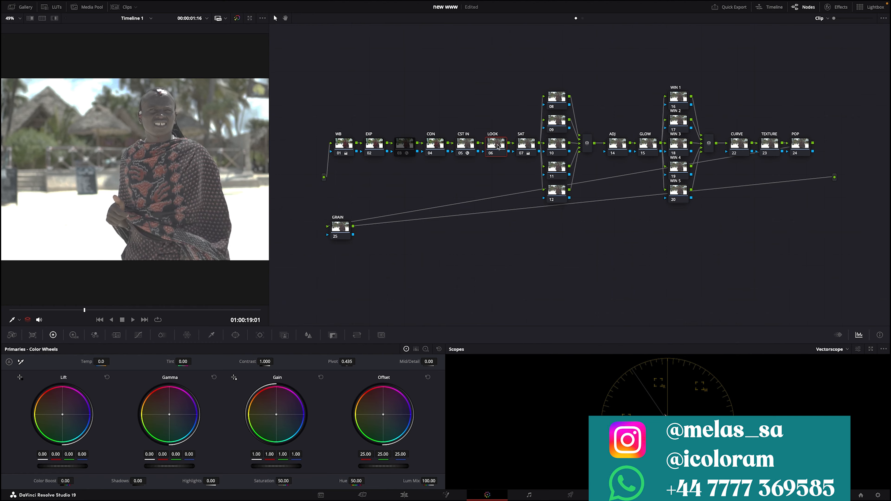
click(53, 7)
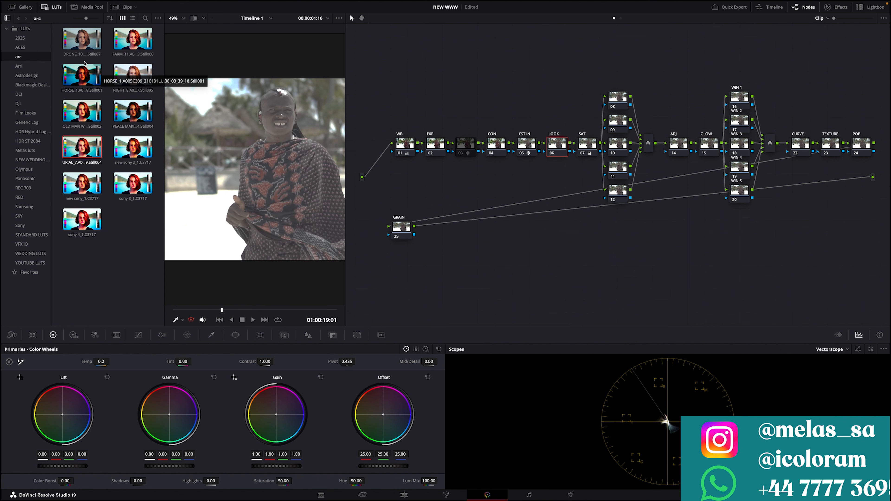
click(82, 189)
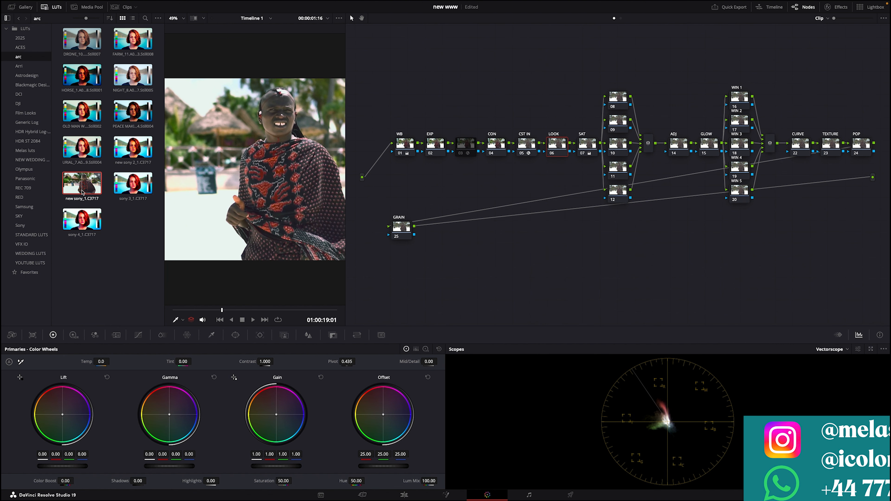
double_click(82, 184)
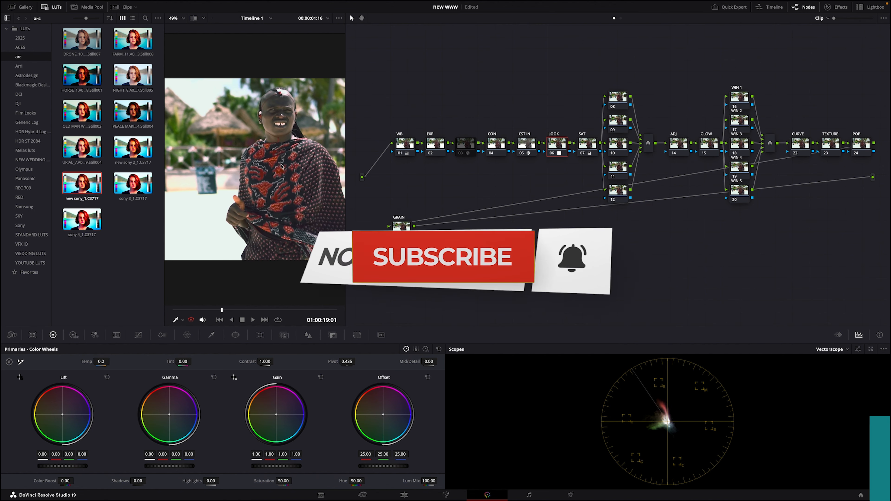
- Lower the gain on the EXP node to 0.80
click(435, 144)
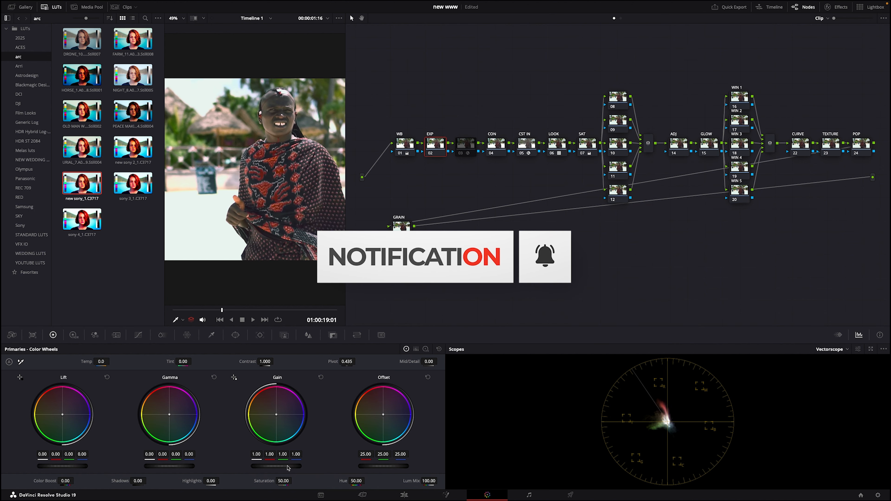
scroll(288, 467, down, 7)
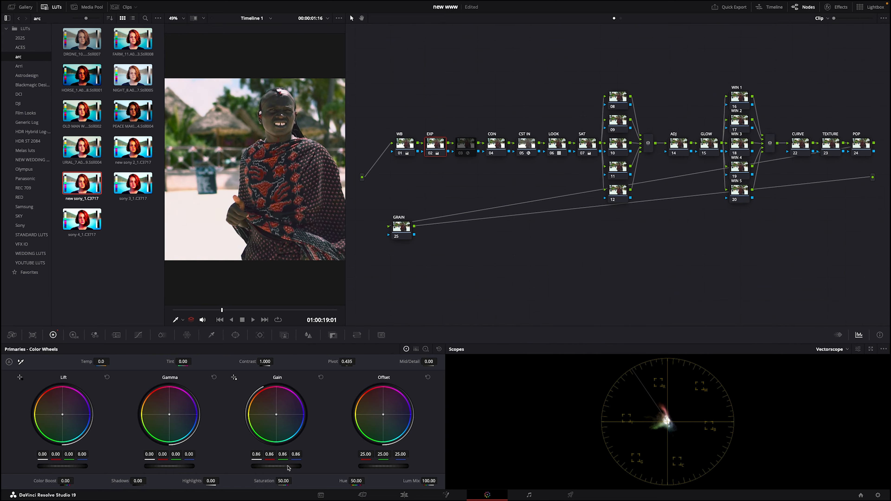
scroll(287, 468, down, 2)
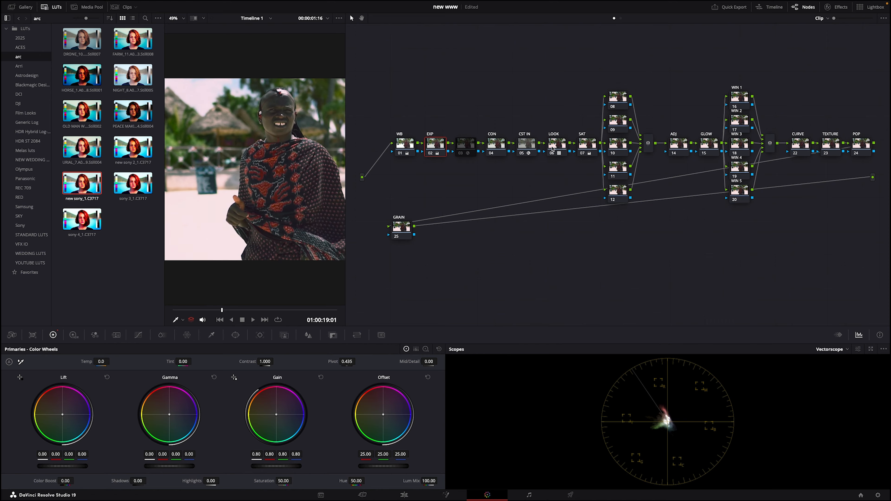
- Apply the "new sony 2_1.C3717" LUT to the LOOK node and disable that node
click(552, 148)
click(134, 157)
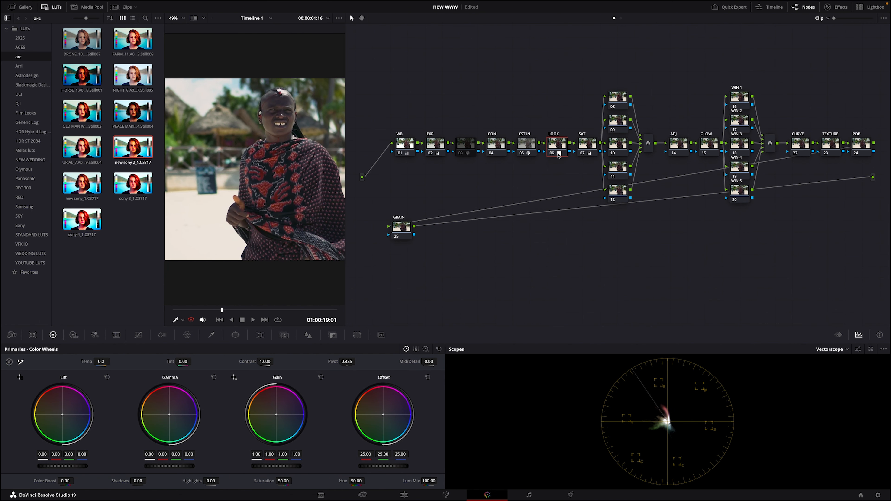
key(ctrl+d)
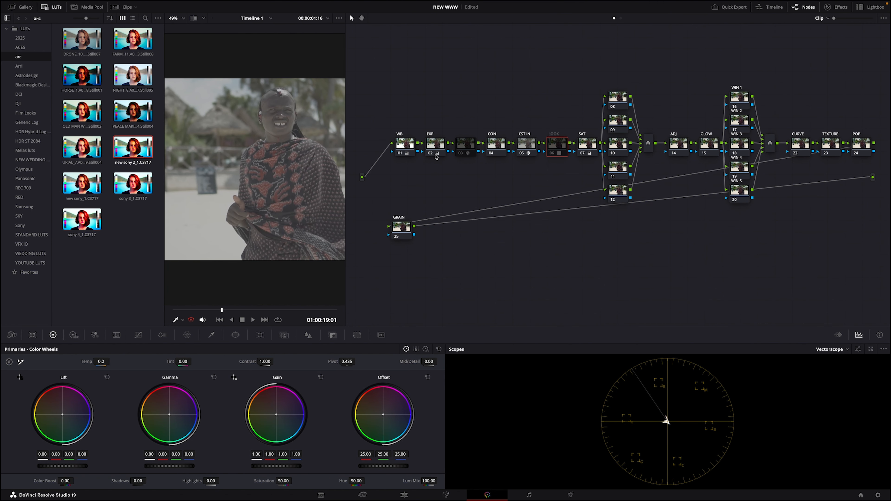
- Reset the EXP node's grade and hide the LUT browser
click(435, 147)
right_click(435, 147)
click(443, 153)
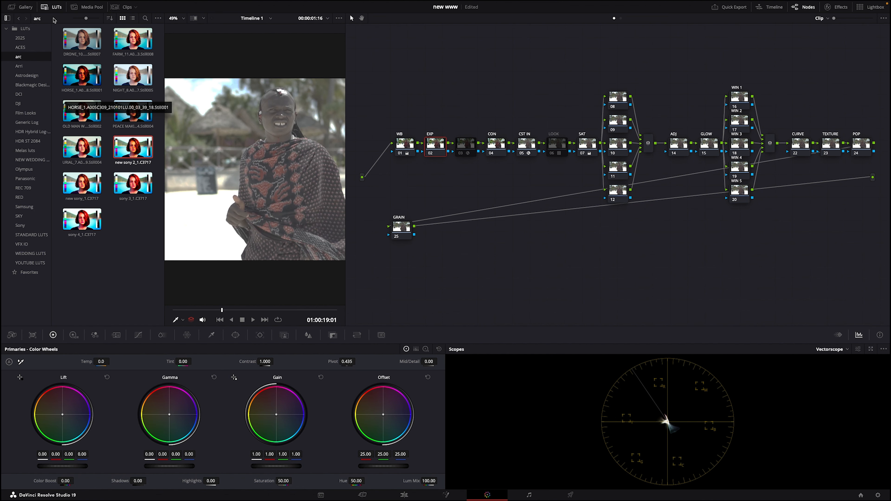
click(53, 7)
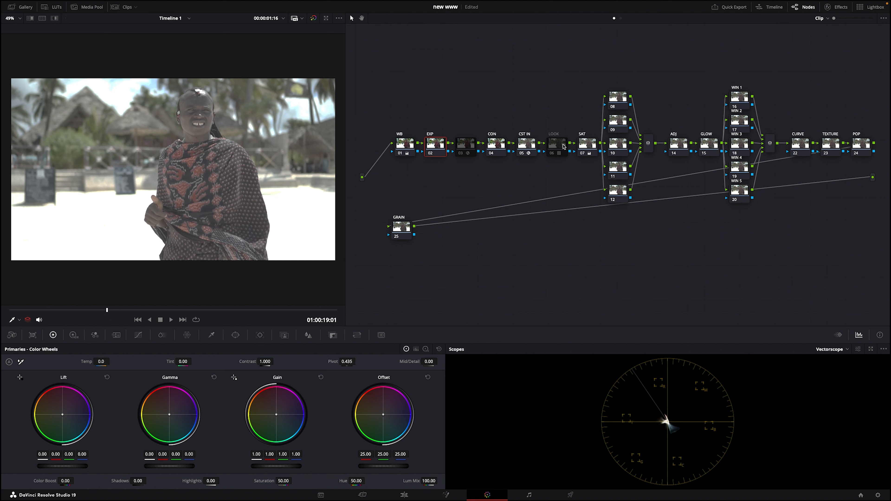
- Compare the image with the LOOK and CST IN nodes switched on and off in turn
click(553, 154)
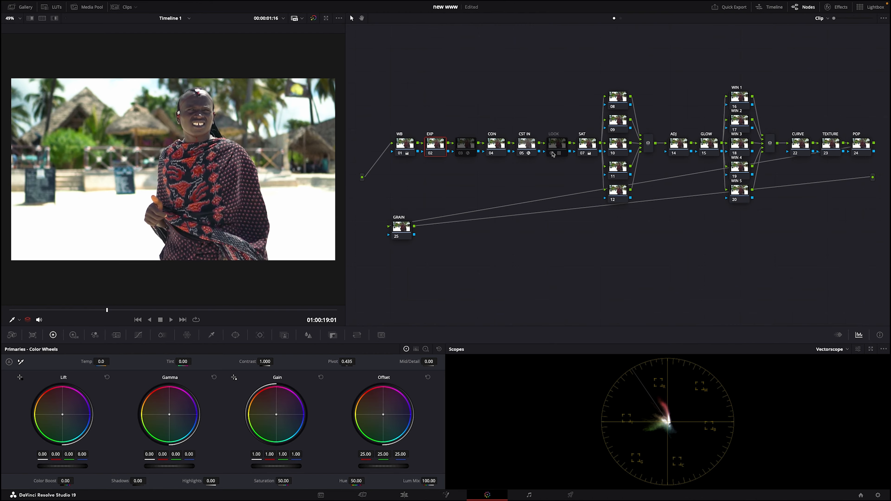
click(552, 154)
click(553, 153)
click(552, 153)
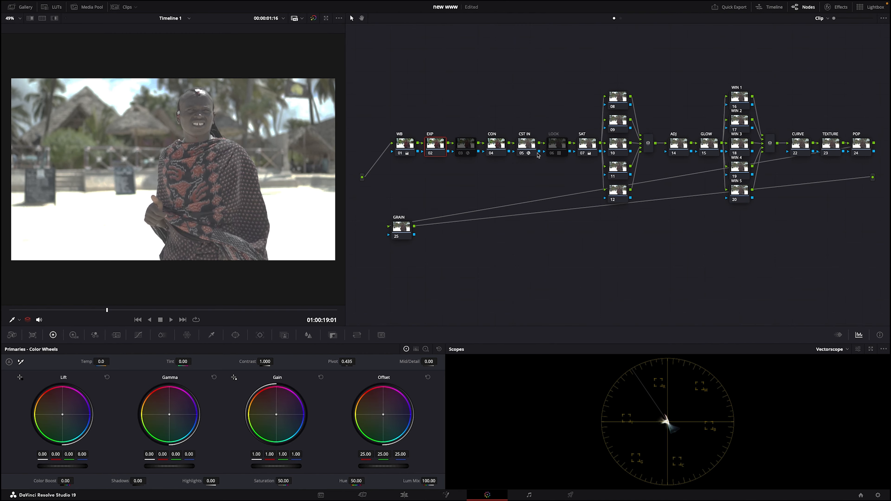
click(521, 154)
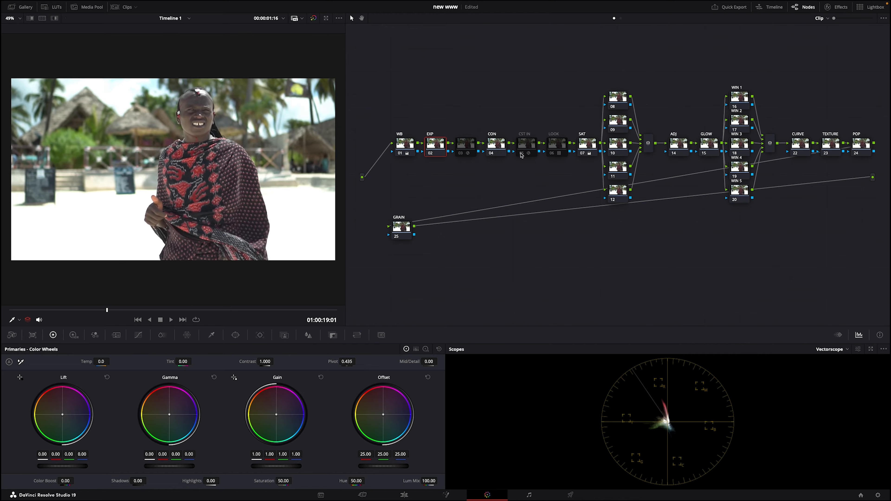
click(521, 154)
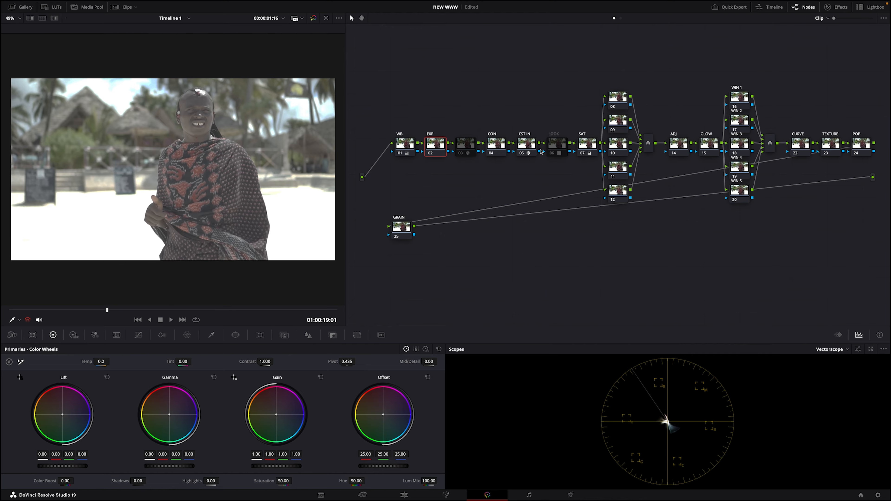
- Re-enable the LOOK node and apply the "URIAL_7.A005C309_210101LU.00_18_20_49.Still004" LUT from the arc folder to it
click(553, 154)
click(556, 151)
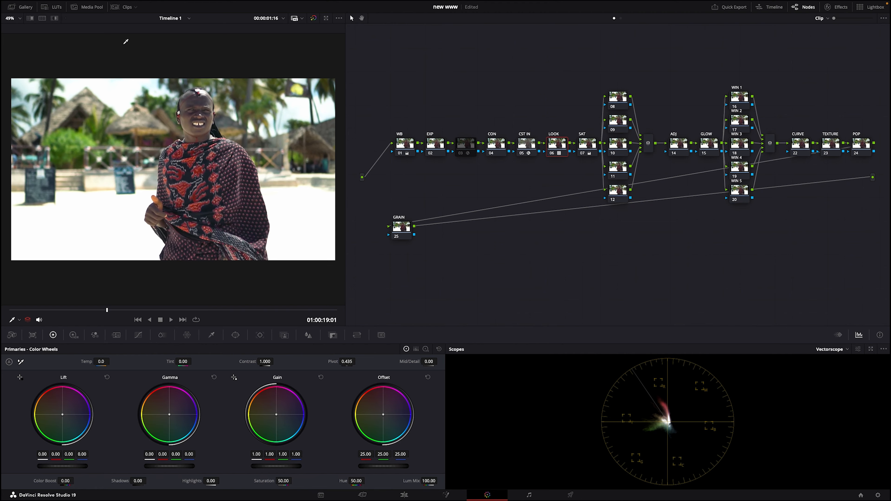
click(52, 8)
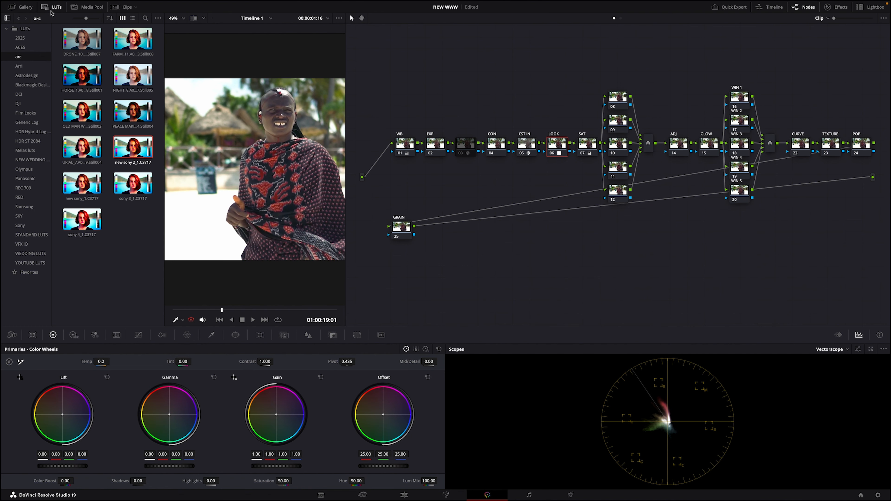
click(84, 179)
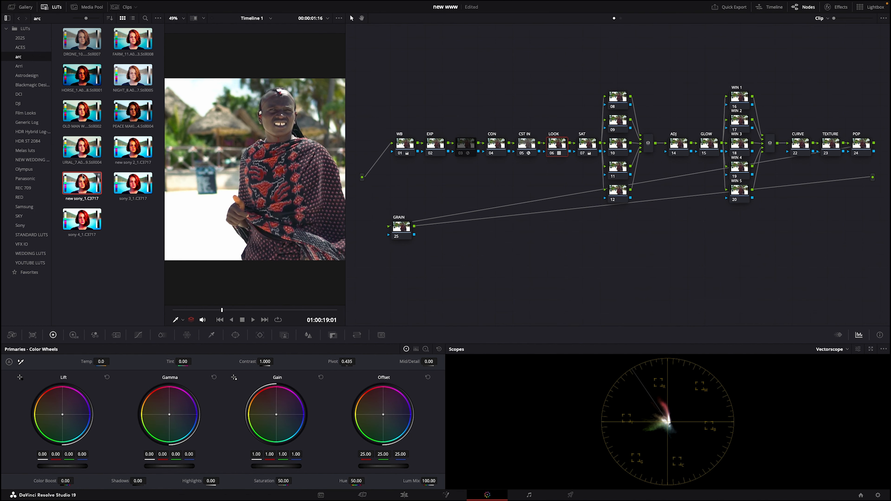
click(78, 157)
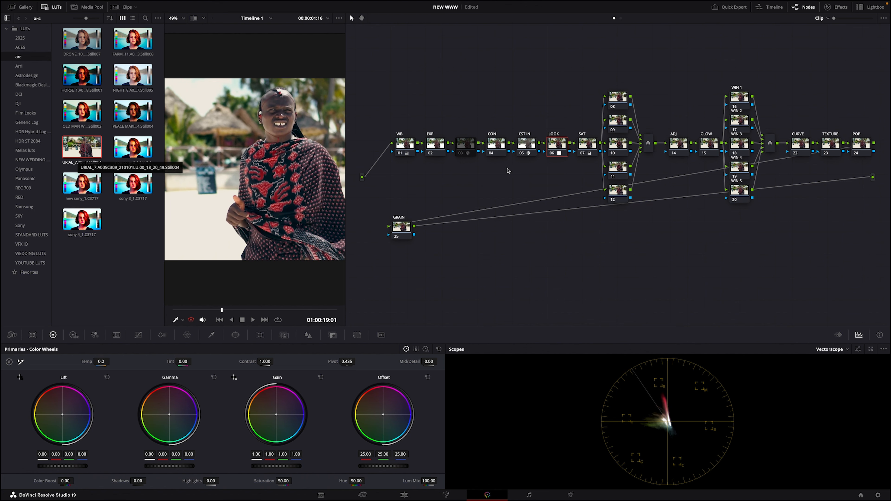
- Toggle the LOOK node to compare the image with and without its LUT, leaving the node disabled
click(550, 154)
click(550, 154)
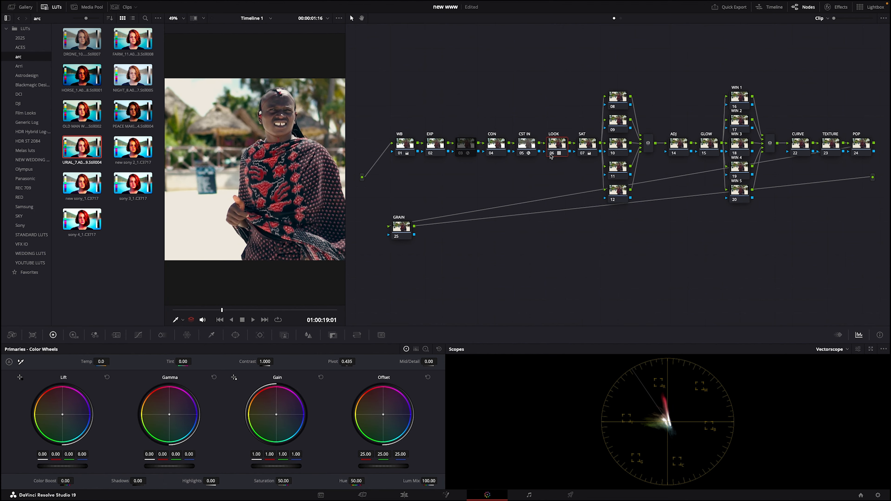
click(550, 154)
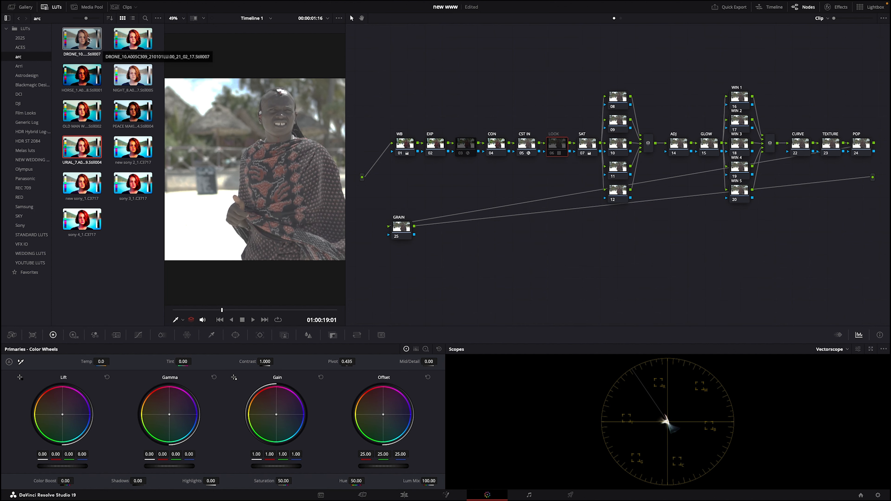
- Hide the LUT browser and delete the disabled node between EXP and CON
click(55, 9)
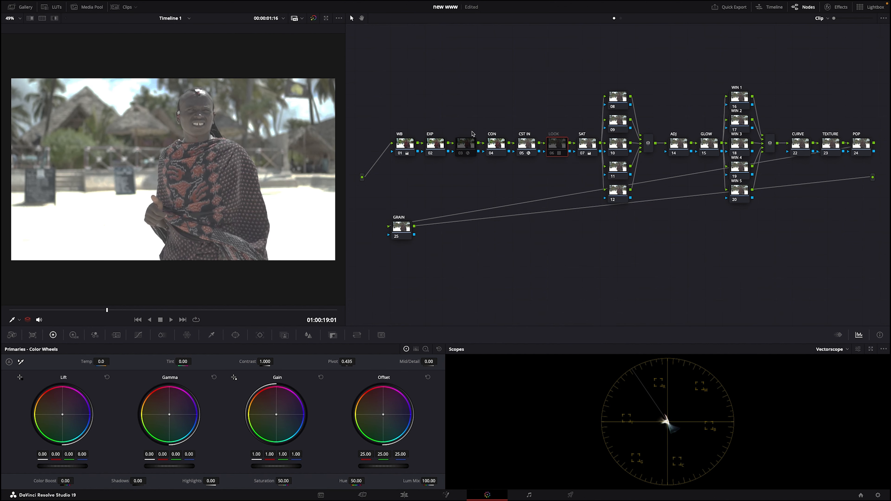
click(428, 147)
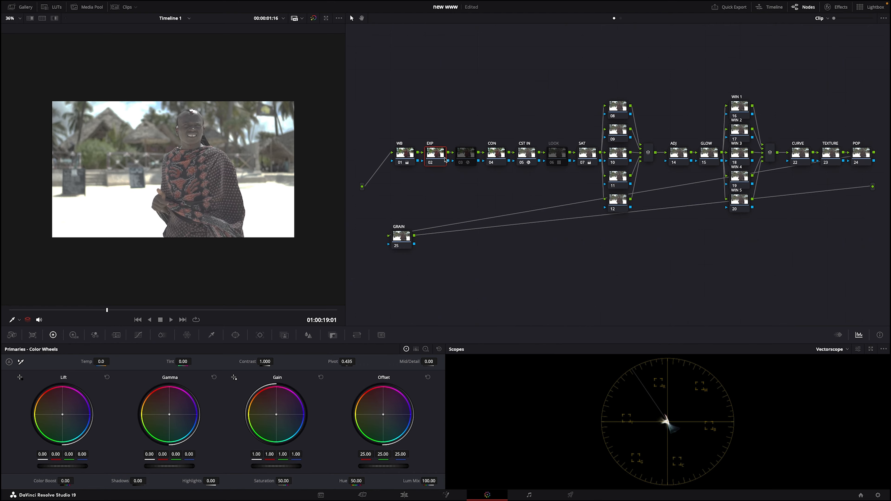
click(463, 151)
key(Delete)
- Enlarge the viewer and lower the EXP node's HDR Global exposure to -1.43
scroll(204, 182, up, 2)
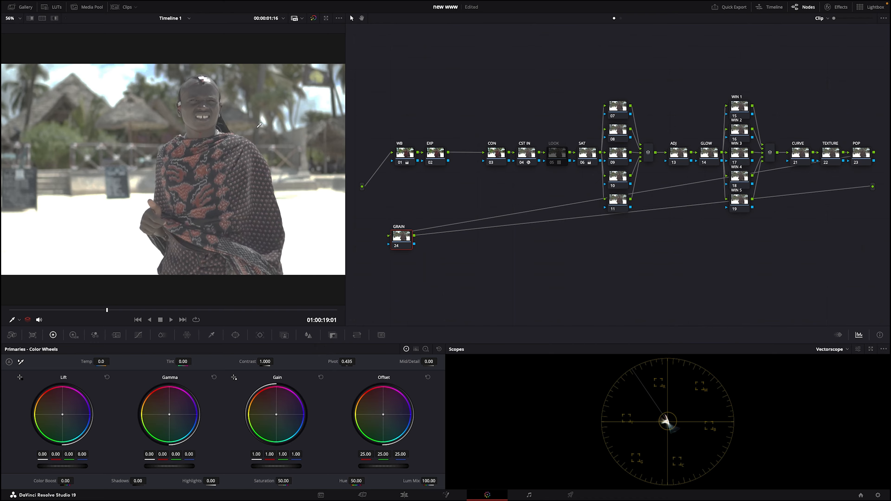
drag(346, 136, 642, 136)
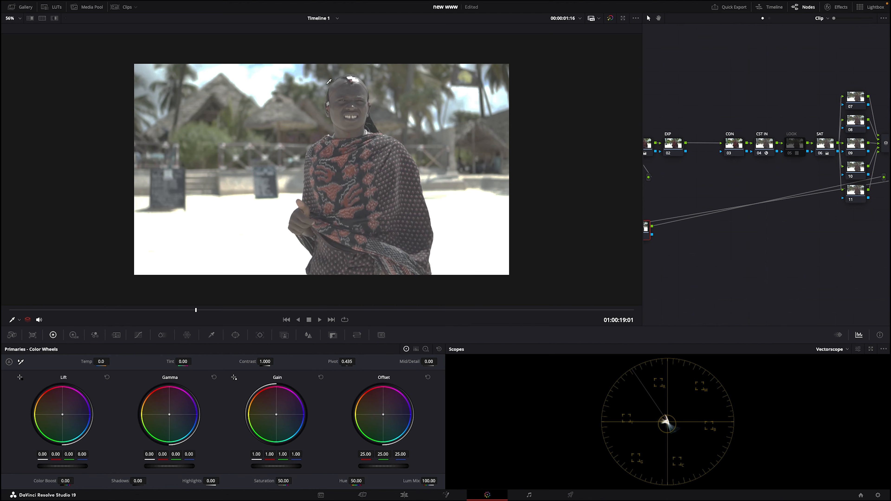
click(73, 335)
click(676, 156)
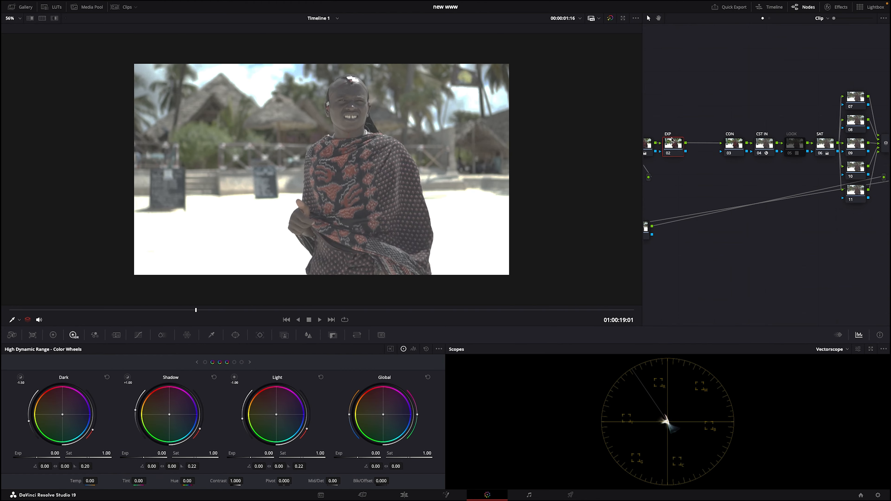
drag(370, 455, 339, 456)
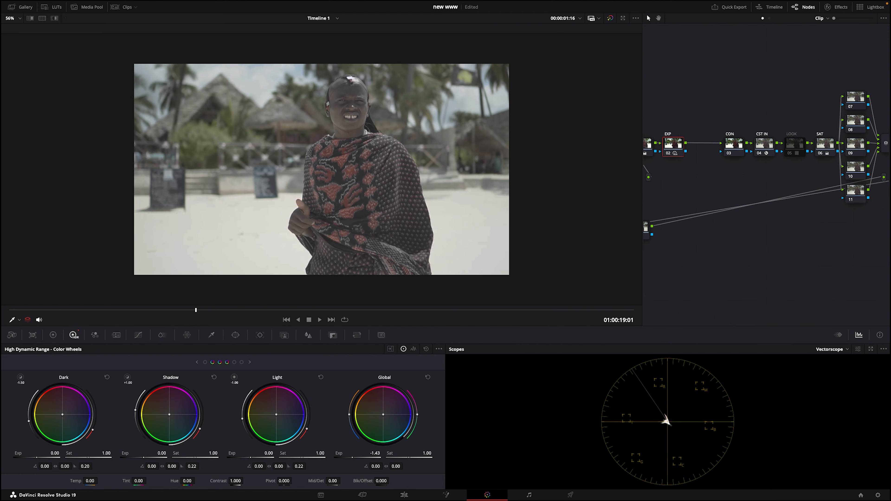
- Monitor with the Parade scope and set the EXP node's Lift to -0.04, Gamma to 0.06 and Gain to 0.94
click(832, 349)
click(830, 359)
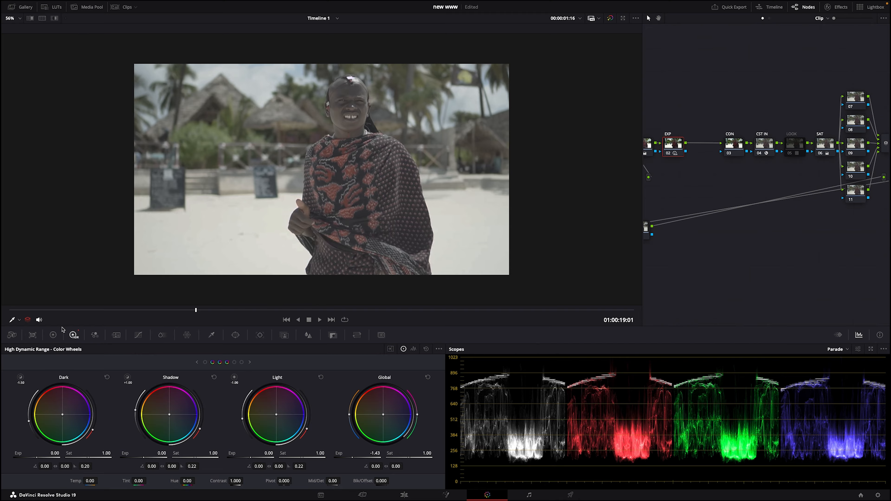
click(53, 335)
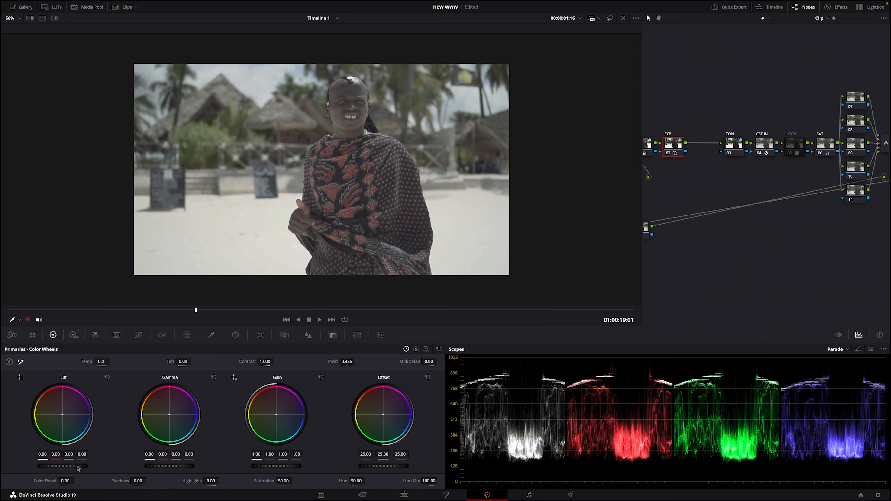
scroll(77, 466, down, 5)
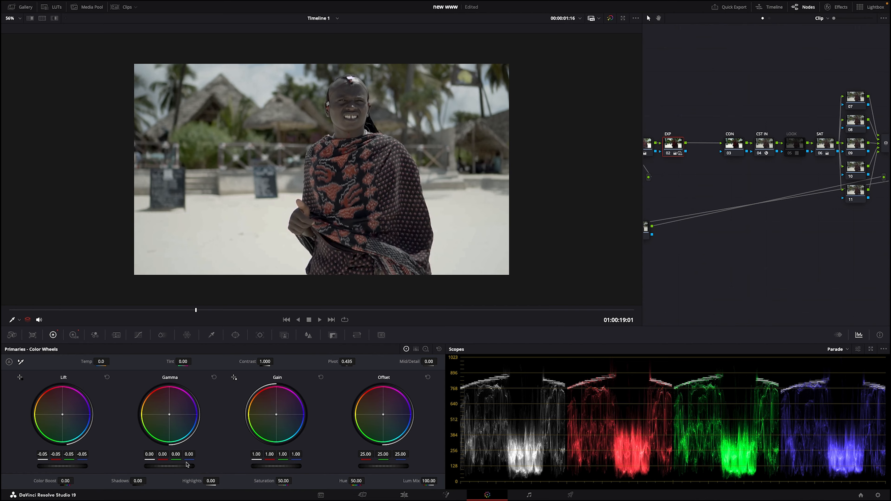
scroll(185, 466, up, 1)
scroll(185, 466, up, 1)
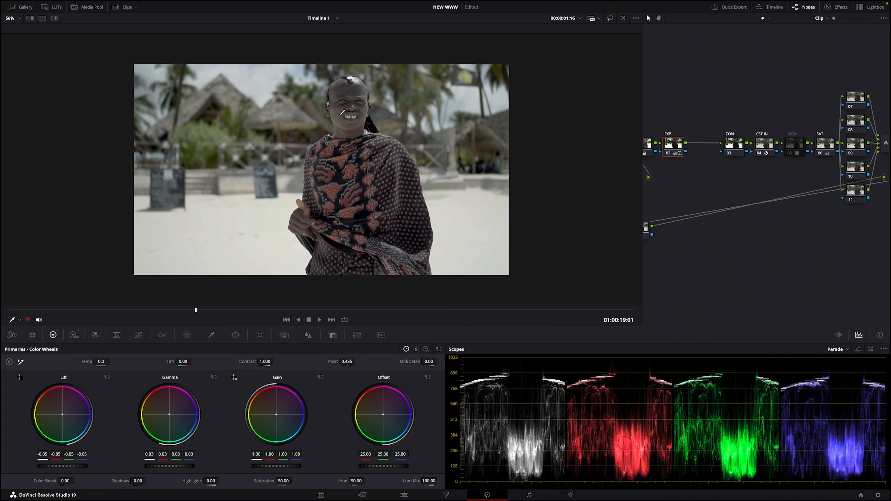
scroll(184, 465, up, 3)
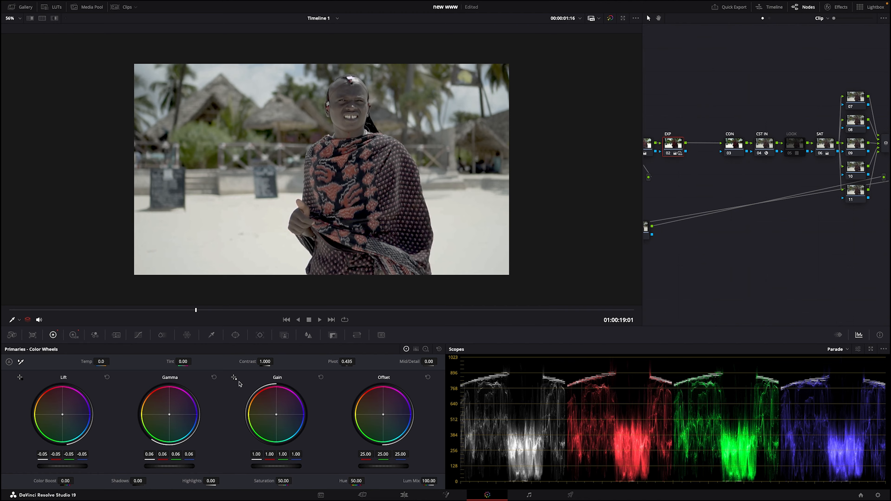
scroll(288, 467, down, 6)
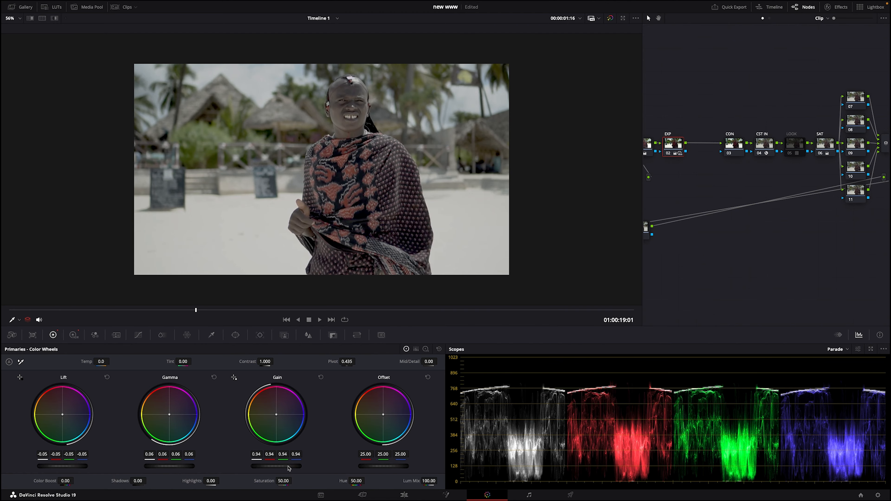
scroll(69, 466, up, 1)
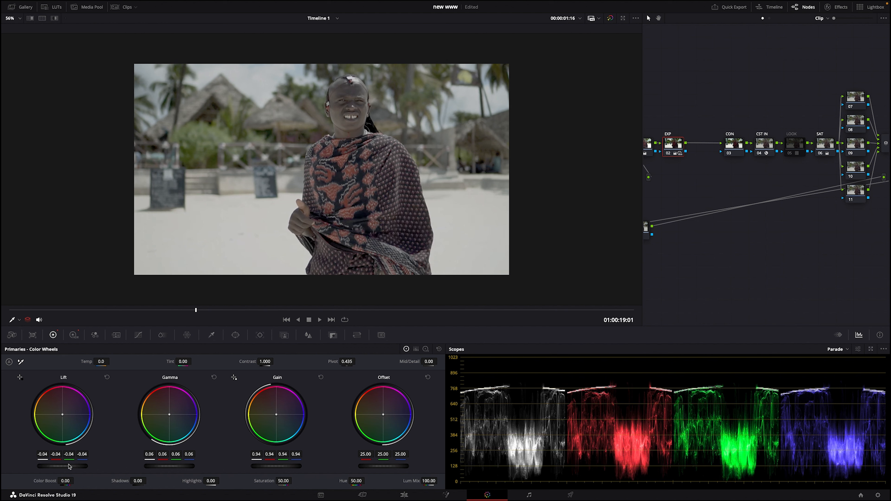
- Set the CON node's Pivot to 0.336 and its Contrast to 1.160
click(729, 143)
click(137, 336)
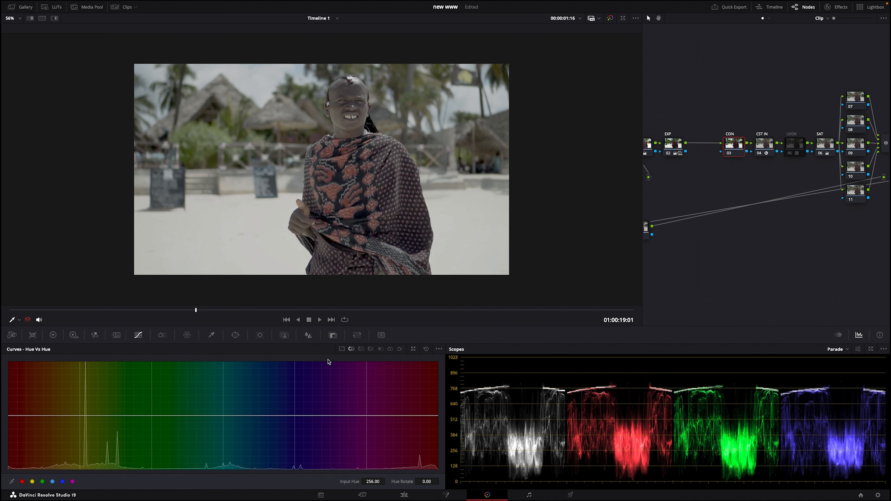
click(52, 335)
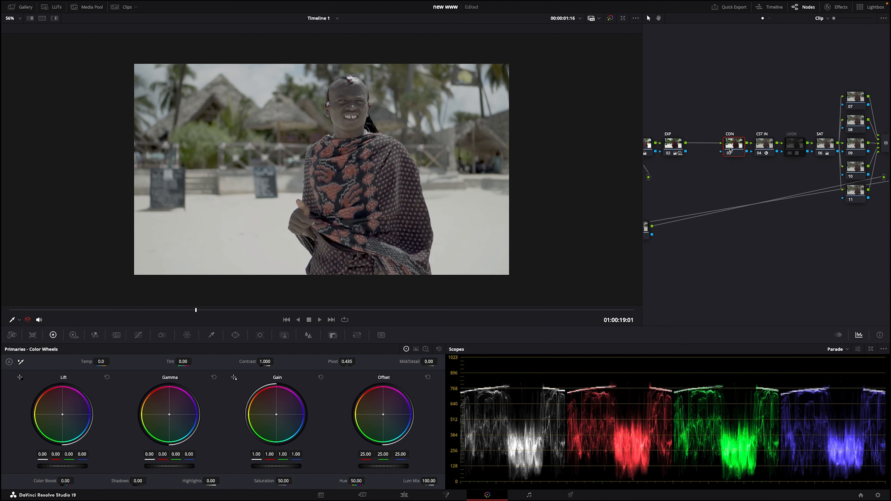
click(264, 361)
click(351, 362)
text(0.336)
key(Return)
drag(268, 361, 316, 361)
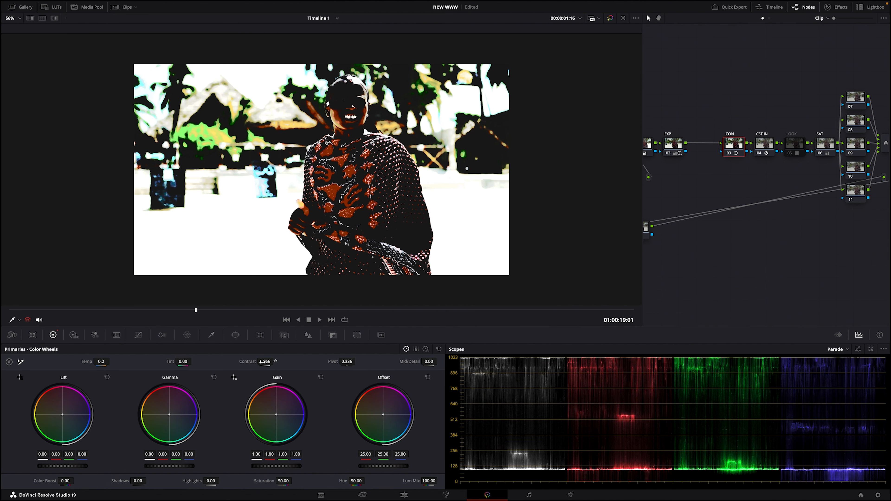
drag(276, 361, 246, 362)
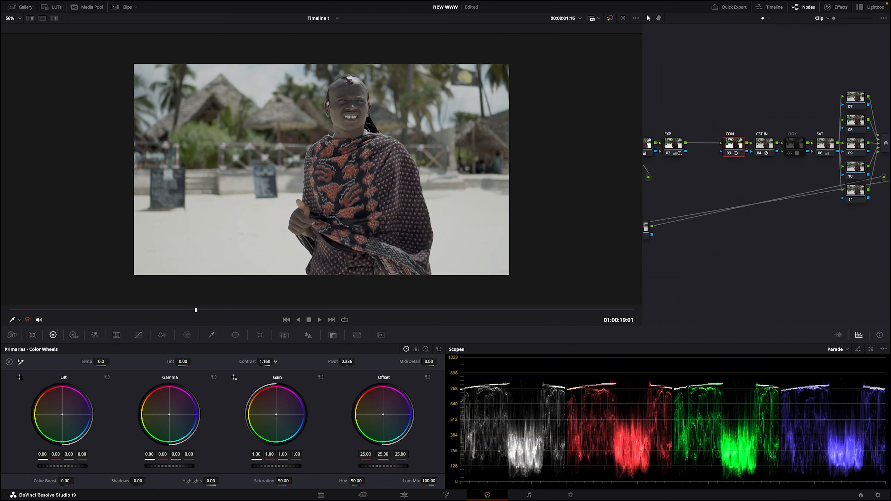
- Shape the CON node's custom curve with added anchor points, lifting the black point and lowering the white point slightly
click(138, 335)
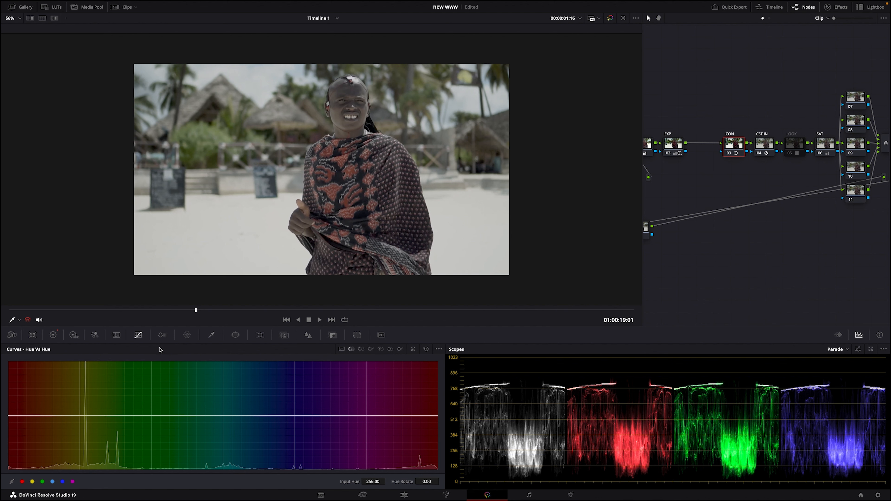
click(340, 349)
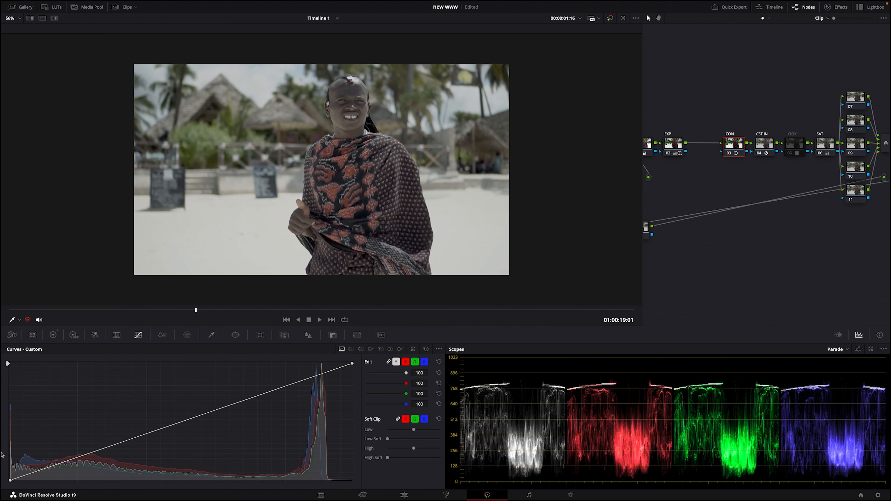
click(145, 434)
click(9, 481)
drag(125, 442, 12, 480)
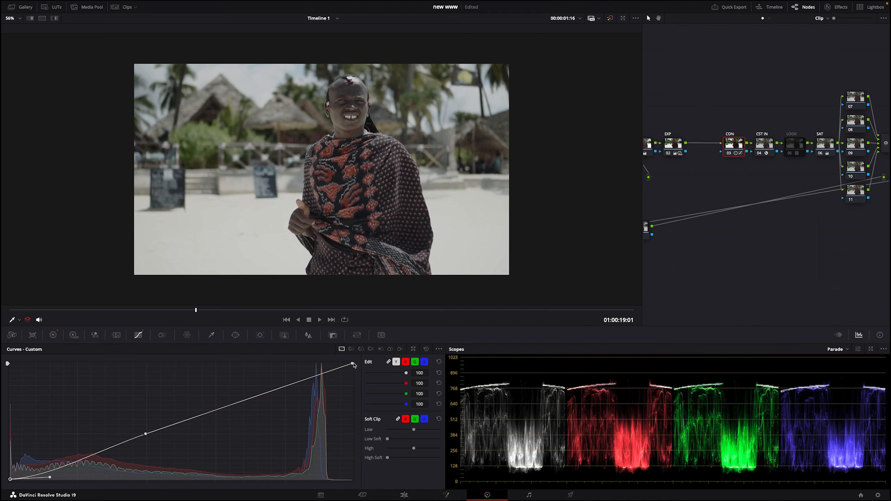
drag(351, 363, 352, 373)
click(237, 412)
drag(238, 412, 352, 368)
click(53, 335)
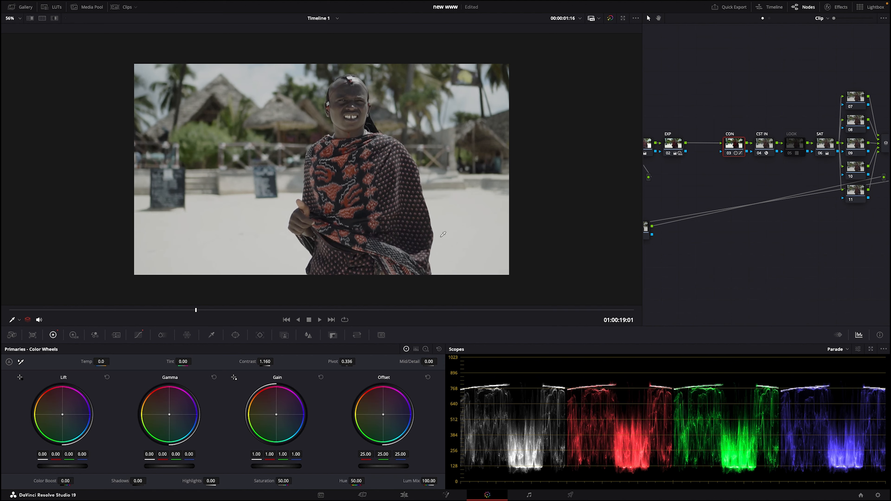
- Preview the image with the LOOK node on and off, and lower the EXP node's Lift to -0.06
click(790, 153)
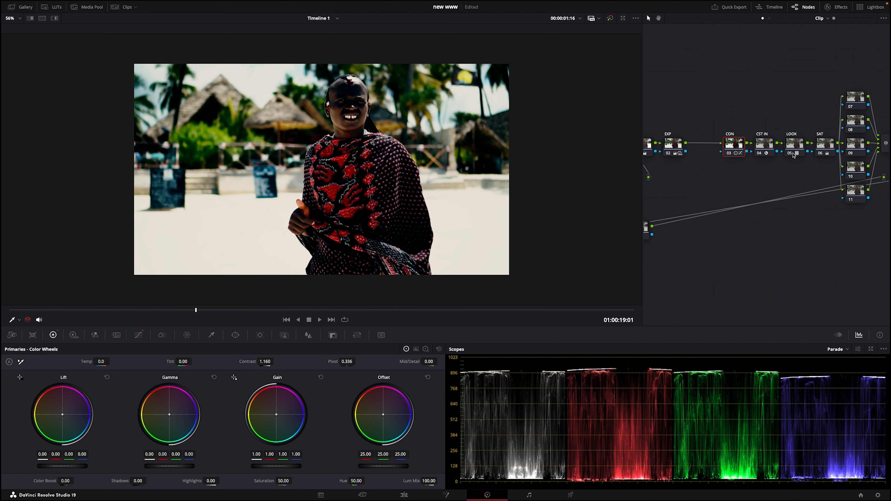
click(790, 153)
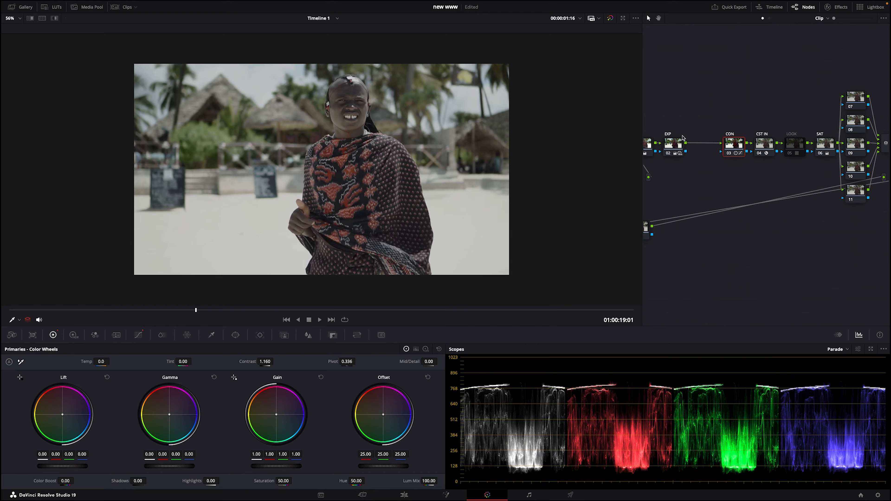
click(672, 148)
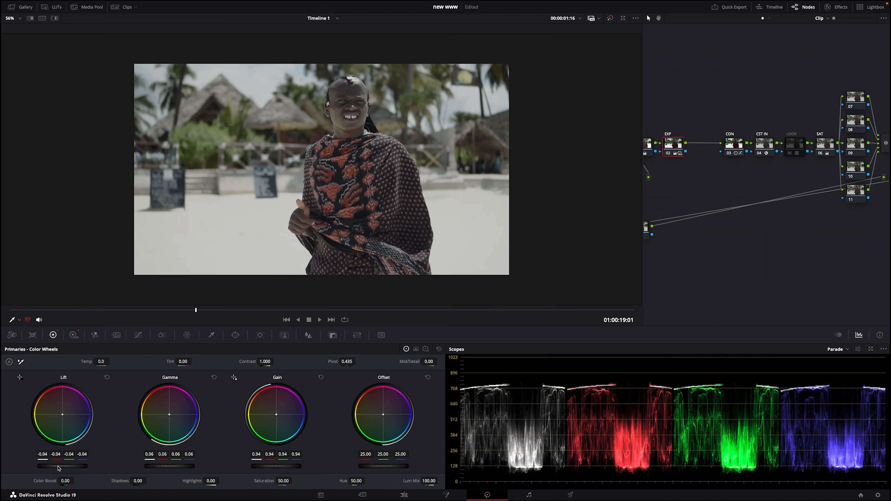
drag(63, 465, 64, 466)
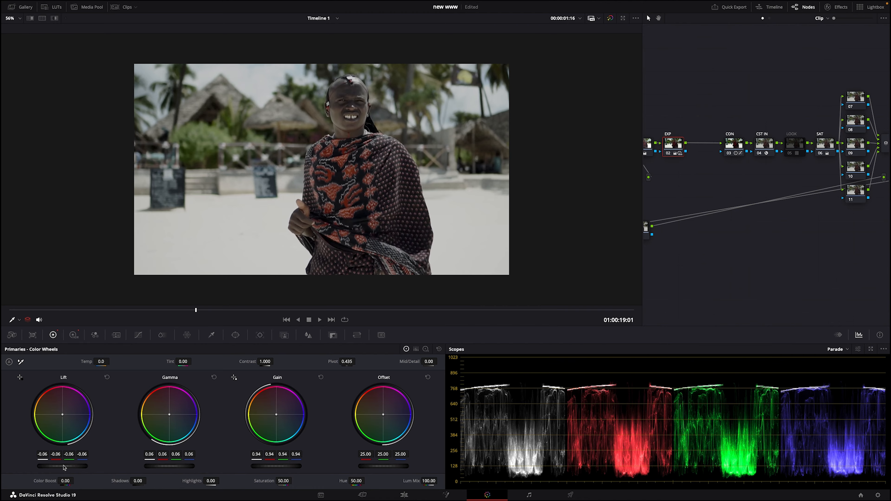
- Toggle the CON node to compare the image with and without its contrast adjustment, leaving it enabled
click(733, 147)
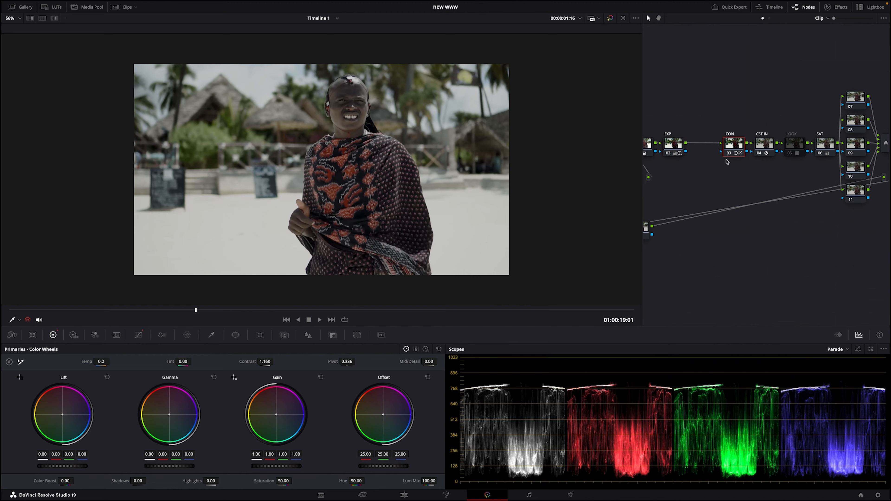
click(729, 154)
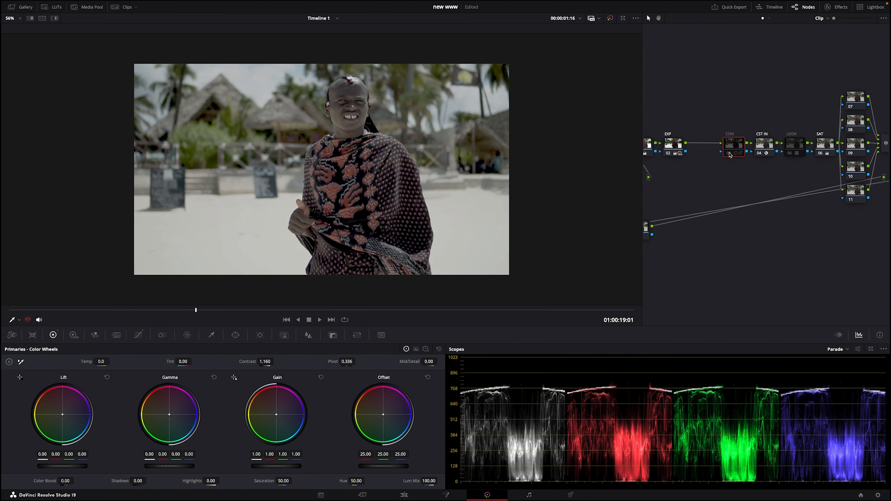
click(729, 154)
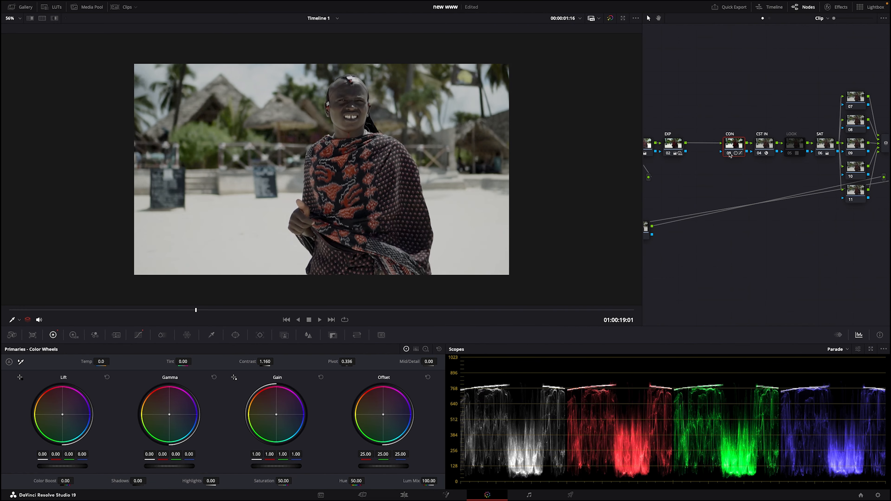
- Using the Vectorscope, shift the WB node's Gain to red 0.95, green 1.01 and blue 1.05, and compare it on and off
scroll(356, 90, down, 3)
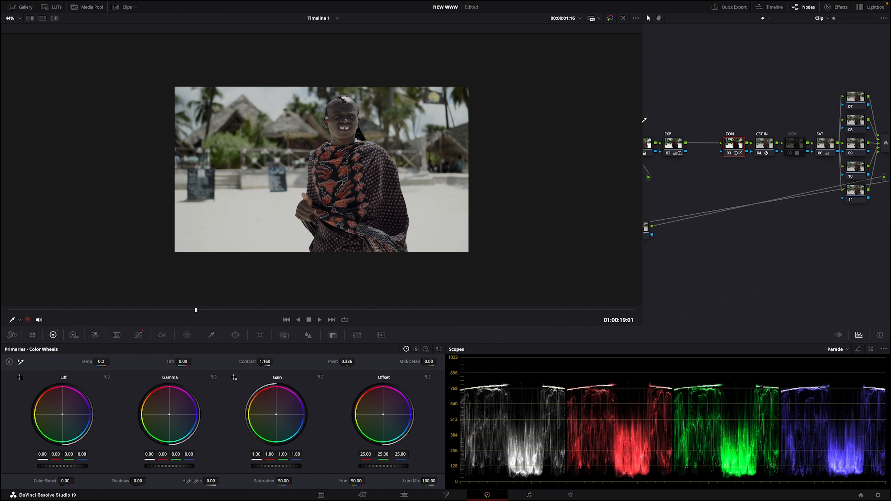
drag(643, 122, 342, 123)
click(407, 147)
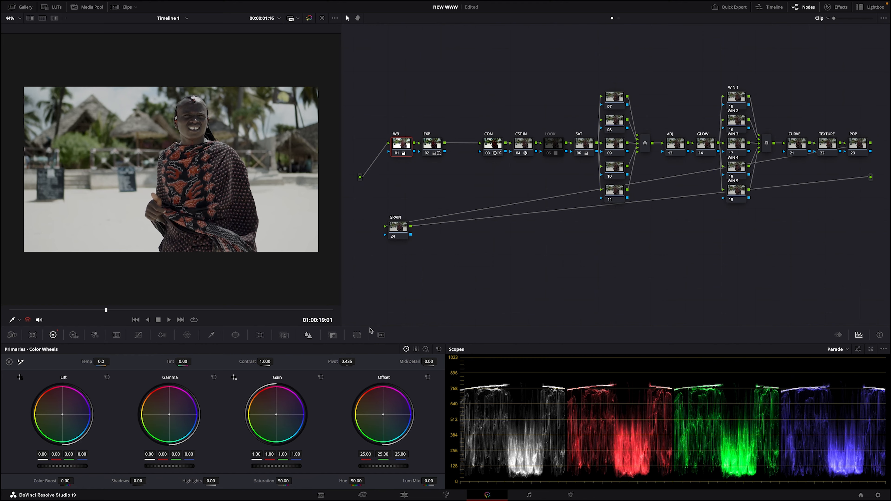
click(847, 349)
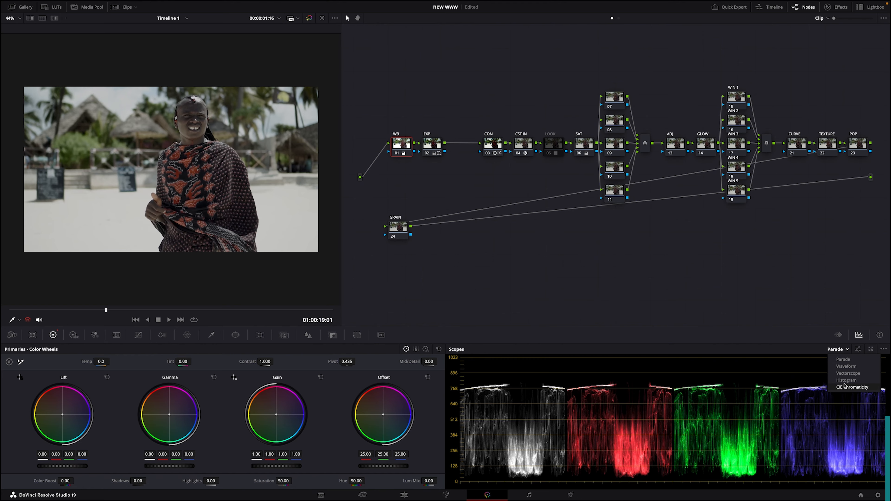
click(852, 386)
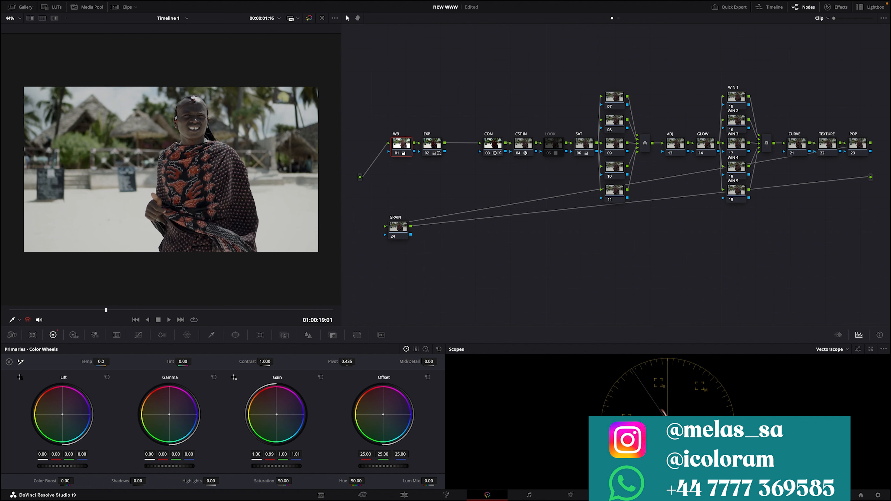
drag(276, 415, 277, 415)
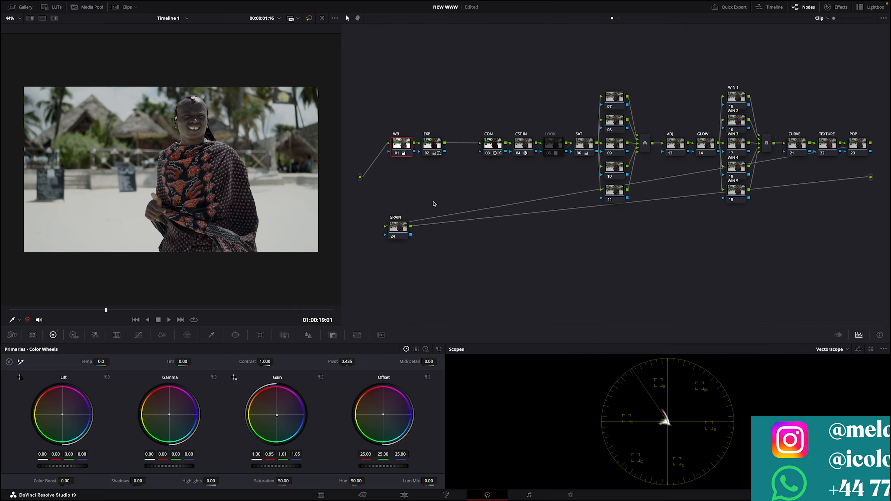
click(396, 153)
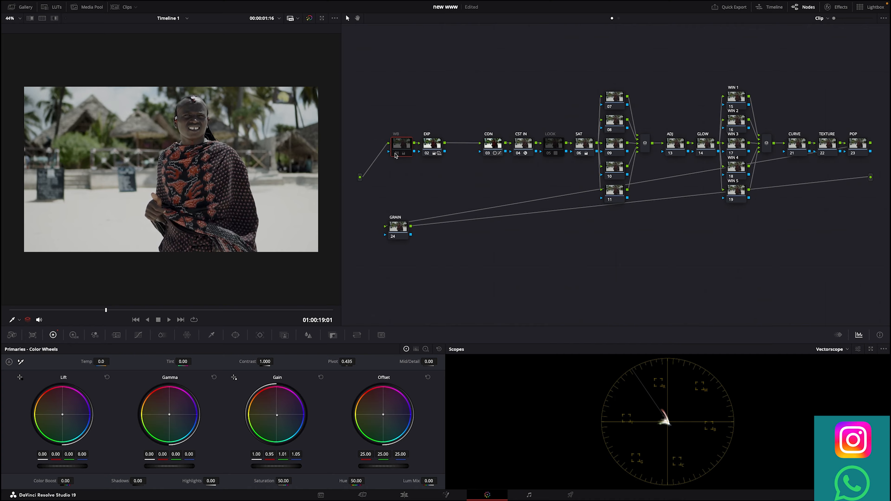
click(396, 153)
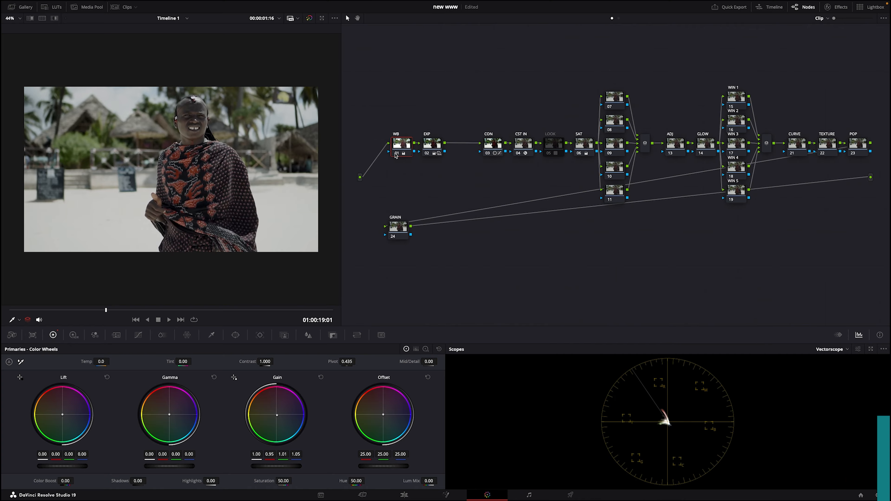
- Reset the SAT node's grade
click(585, 145)
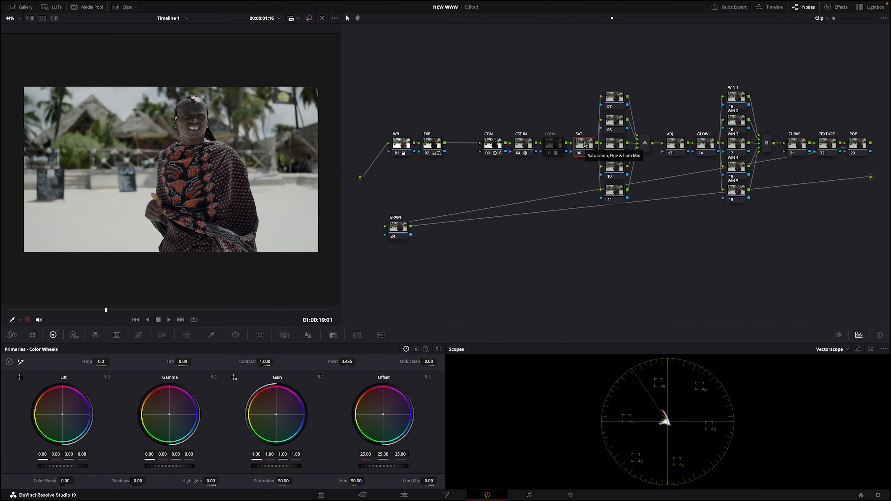
right_click(584, 144)
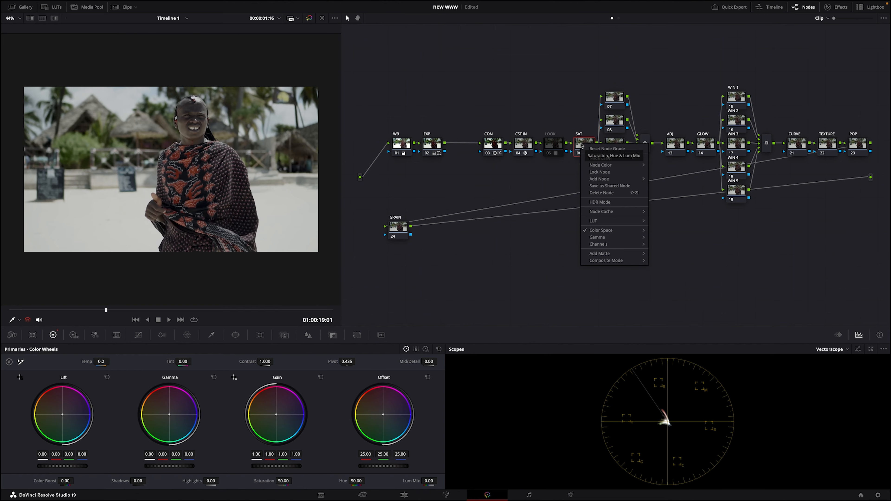
click(600, 150)
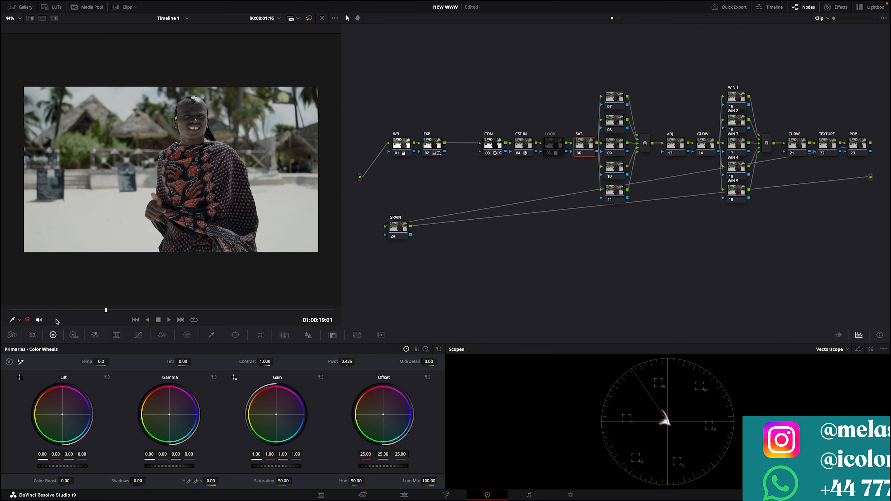
- In the SAT node's RGB Mixer, set red in Red Output, green in Green Output and blue in Blue Output to 5.00
click(95, 335)
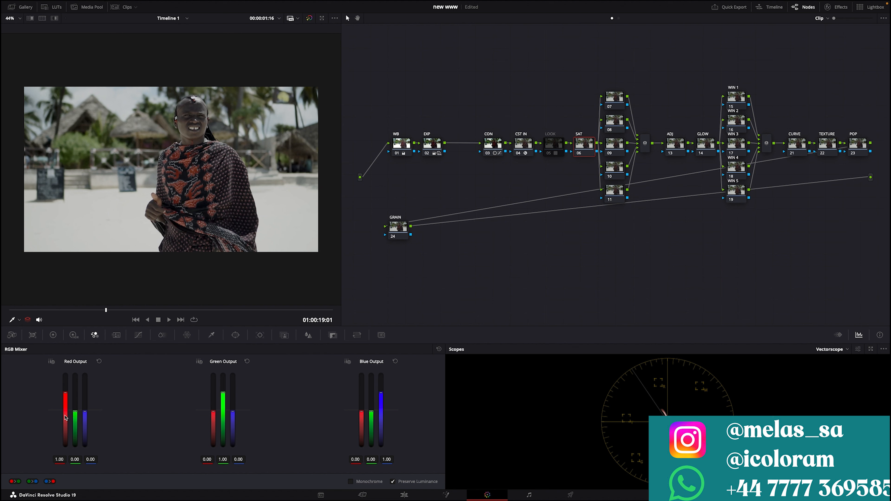
double_click(59, 459)
text(5)
key(Return)
double_click(222, 459)
text(5)
key(Return)
double_click(386, 459)
text(5)
key(Return)
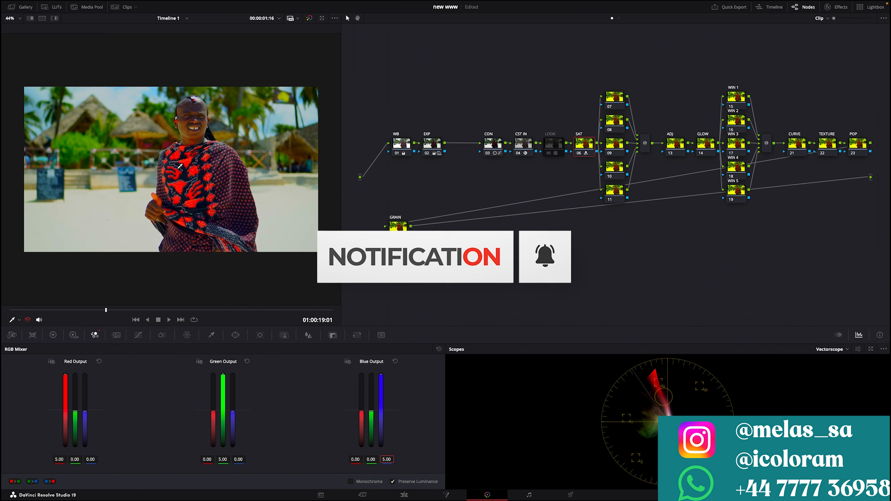
- Lower the SAT node's Saturation to 0.00 and reset the node's grade
click(57, 336)
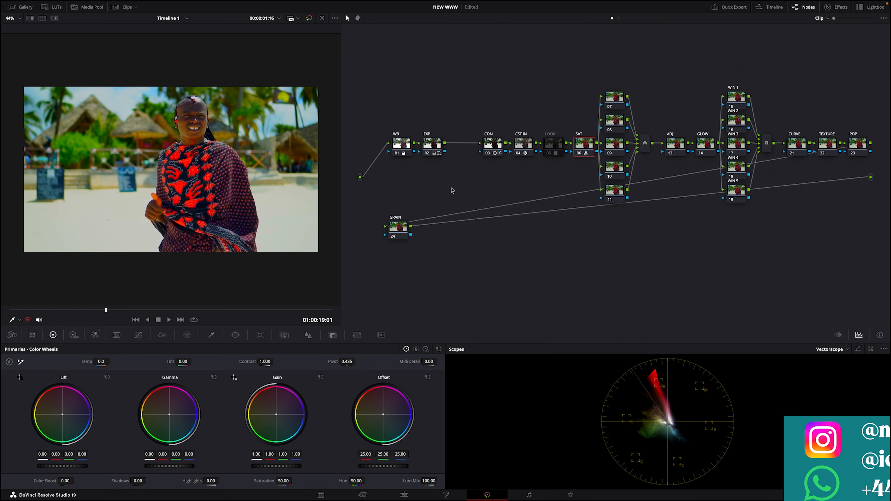
drag(283, 481, 246, 481)
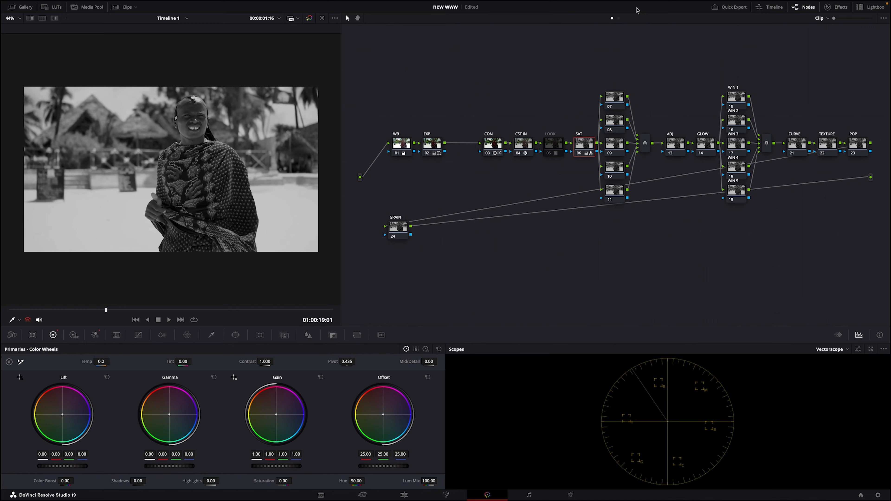
right_click(584, 150)
click(587, 154)
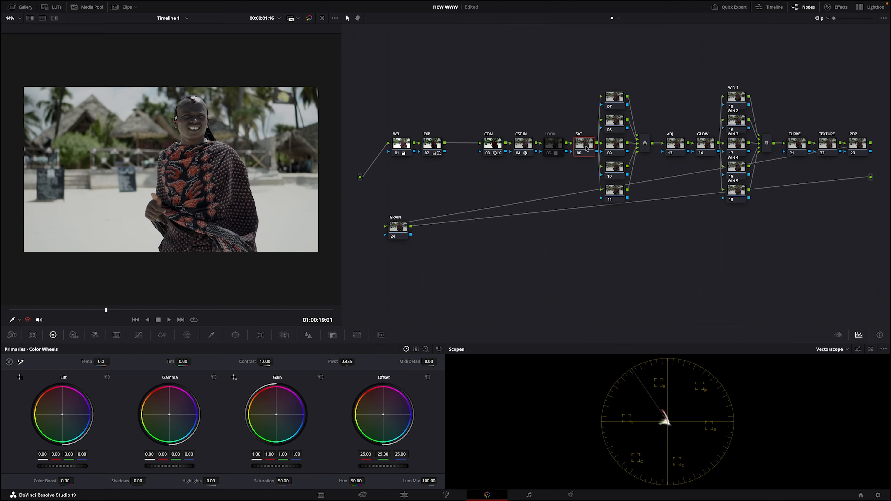
- Try the RGB Mixer at 5.00 for each output's own channel on the SAT node without desaturating, and reset the node's grade
click(72, 336)
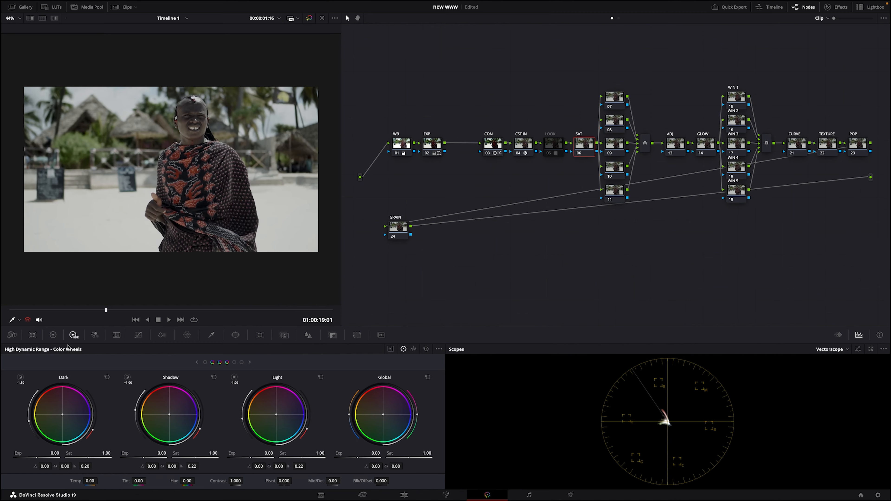
click(92, 337)
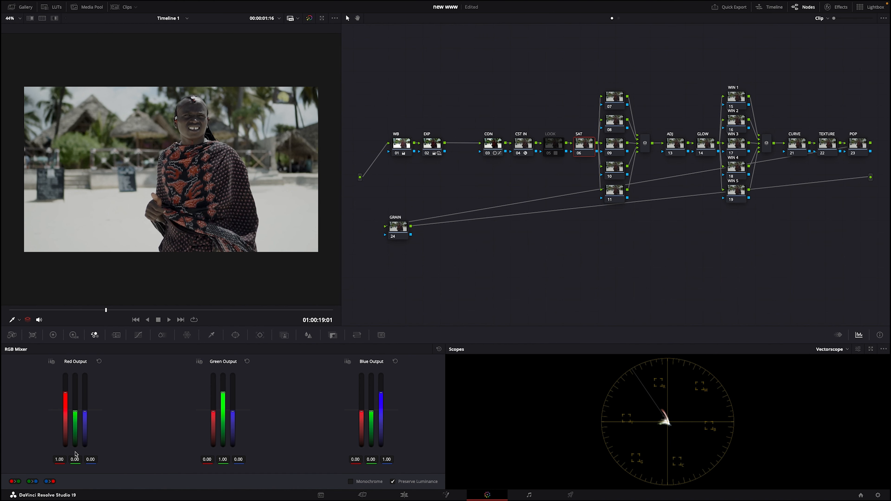
double_click(60, 459)
text(5)
key(Return)
double_click(221, 459)
text(5)
key(Return)
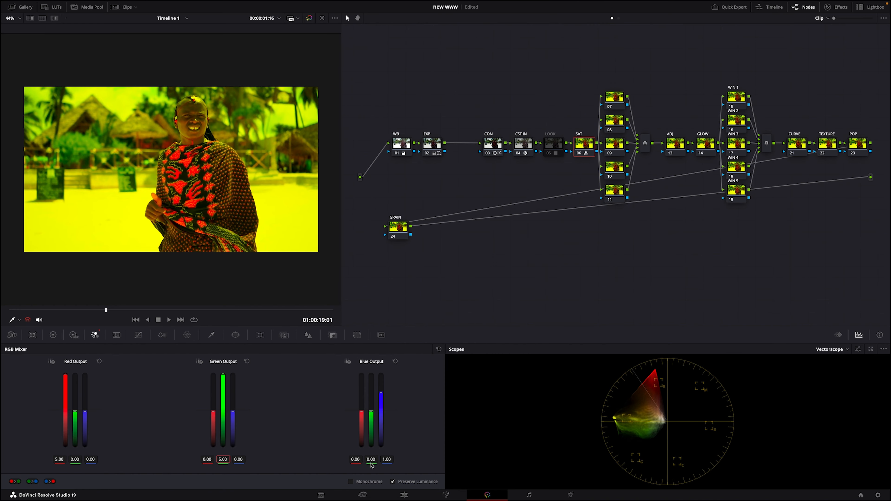
double_click(386, 459)
text(5)
key(Return)
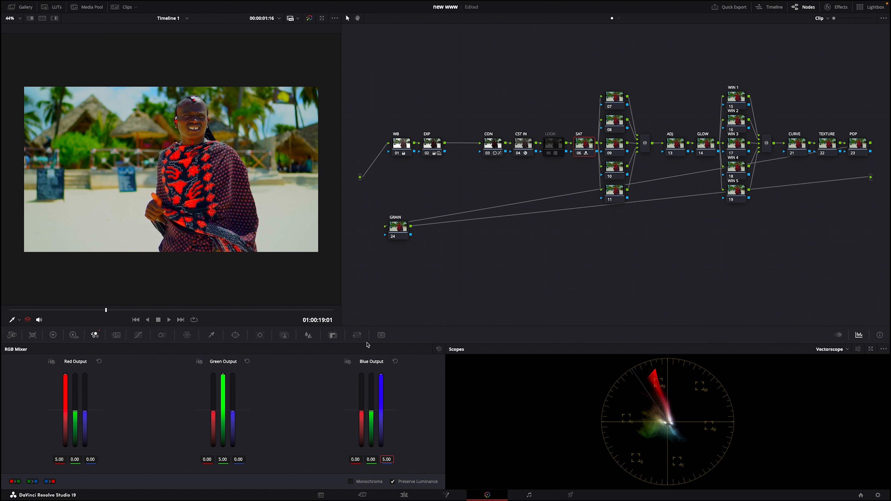
click(61, 337)
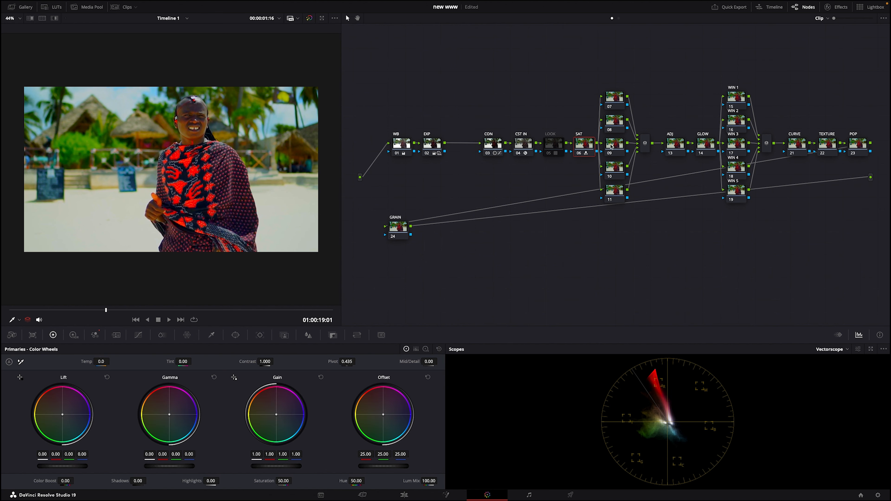
right_click(585, 147)
click(591, 152)
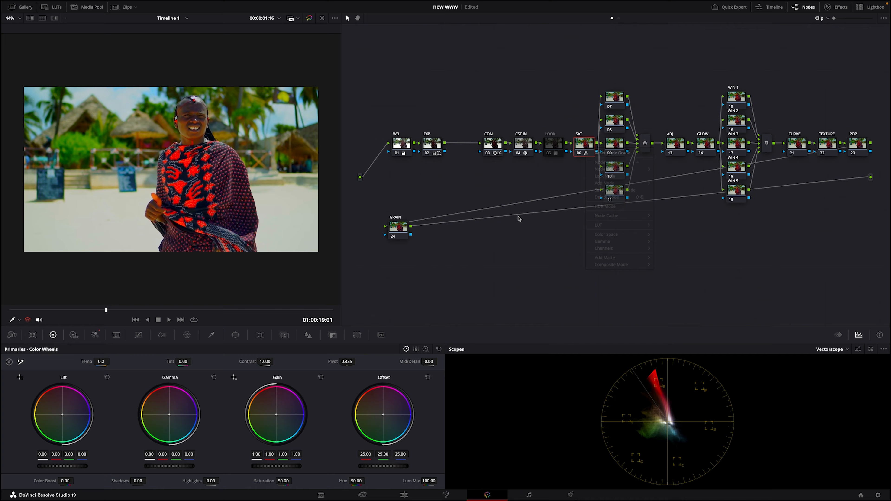
- Set the SAT node's Saturation to 0.00 and its red, green and blue RGB Mixer channels to 5.00 in their own outputs
drag(283, 480, 273, 481)
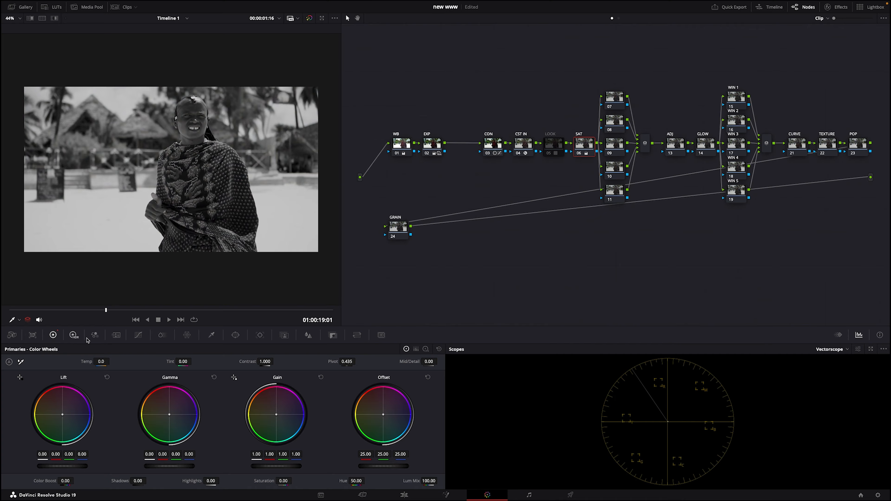
click(95, 334)
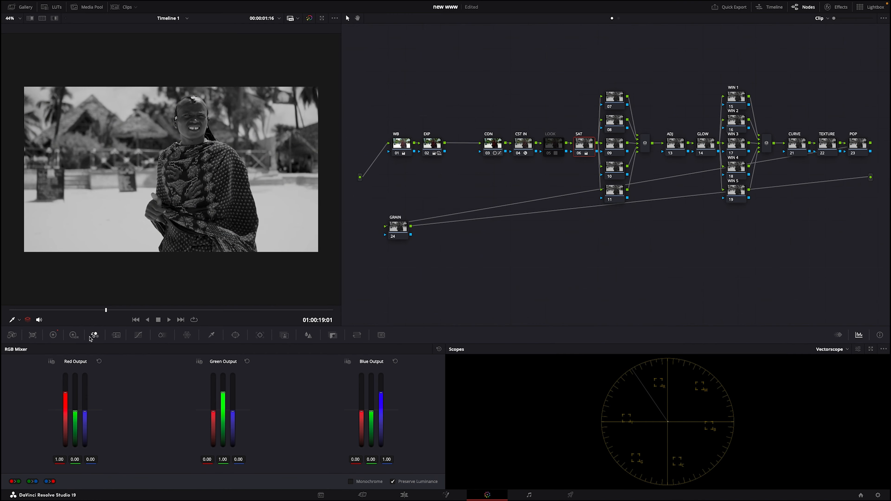
double_click(61, 459)
text(5)
key(Return)
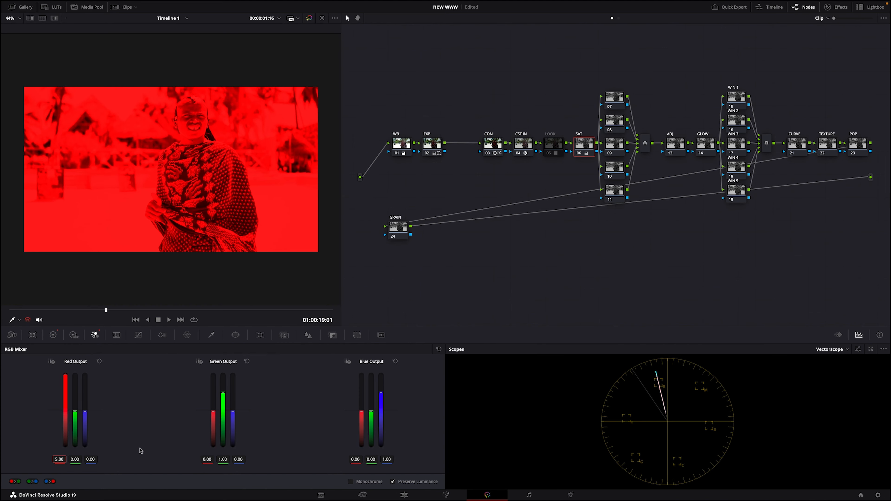
double_click(222, 459)
text(5)
key(Return)
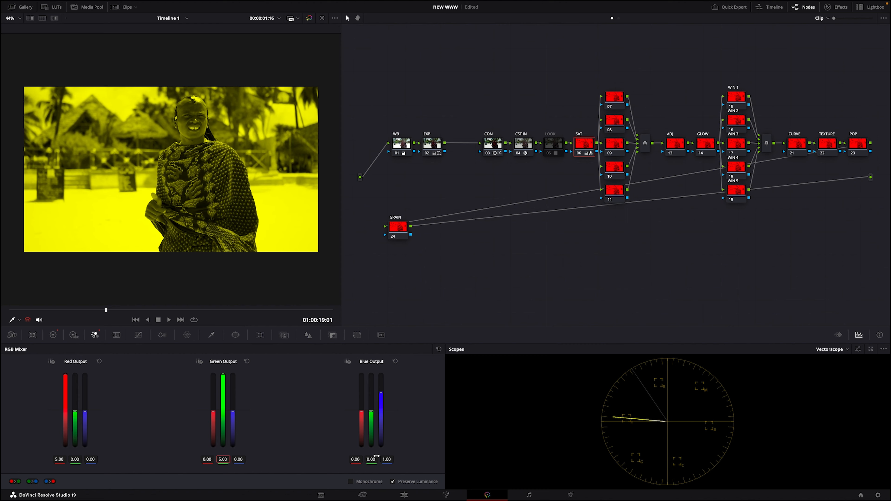
double_click(385, 459)
text(5)
key(Return)
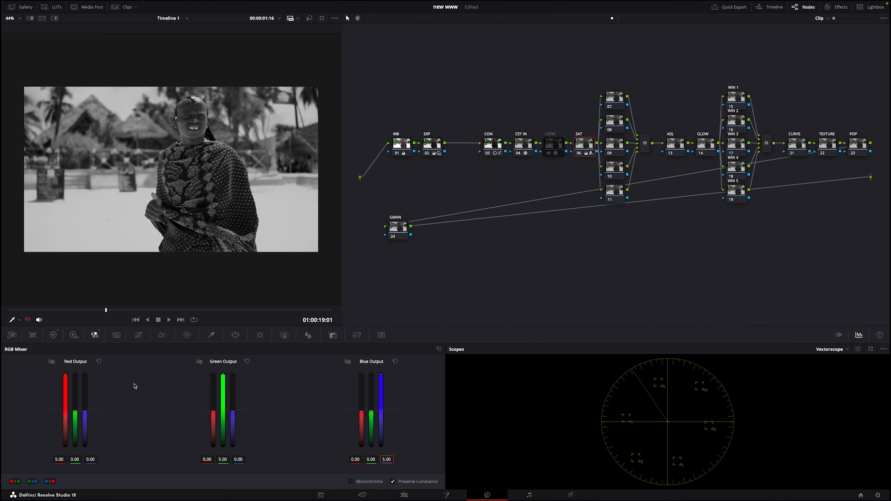
- Raise the SAT node's Saturation to 24.00 and preview the clip full screen
click(51, 336)
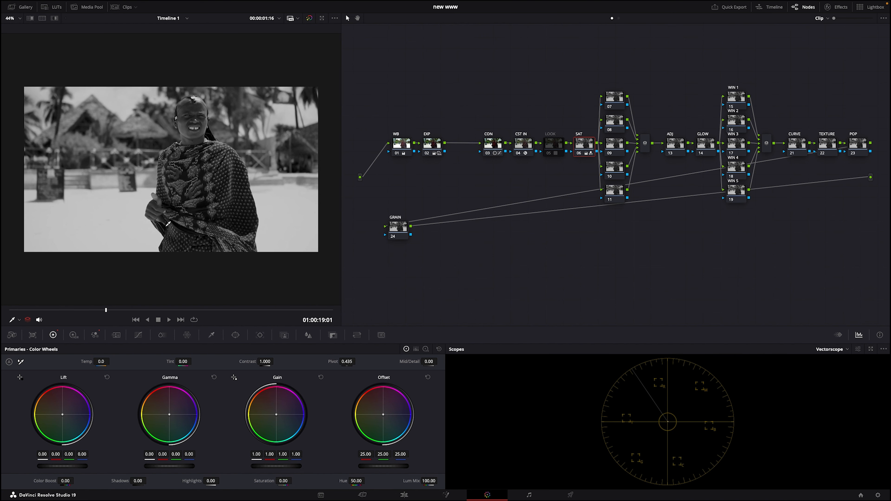
scroll(169, 225, up, 1)
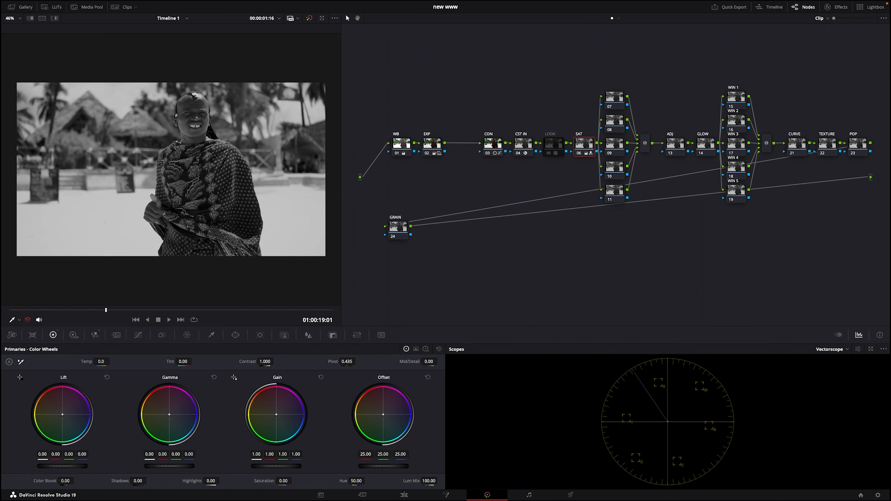
drag(294, 480, 294, 480)
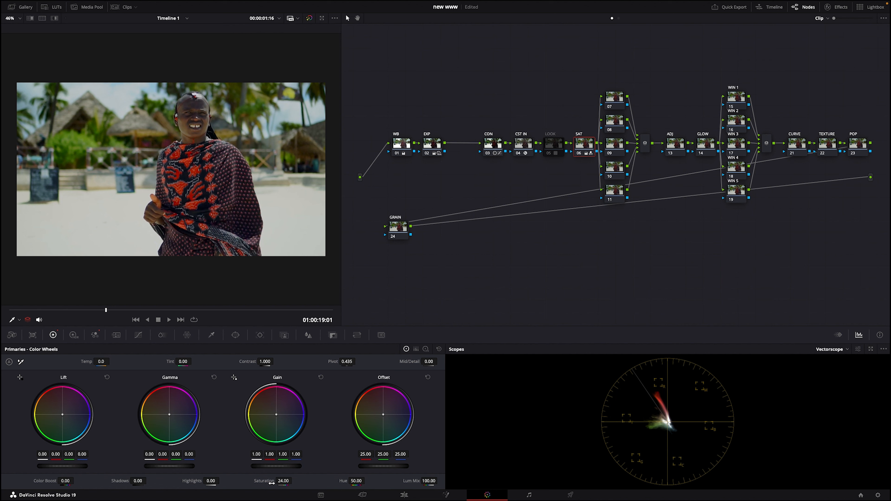
key(ctrl+f)
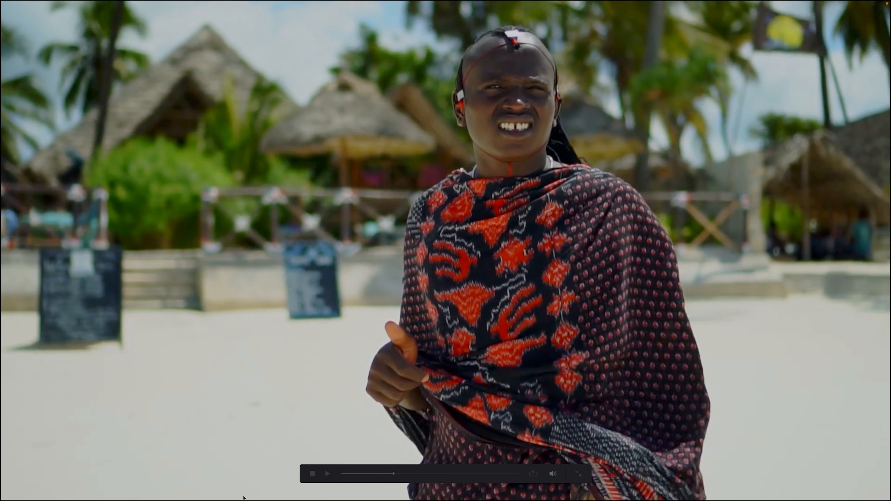
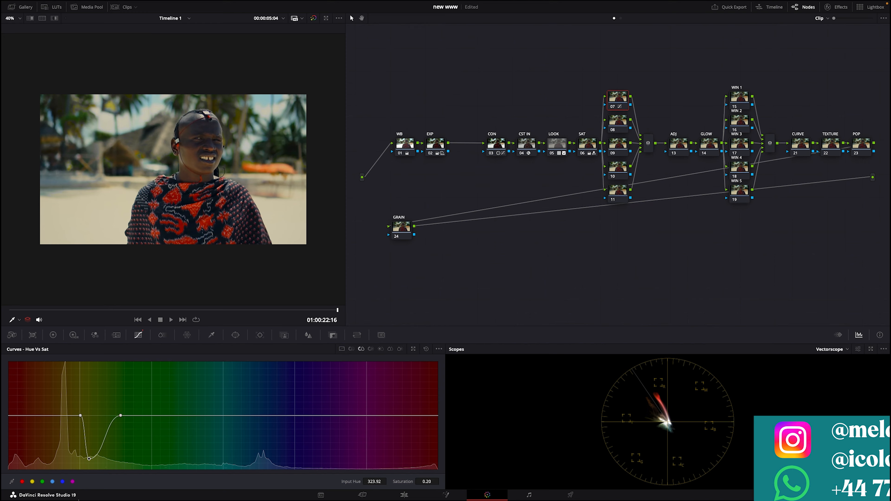
- Raise node 07's Hue Vs Sat dip at input hue 323.92 to saturation 1.03 and nudge the neighbouring green anchor
drag(89, 458, 83, 417)
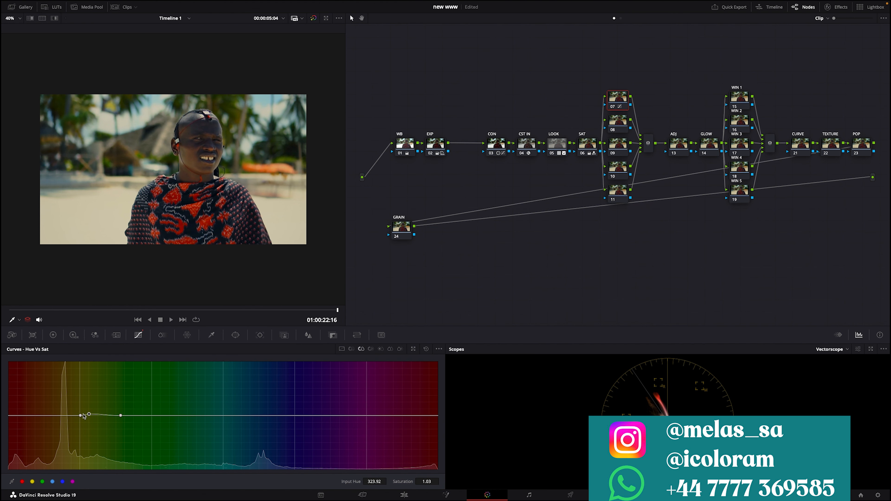
click(120, 416)
drag(121, 417, 123, 414)
- Try a slight Hue Vs Hue rotation of about 4 on the sampled foliage in node 07, and compare the image with the node off and on
click(351, 349)
click(240, 109)
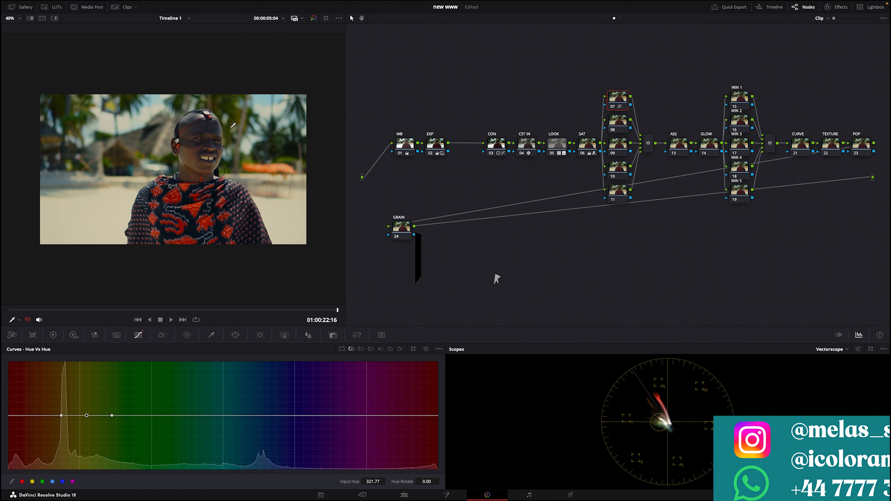
mouse_move(75, 415)
mouse_down()
mouse_move(65, 434)
mouse_move(91, 414)
mouse_up()
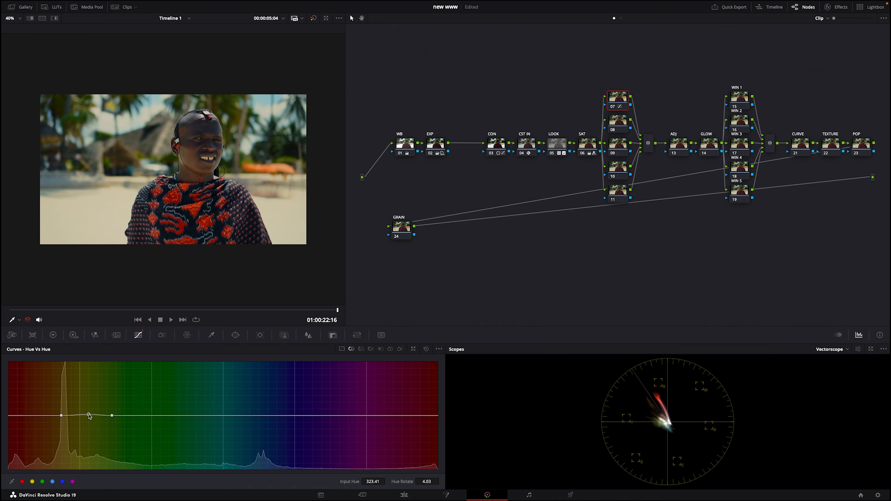
drag(93, 417, 96, 418)
click(613, 106)
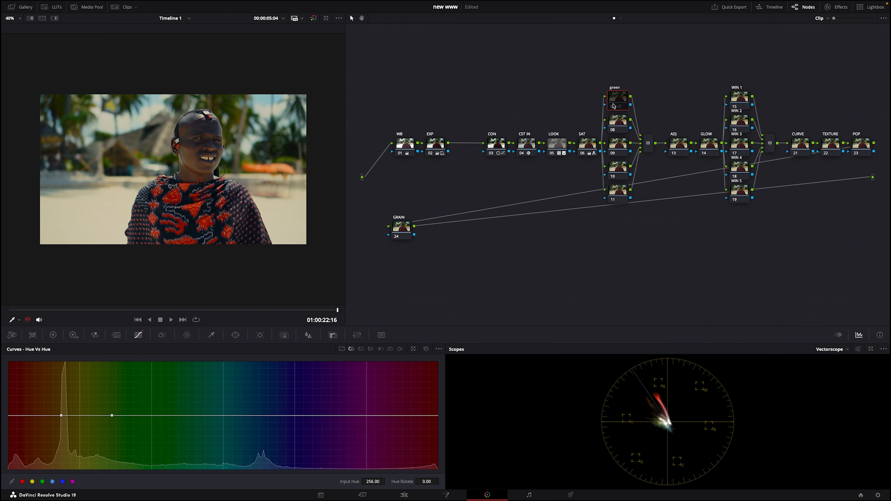
click(612, 106)
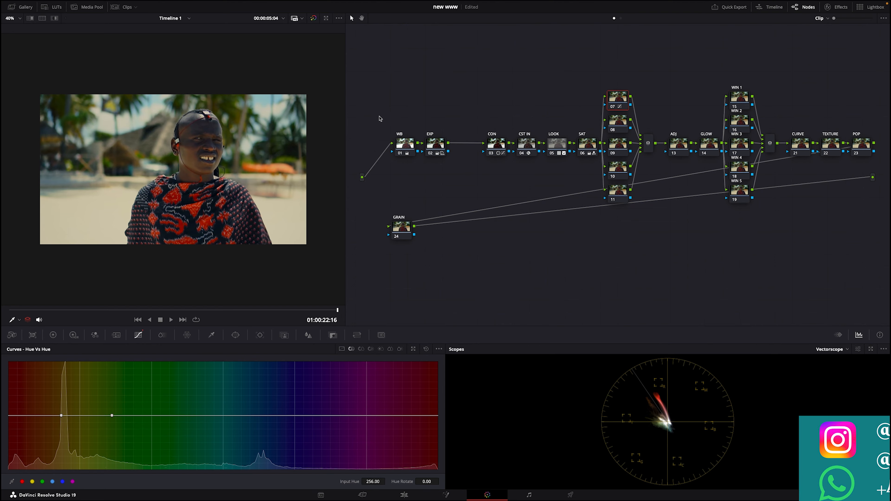
- Label node 08 "blue" and shape its Hue Vs Hue curve into a gentle rise across cyan and blue, with Hue Rotate 8.63 at input hue 140.07
click(614, 123)
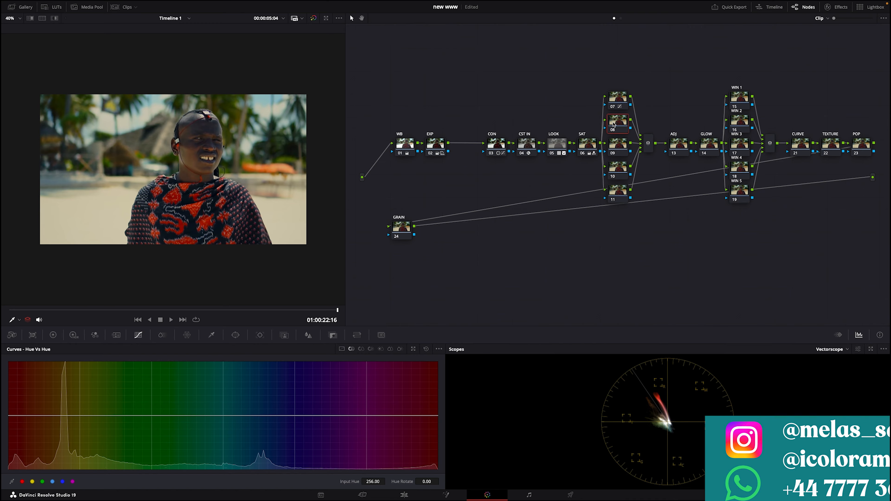
text(blue)
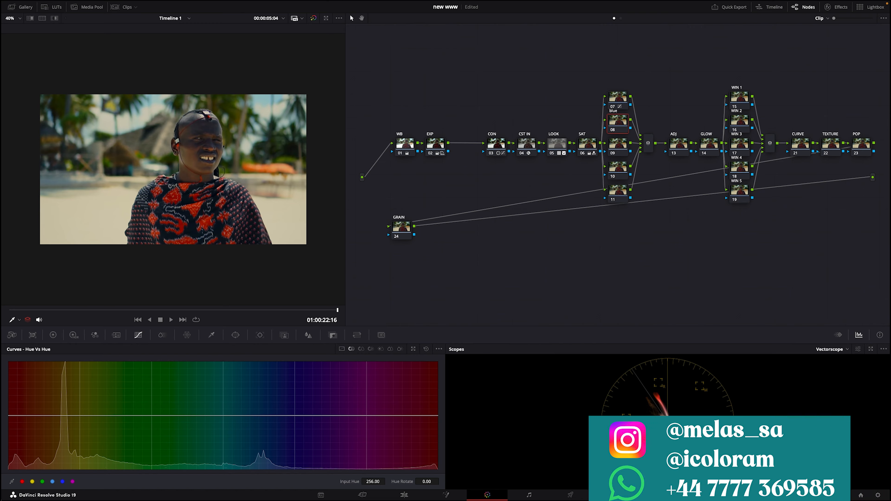
scroll(147, 168, down, 3)
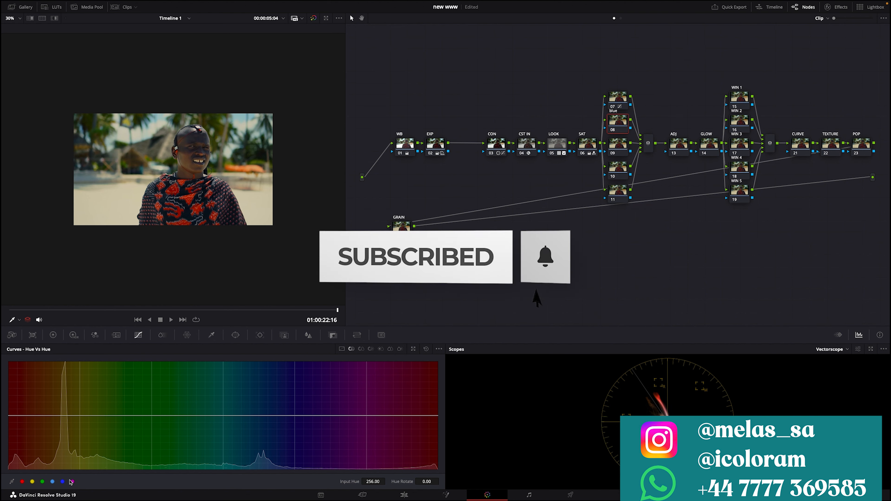
click(62, 481)
drag(297, 416, 234, 404)
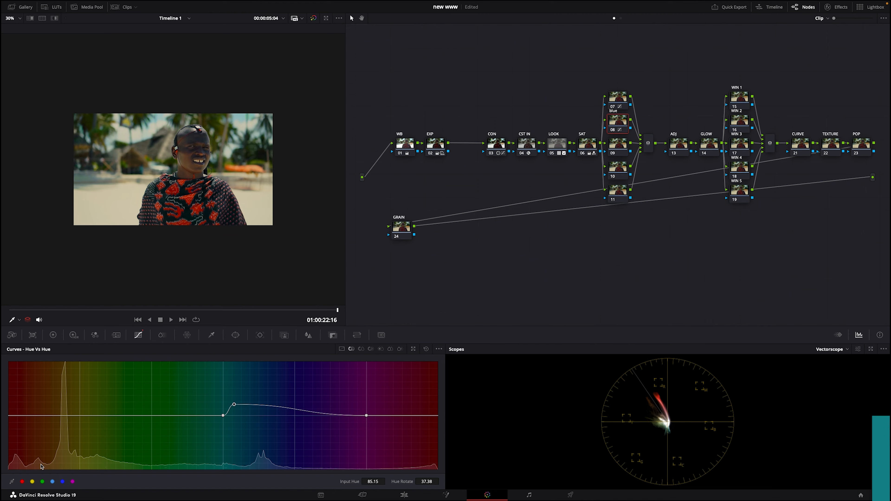
click(52, 482)
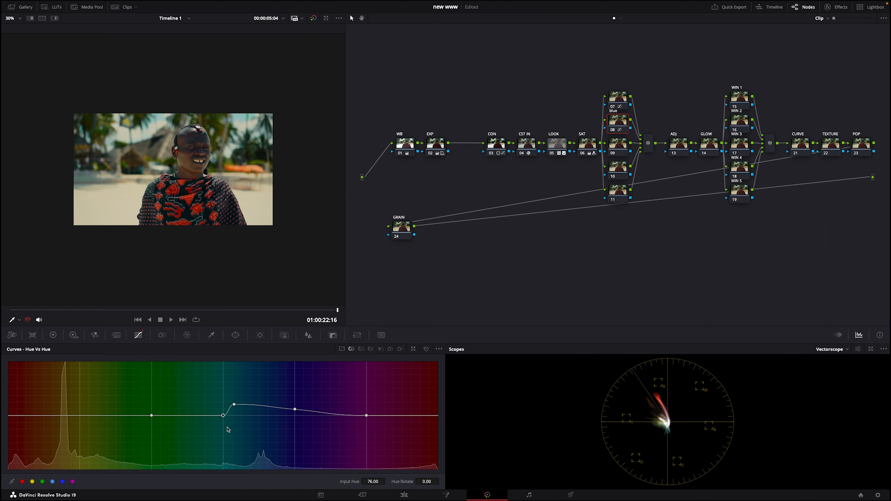
drag(223, 416, 301, 414)
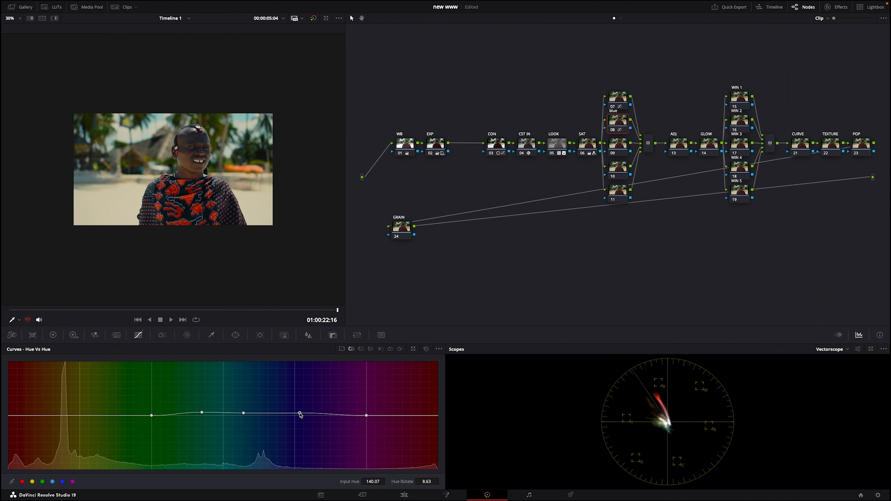
- Compare the image with the blue node off and on, examining the face and the sky between the palms up close
scroll(199, 143, up, 1)
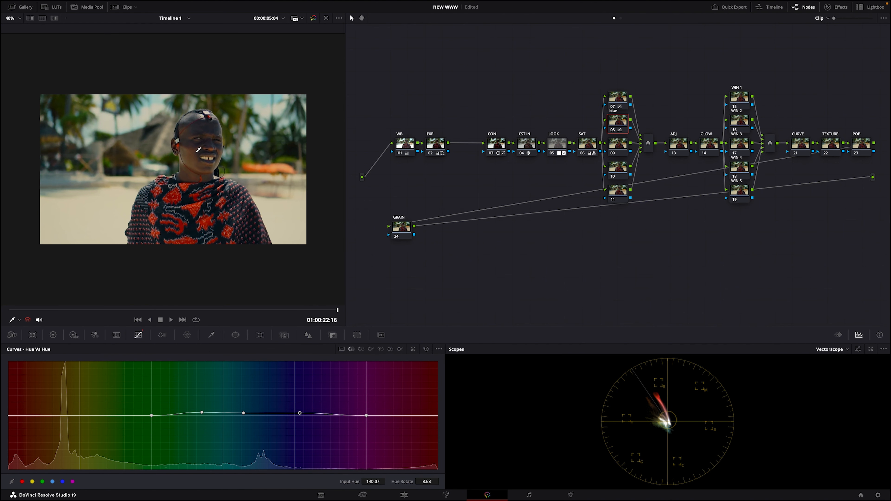
click(612, 130)
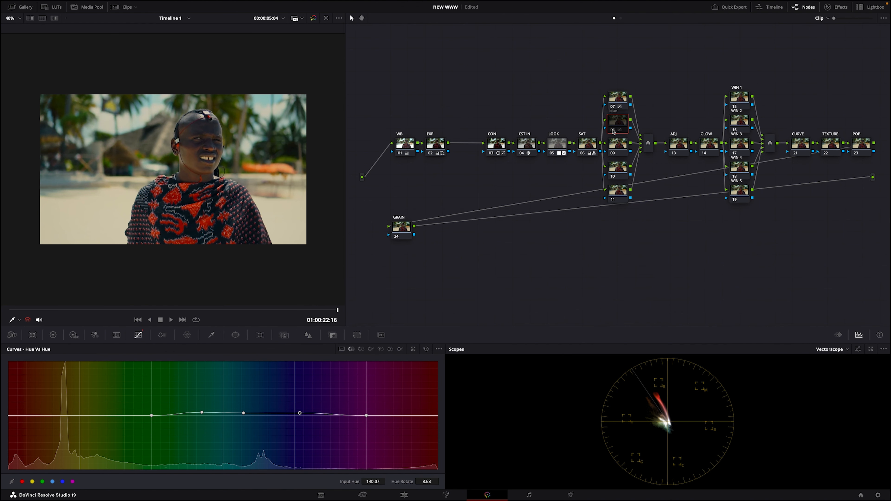
click(613, 131)
scroll(270, 115, up, 5)
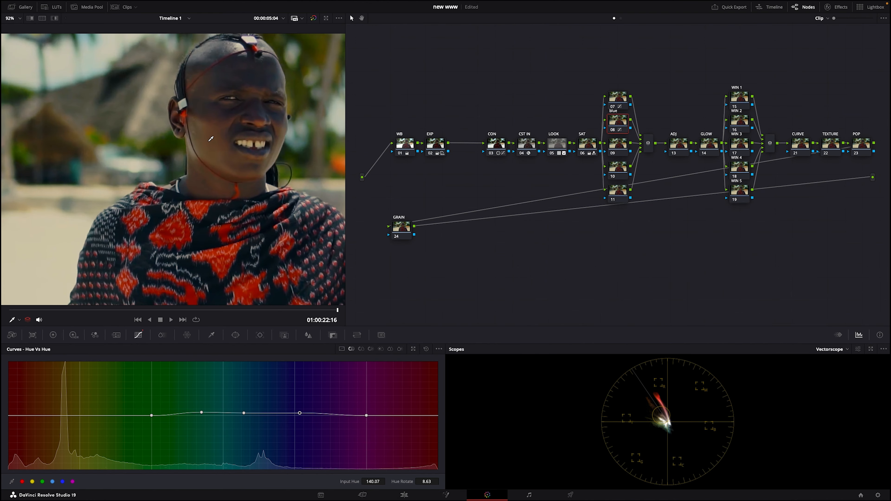
drag(26, 282, 14, 295)
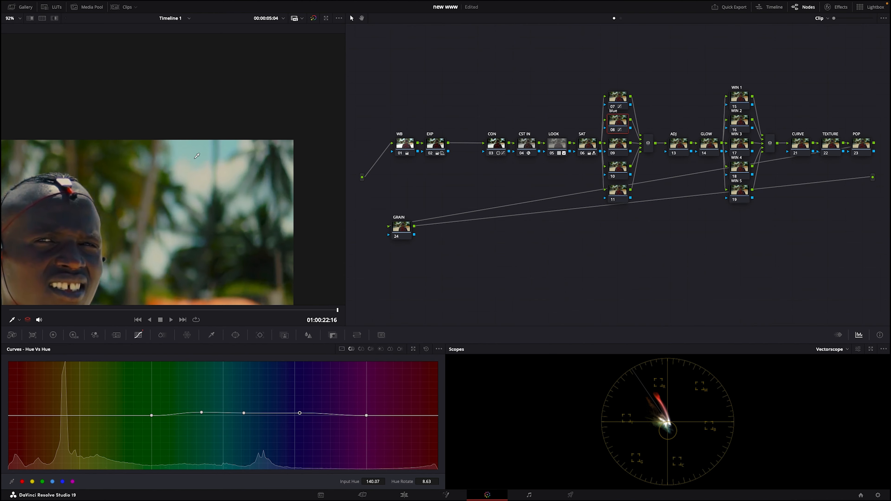
click(614, 131)
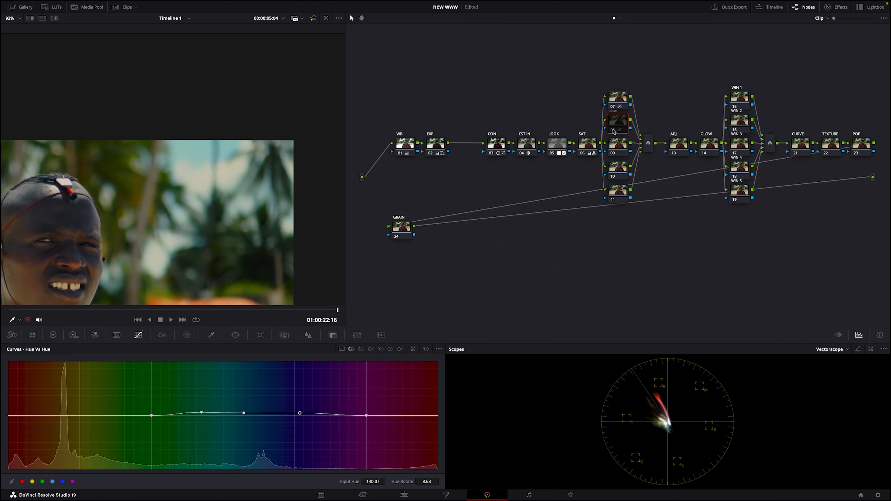
click(613, 131)
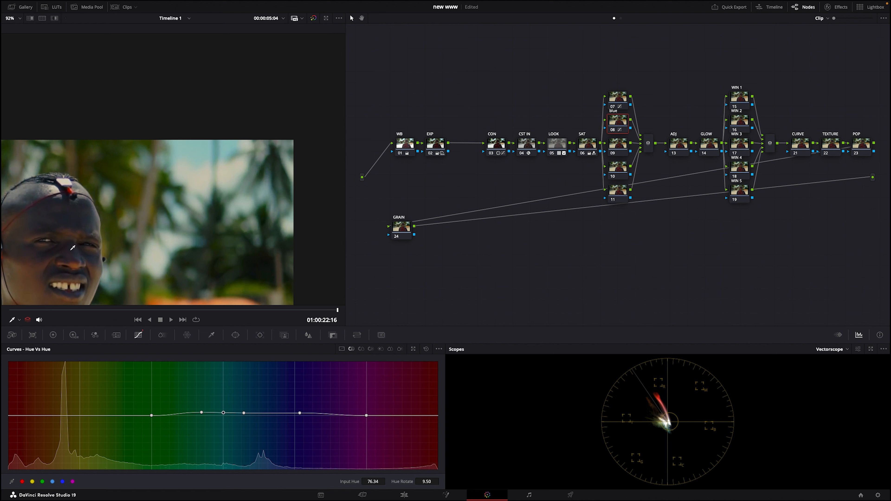
- Go to the clip's first frame and compare the blue node off and on, examining the man and the blue boards
scroll(158, 206, down, 6)
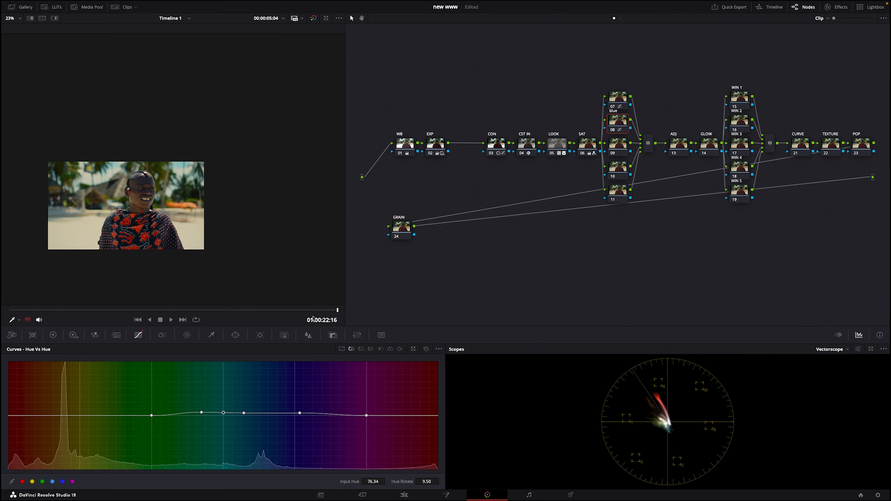
key(Home)
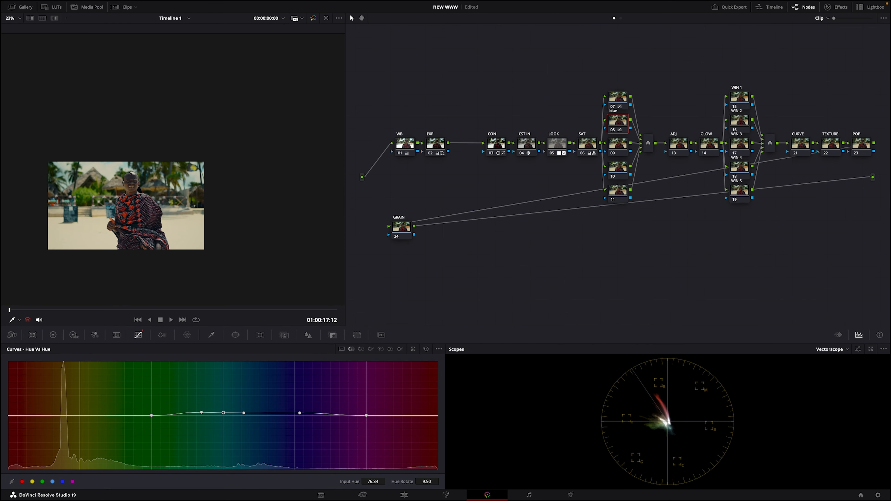
click(611, 130)
click(611, 131)
scroll(112, 177, up, 3)
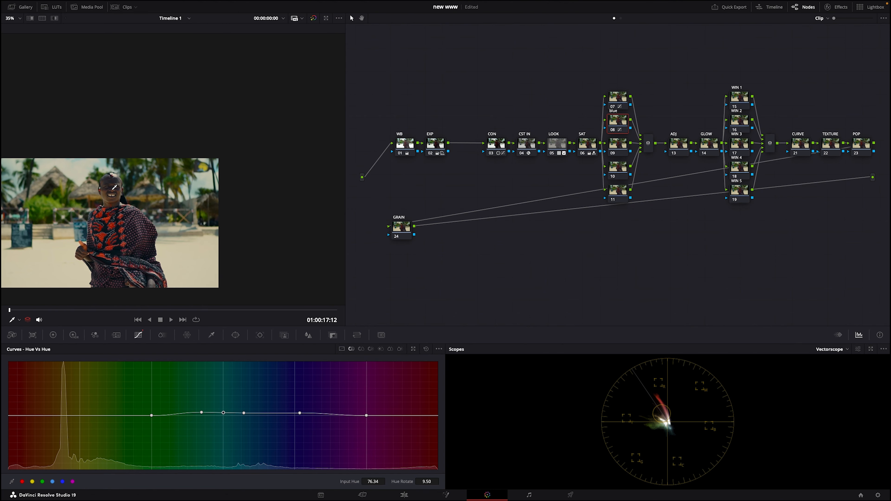
key(shift+z)
scroll(161, 172, up, 2)
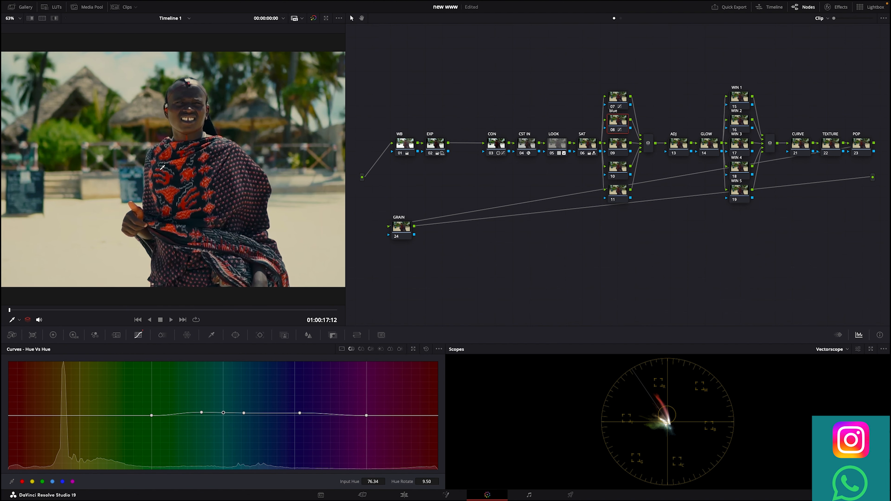
scroll(162, 172, down, 4)
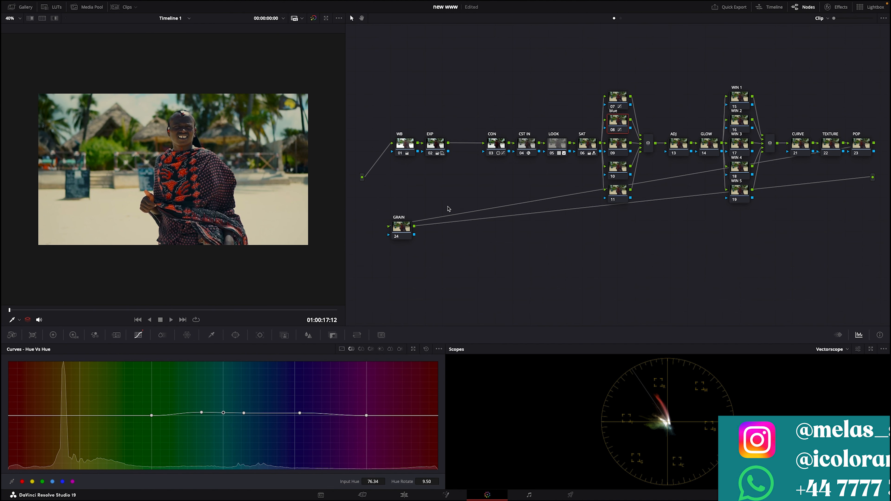
- In node 09, try boosting the garment's sampled red in the Hue Vs Sat curve, and remove the raised point
click(620, 147)
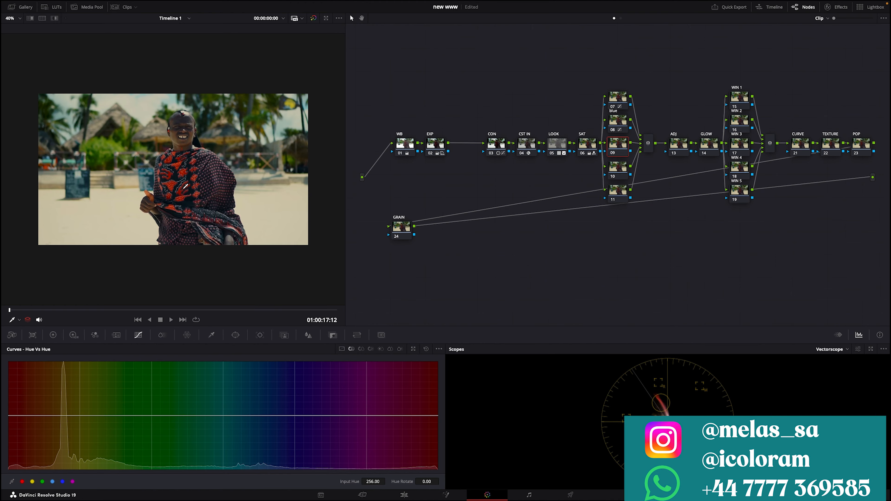
scroll(113, 166, up, 2)
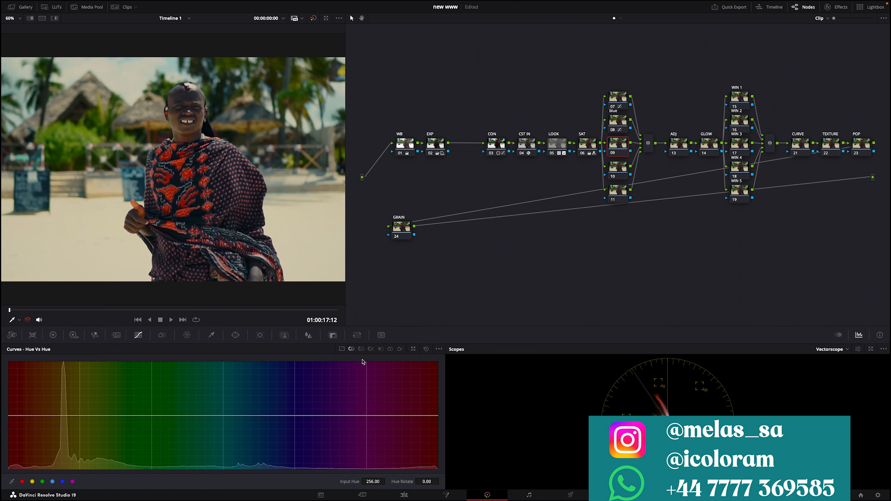
click(361, 349)
scroll(219, 192, up, 2)
click(201, 176)
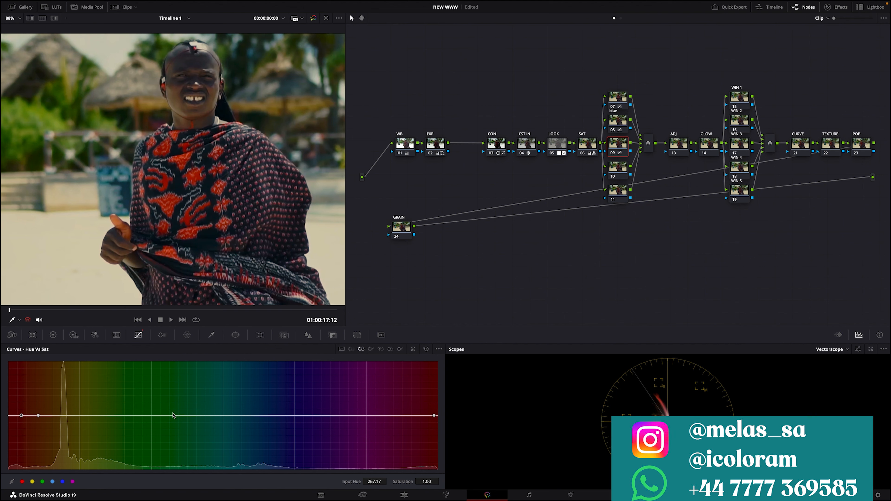
drag(22, 415, 22, 383)
right_click(24, 383)
scroll(76, 216, up, 2)
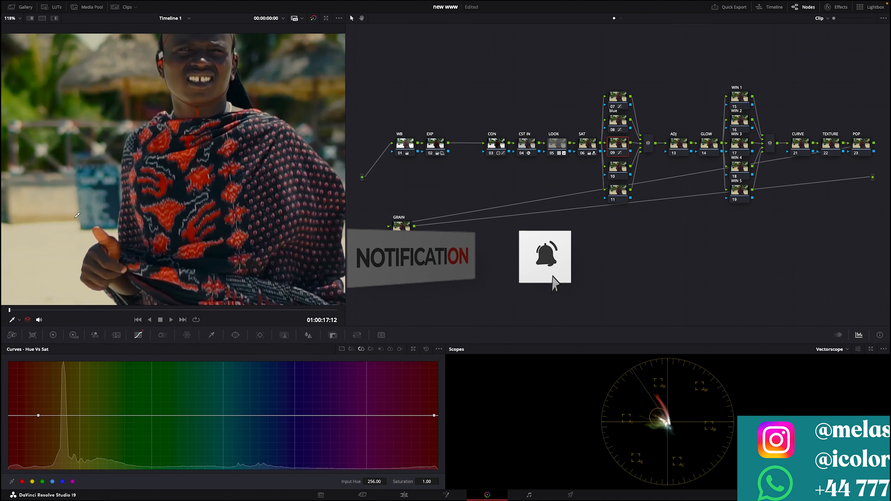
- Key the garment's red pattern in node 09 with the HSL qualifier and highlight the selection
scroll(76, 217, up, 2)
click(211, 336)
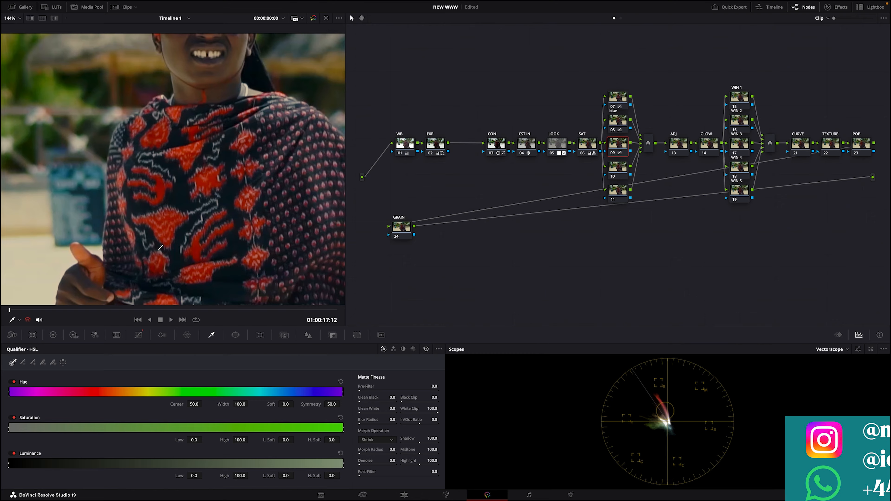
click(163, 221)
key(shift+h)
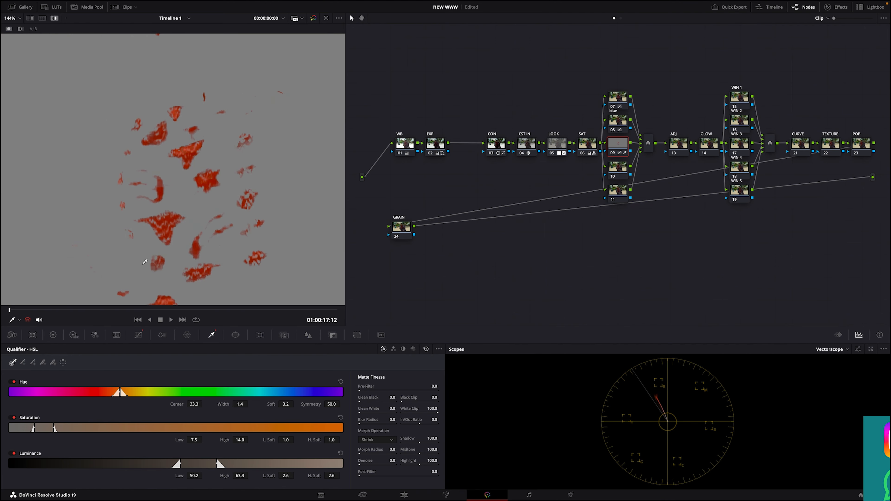
- Refine the red key with hue width 2.7, saturation low 5.4, Clean White 8.5, Denoise 7.4 and Blur Radius 3.9
scroll(145, 262, down, 2)
drag(238, 401, 250, 403)
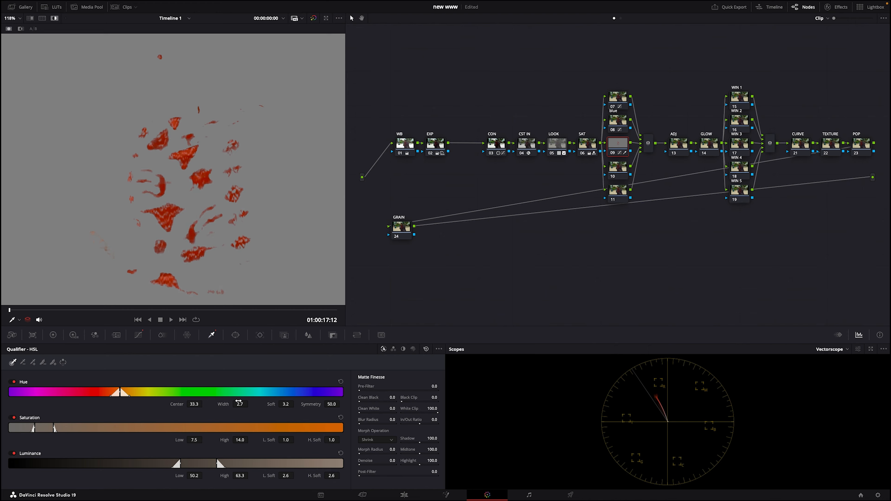
mouse_move(197, 438)
mouse_down()
mouse_move(183, 438)
mouse_move(204, 440)
mouse_up()
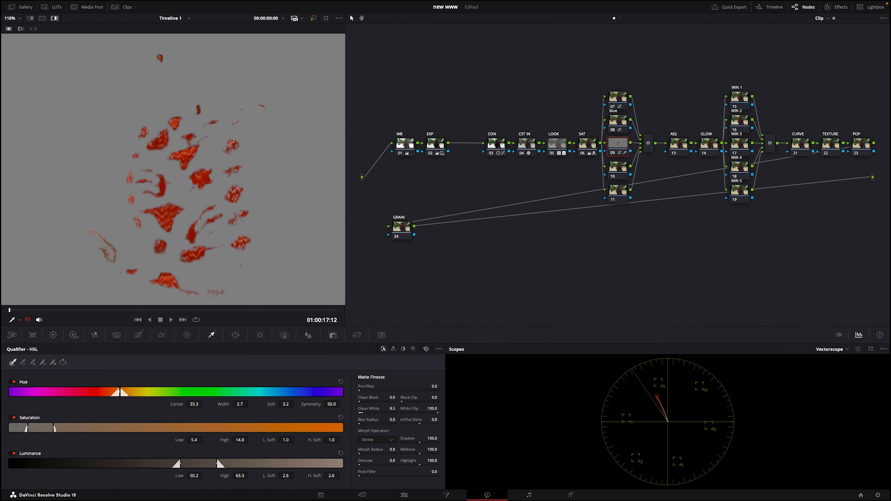
drag(360, 464, 378, 464)
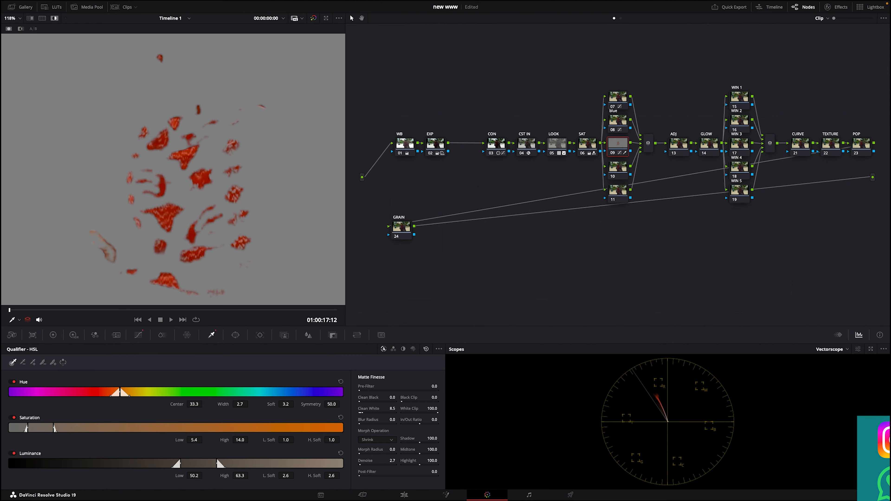
drag(379, 421, 376, 421)
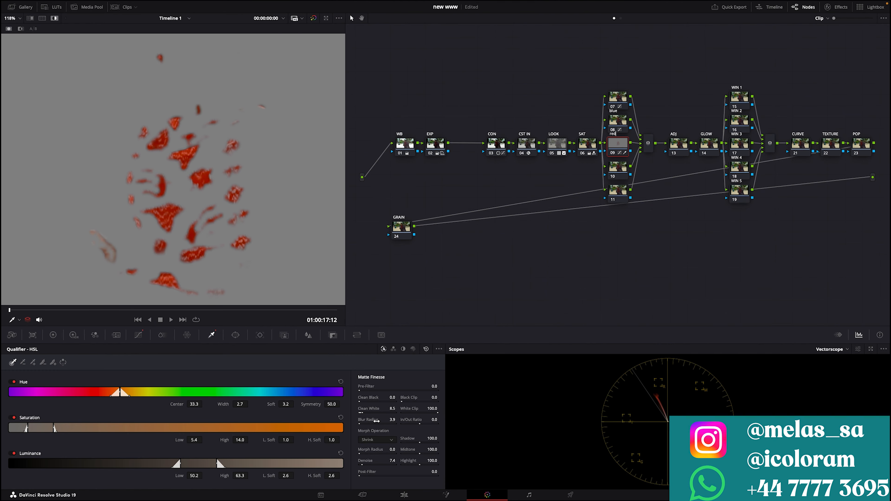
- Label node 09 "red", clean up the node graph and turn off the qualifier highlight
key(F2)
text(red)
right_click(574, 275)
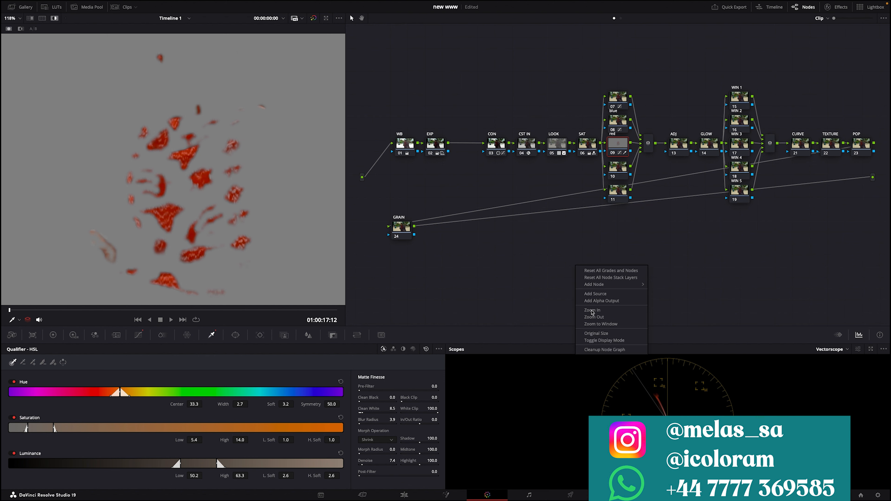
click(611, 349)
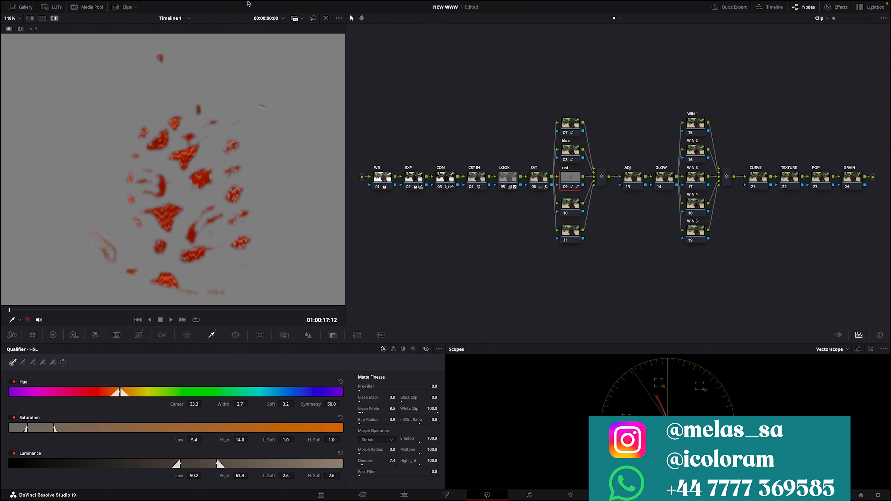
key(shift+h)
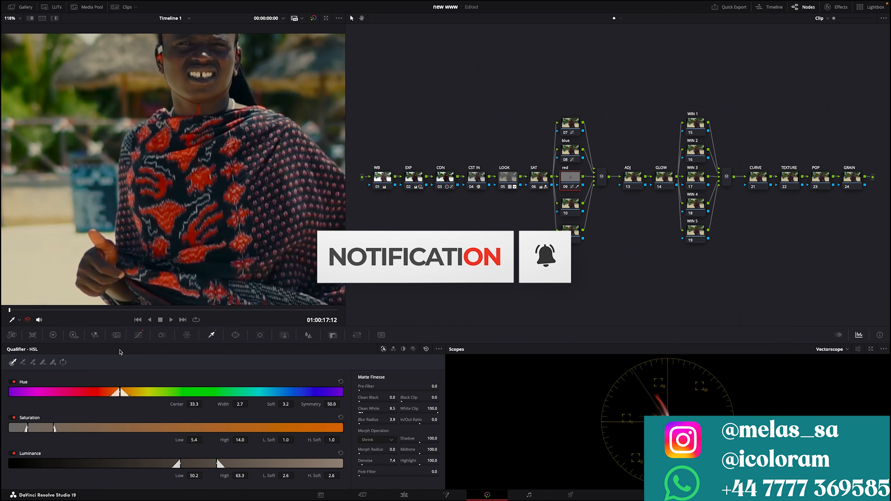
- Reset the red node's Hue Vs Sat curve and raise the red range to saturation 1.25 between input hues 308.80 and 203.20
click(138, 334)
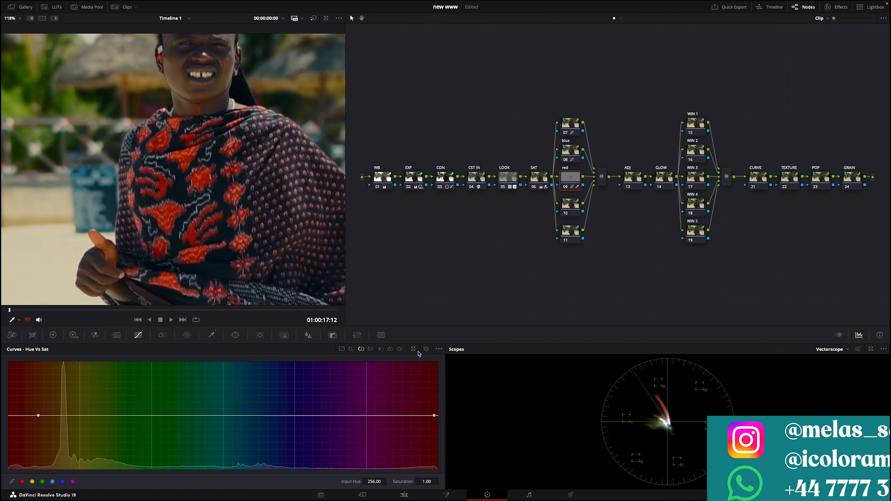
click(426, 349)
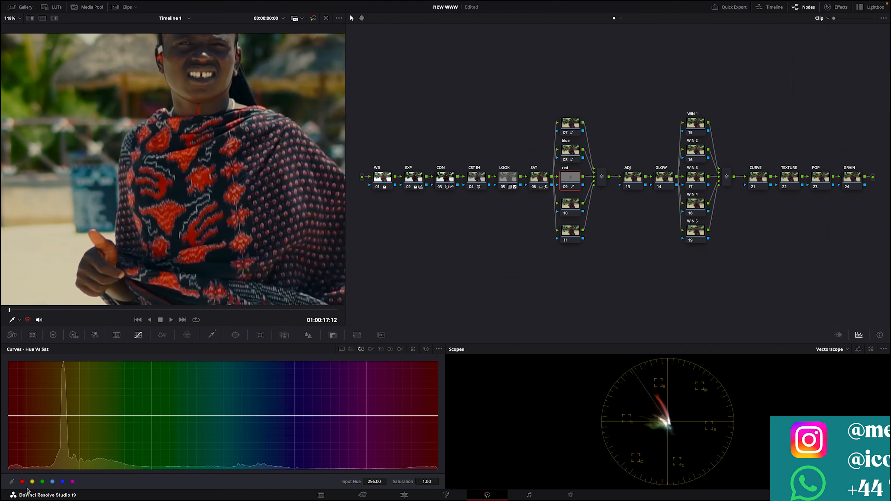
click(22, 481)
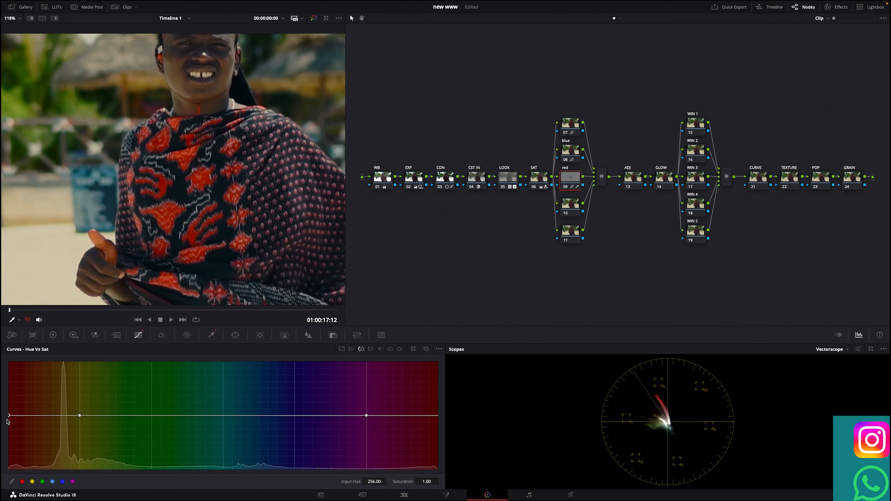
drag(8, 421, 95, 403)
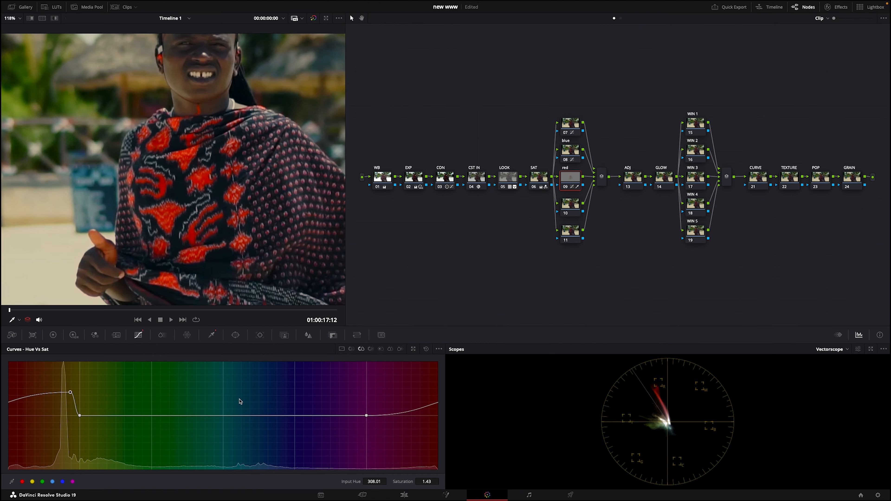
drag(397, 419, 370, 404)
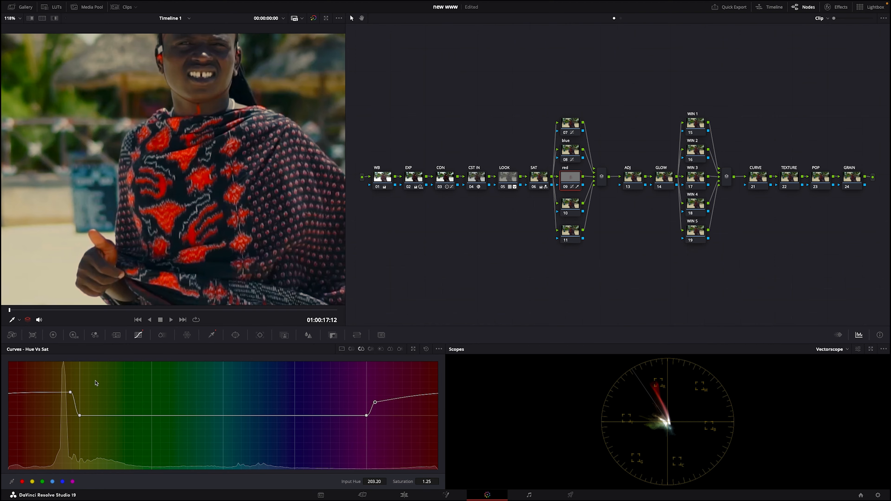
drag(71, 395, 71, 403)
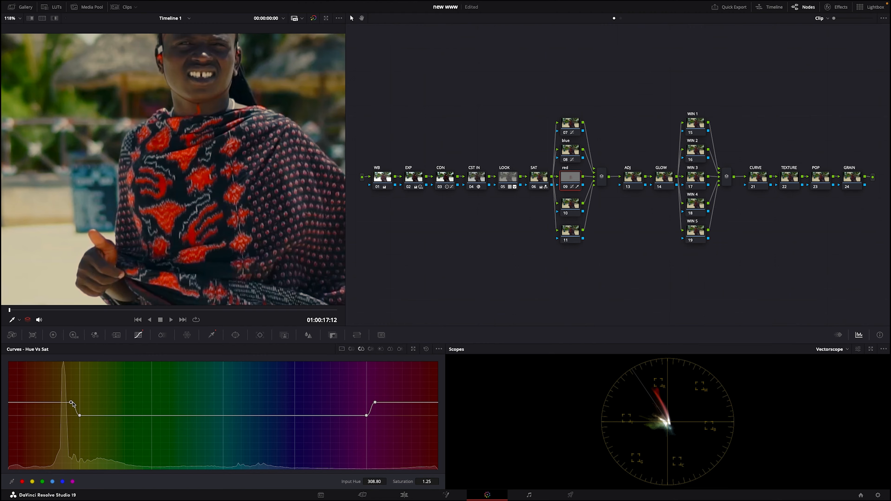
- Lower the red range in the red node's Hue Vs Lum curve, with Lum Gain 0.62 at hue 308.80 and 0.64 at 203.20
click(372, 348)
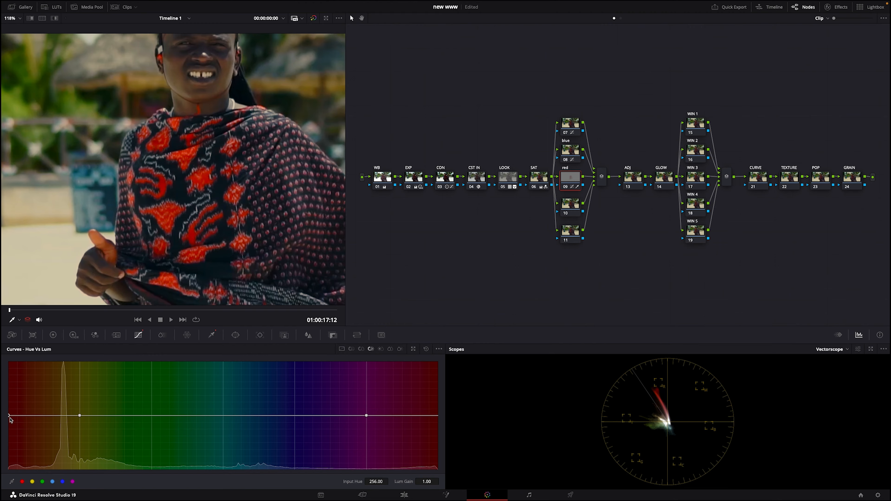
drag(71, 415, 68, 446)
drag(405, 423, 373, 437)
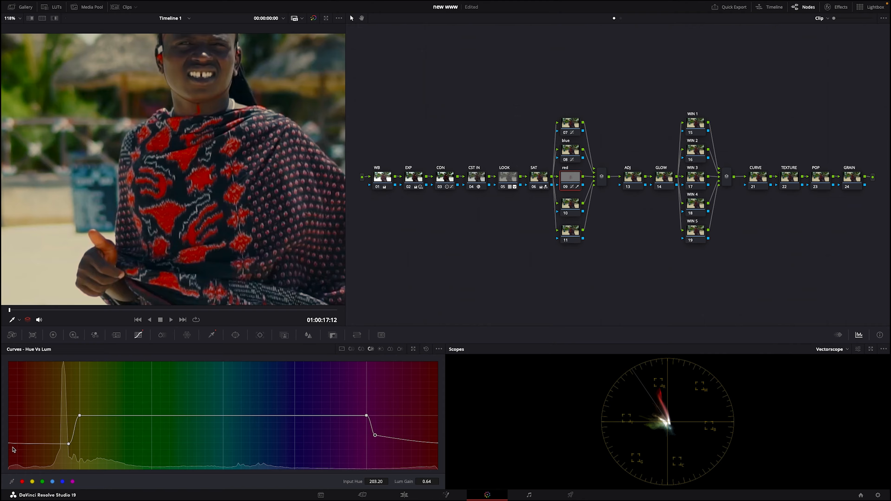
drag(69, 443, 74, 439)
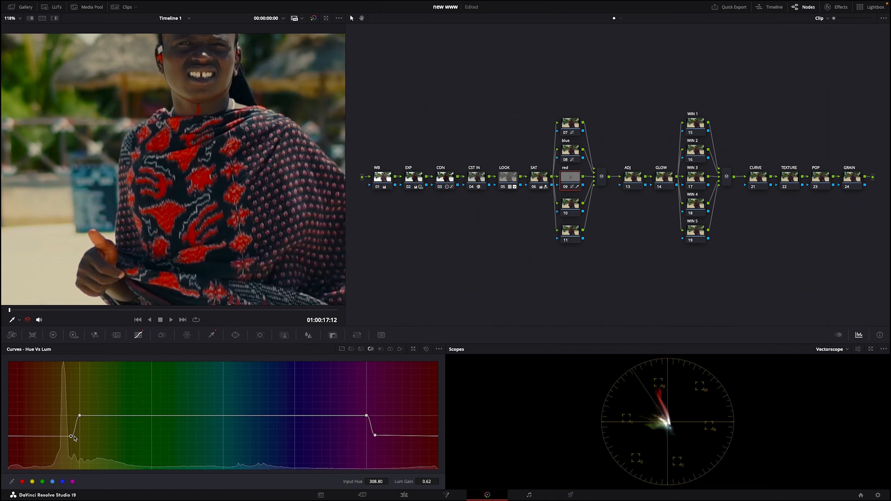
- Compare the image with the red node off and on, and check the garment's reds at the end of the clip
key(ctrl+d)
key(ctrl+d)
scroll(228, 296, down, 3)
drag(230, 310, 379, 313)
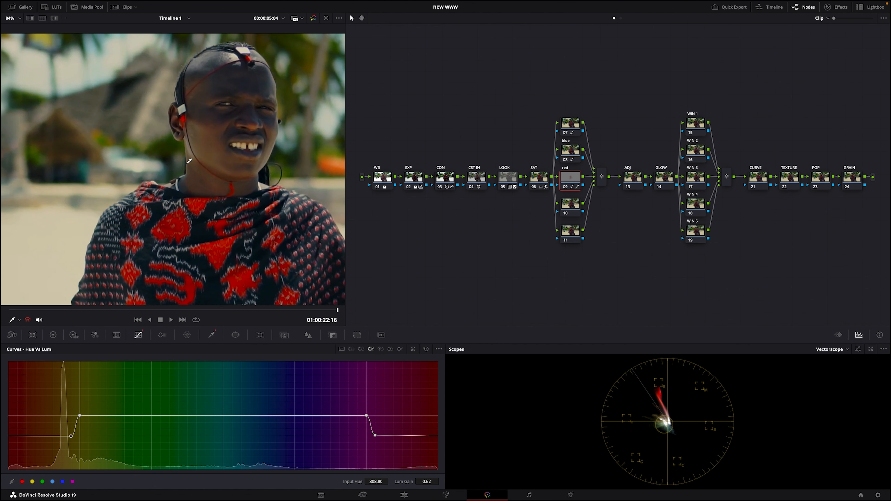
scroll(214, 164, down, 4)
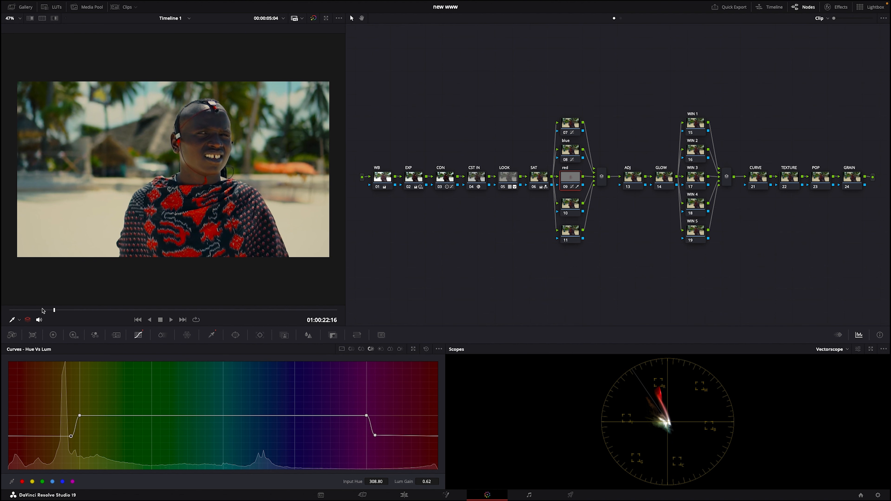
- Return to the clip's first frame and label node 11 "skin"
drag(43, 310, 8, 310)
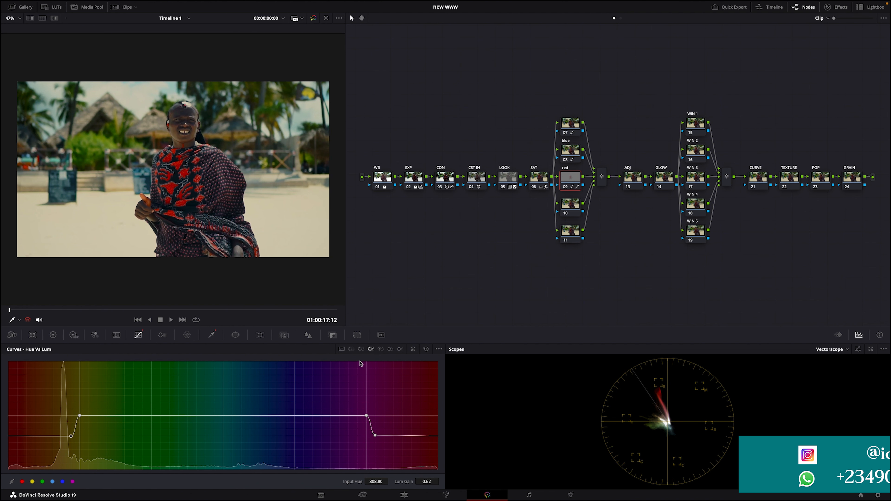
click(235, 335)
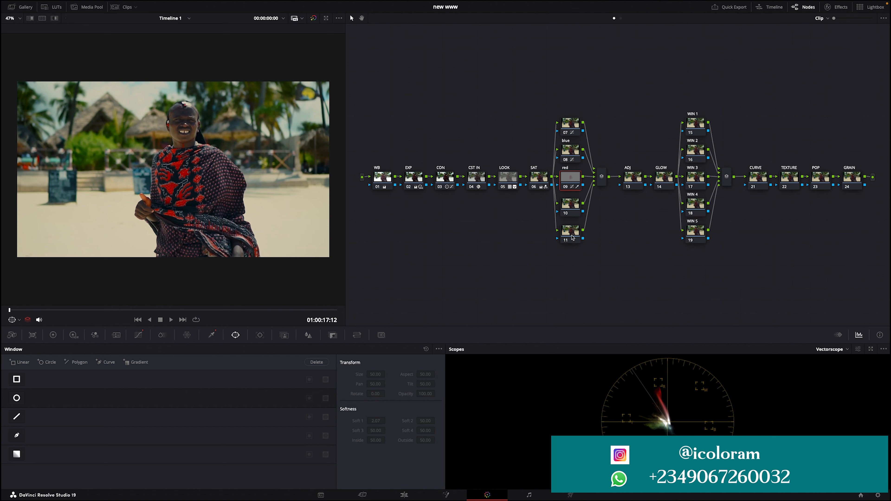
click(565, 233)
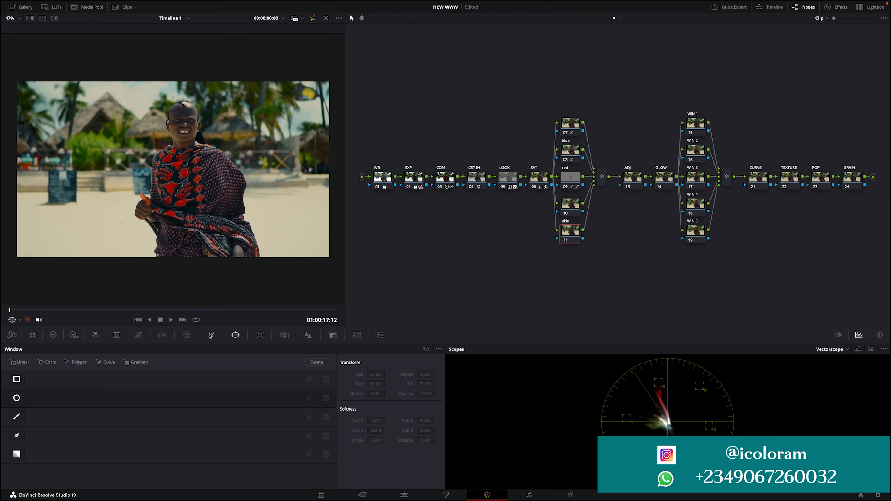
- Try to key the skin with the HSL qualifier, using Hue Width 11.3, Clean Black 10.4, Clean White 15.5, Blur Radius 34.7 and Denoise 7.4
click(212, 335)
click(88, 226)
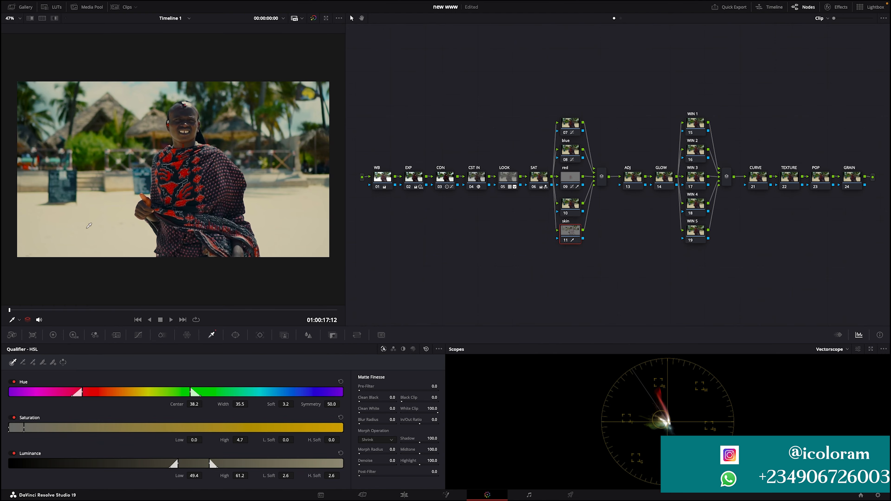
key(shift+h)
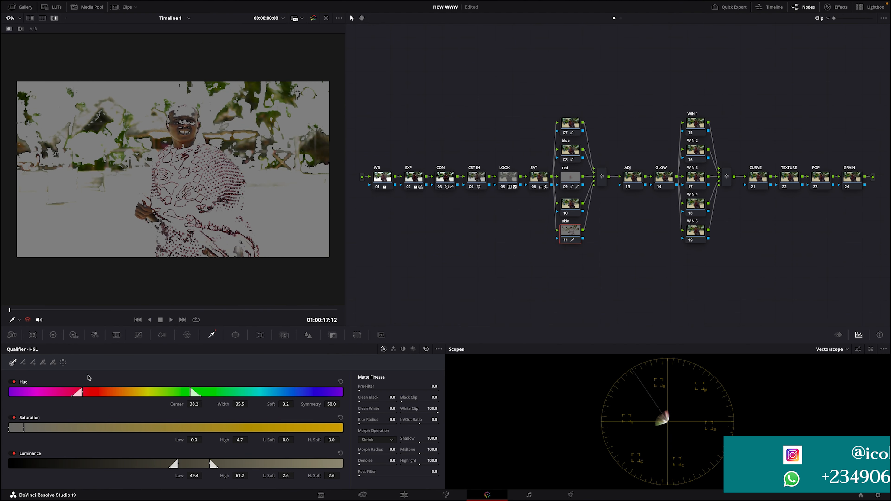
drag(79, 391, 121, 391)
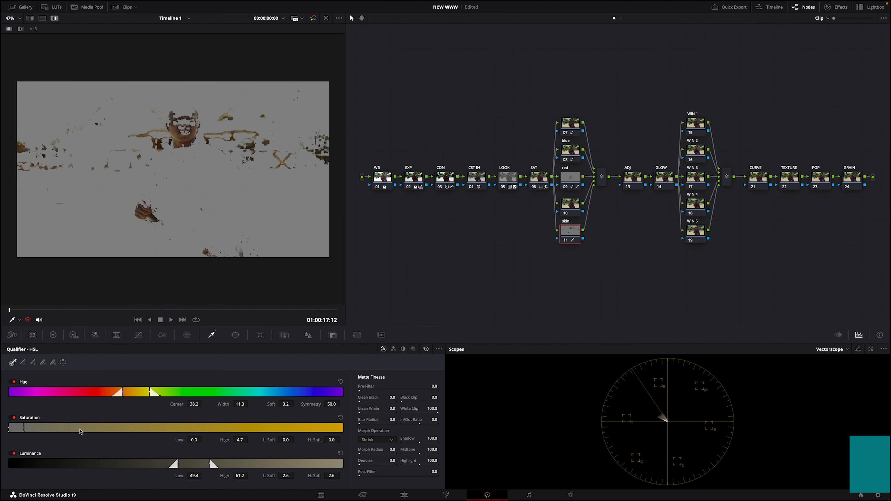
drag(199, 437, 204, 440)
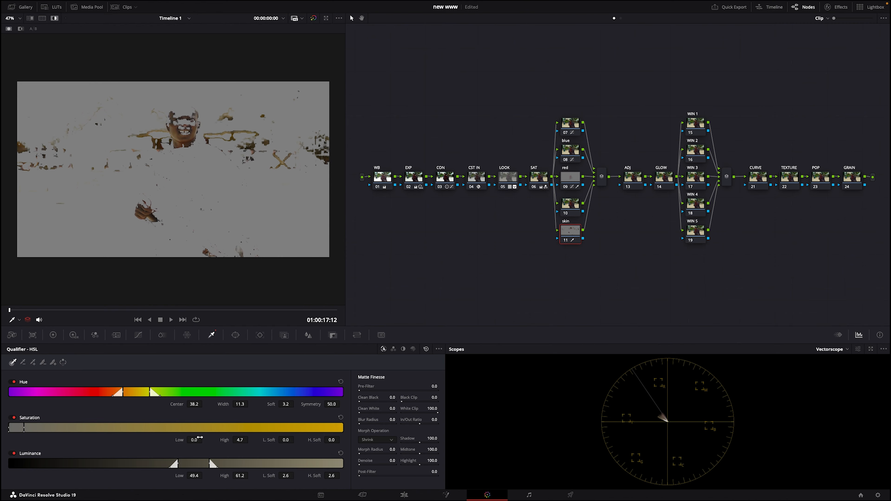
drag(391, 408, 375, 399)
- Try to widen the skin key at the clip's last frame with Hue Width 16.7, Saturation High 5.4 and Luminance Low 46.9
drag(148, 310, 408, 293)
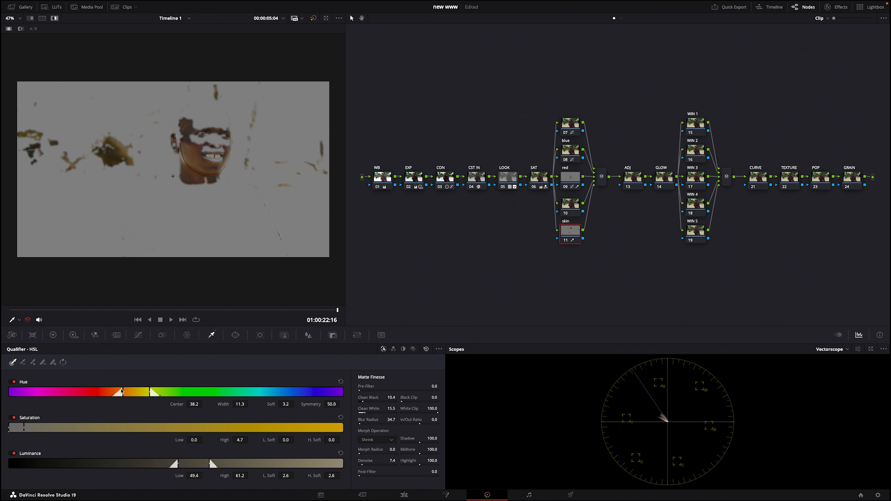
mouse_move(123, 390)
mouse_down()
mouse_move(95, 391)
mouse_move(114, 390)
mouse_up()
drag(238, 441, 250, 439)
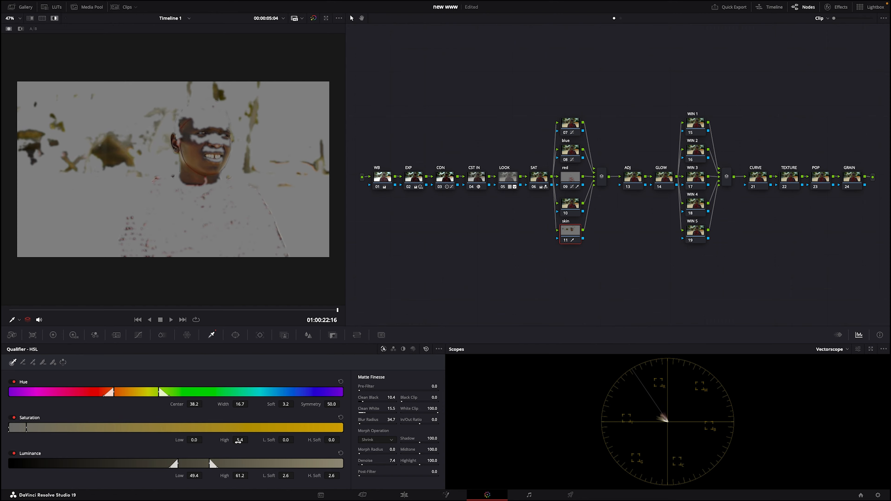
drag(178, 464, 170, 462)
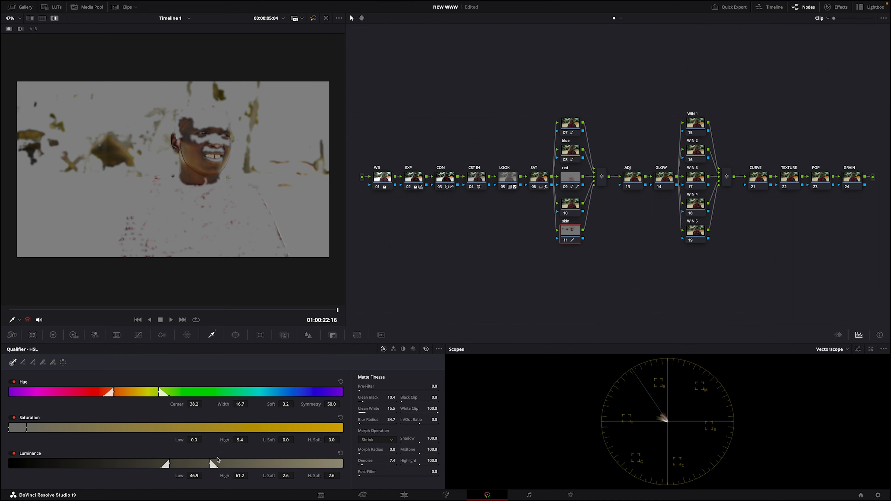
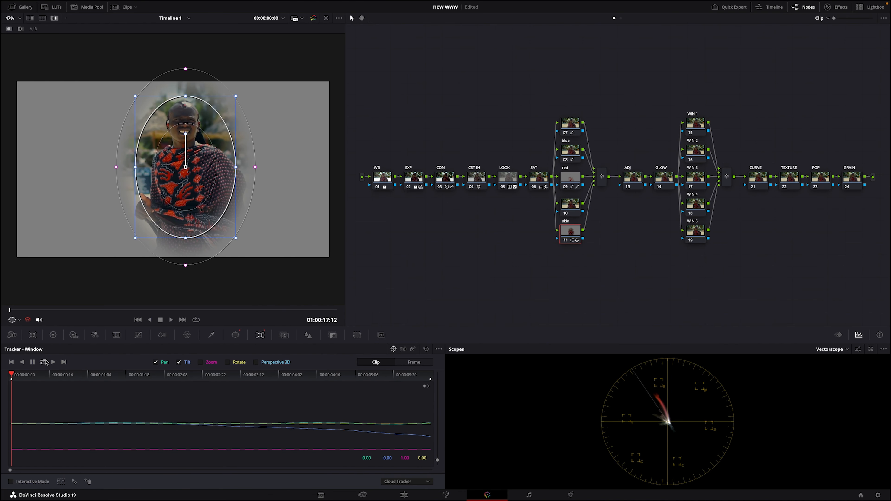
- At the clip's last frame, reshape and move the skin node's tracked circle window to surround the man's head and chest
drag(226, 310, 407, 323)
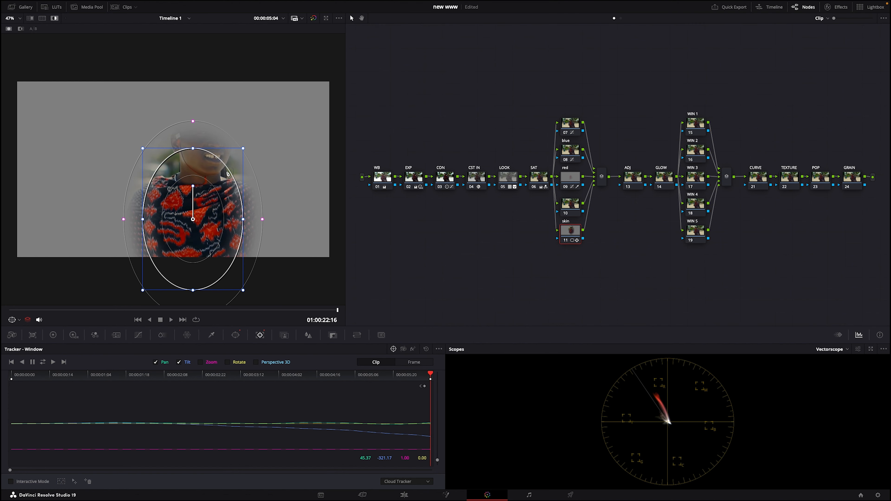
drag(192, 148, 192, 100)
drag(173, 250, 185, 215)
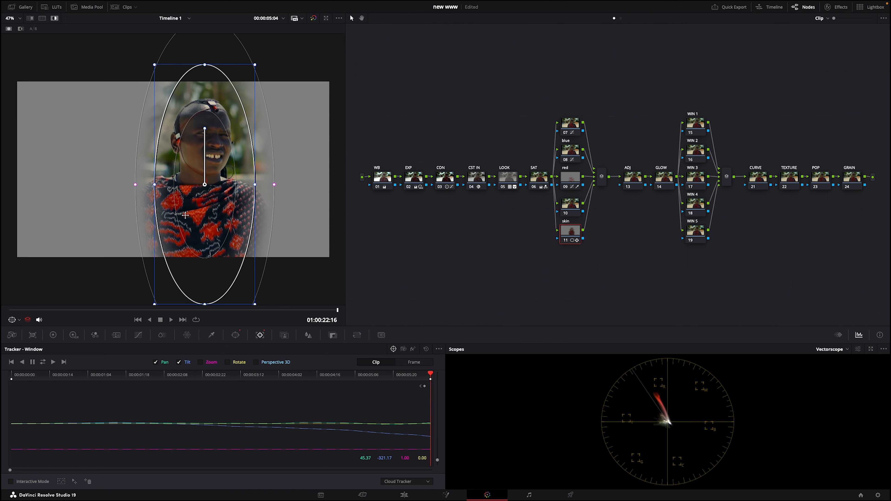
scroll(185, 215, up, 1)
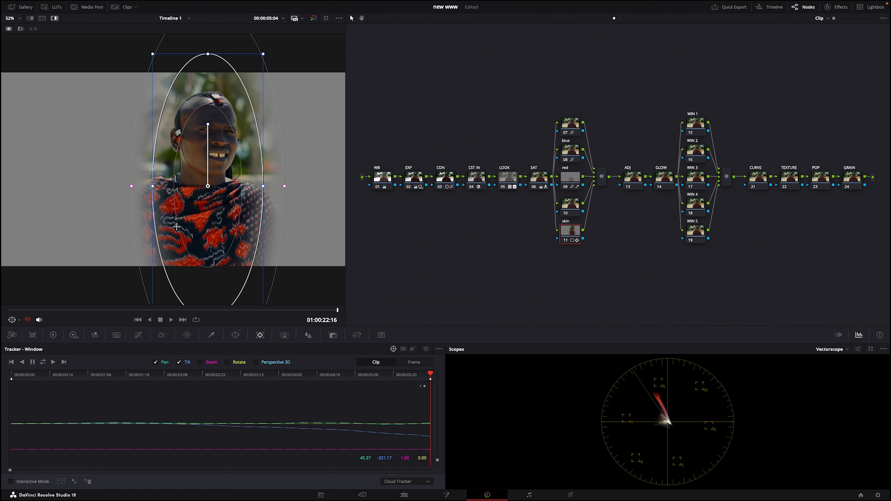
drag(178, 216, 197, 210)
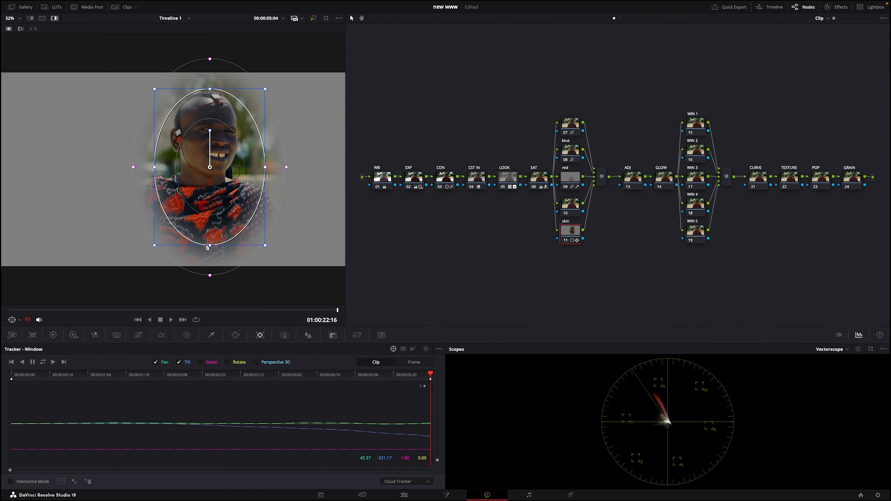
- Turn off the highlight and lift the darker tones slightly with a point on the skin node's custom curve
click(54, 18)
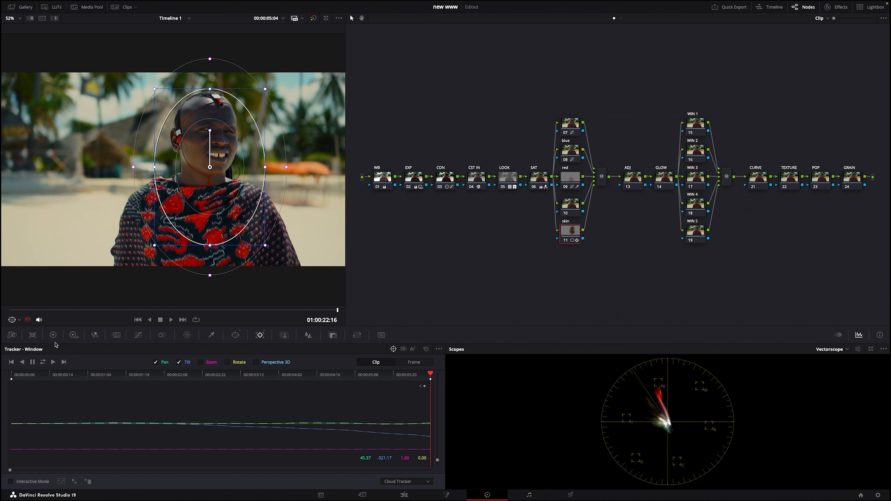
click(53, 335)
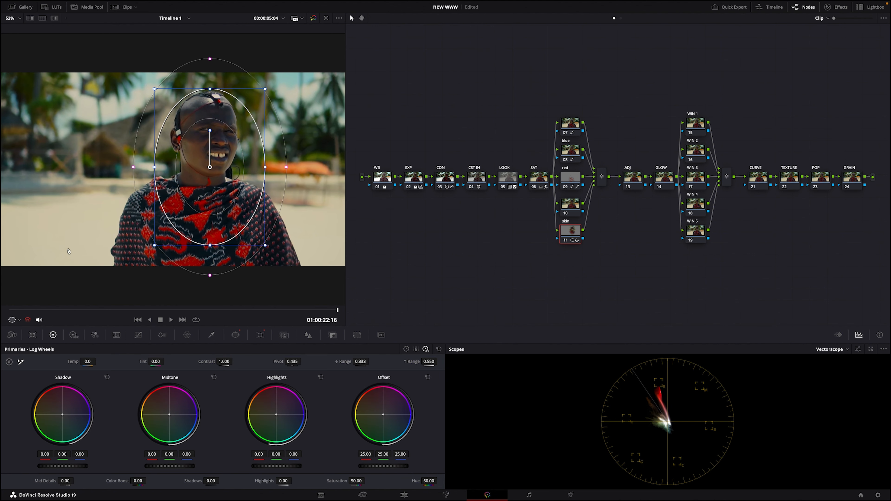
click(138, 335)
click(341, 349)
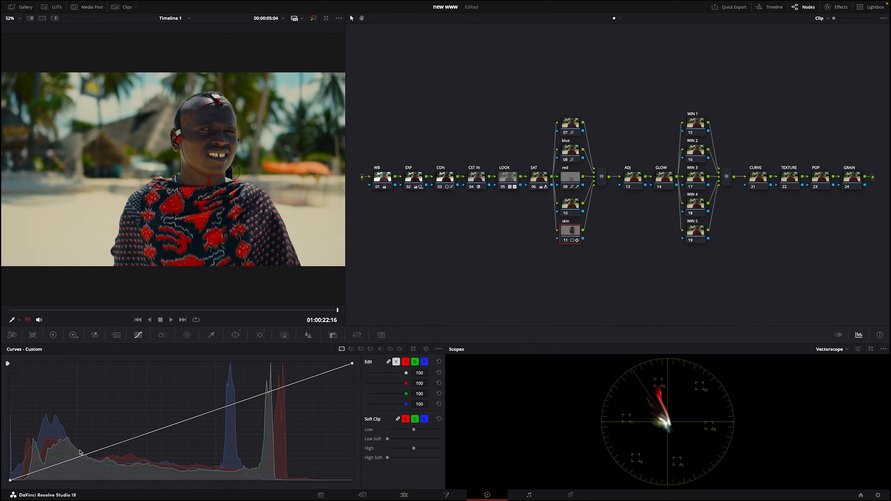
drag(82, 454, 83, 451)
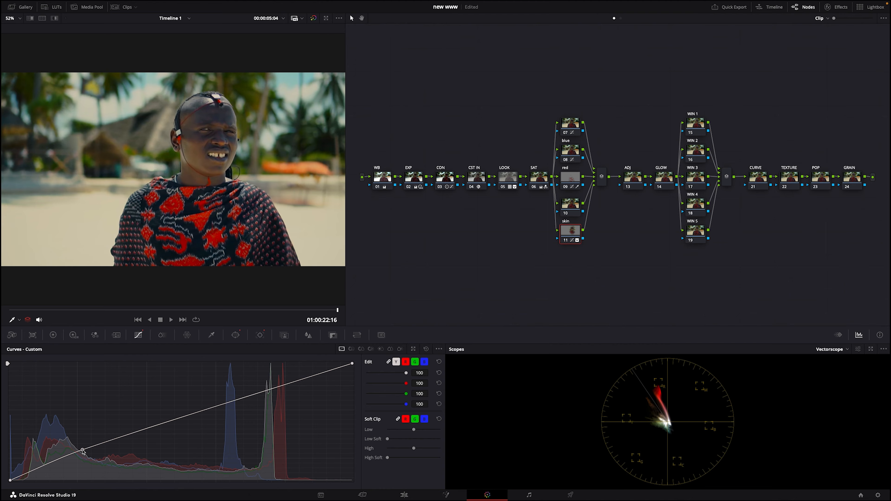
- Set the skin node's contrast to 1.072 and warm its Gamma to 0.01 red and -0.01 blue
click(57, 335)
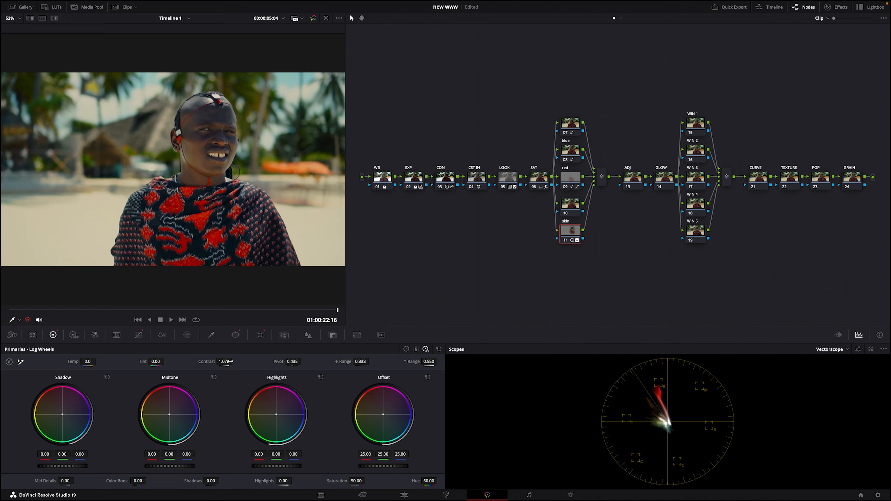
drag(171, 466, 169, 466)
click(406, 349)
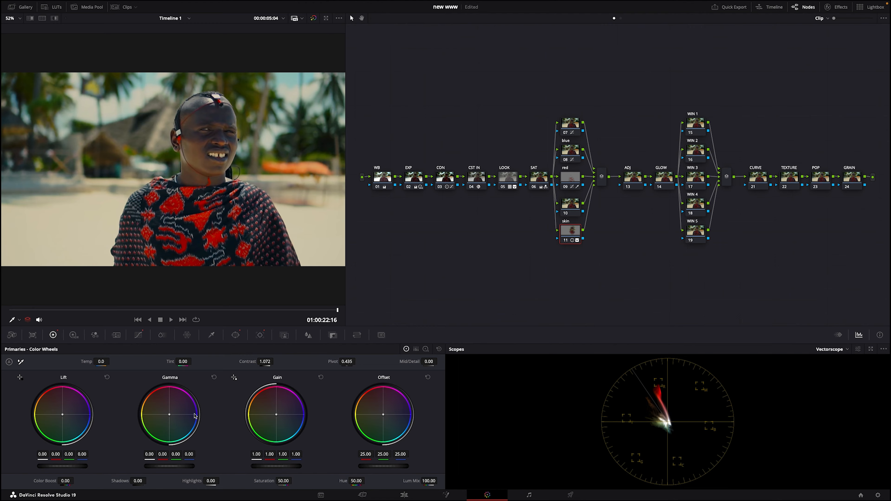
drag(172, 417, 171, 416)
- Compare the image with the skin node off and on
key(super+d)
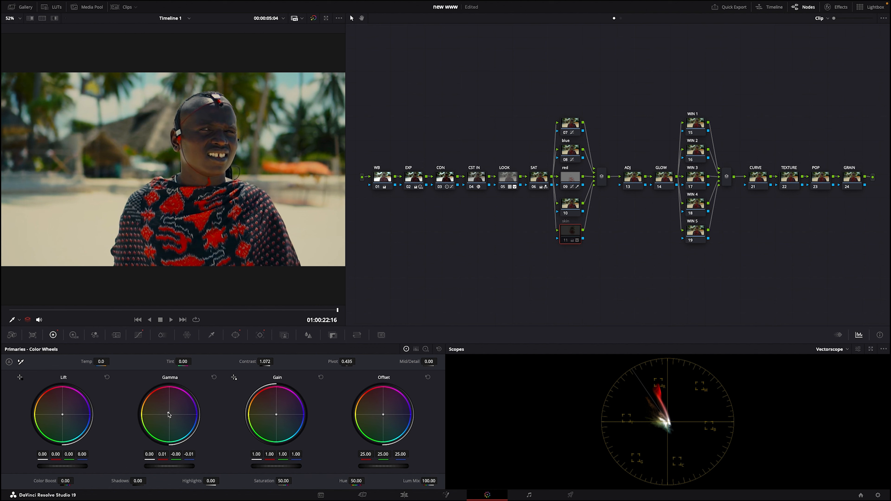
key(super+d)
key(super+d)
key(super+d)
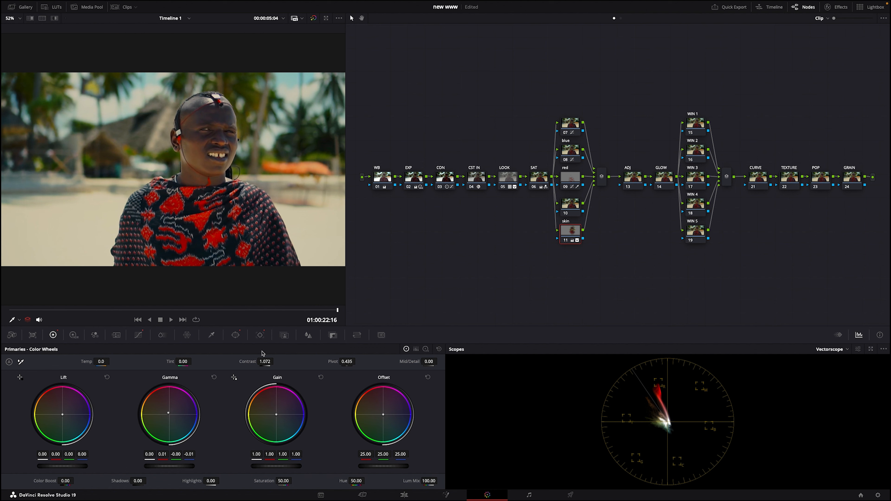
- Warm the log Shadow wheel to 0.03 red, -0.01 green and -0.02 blue, and compare the skin node off and on at both clip ends
click(426, 349)
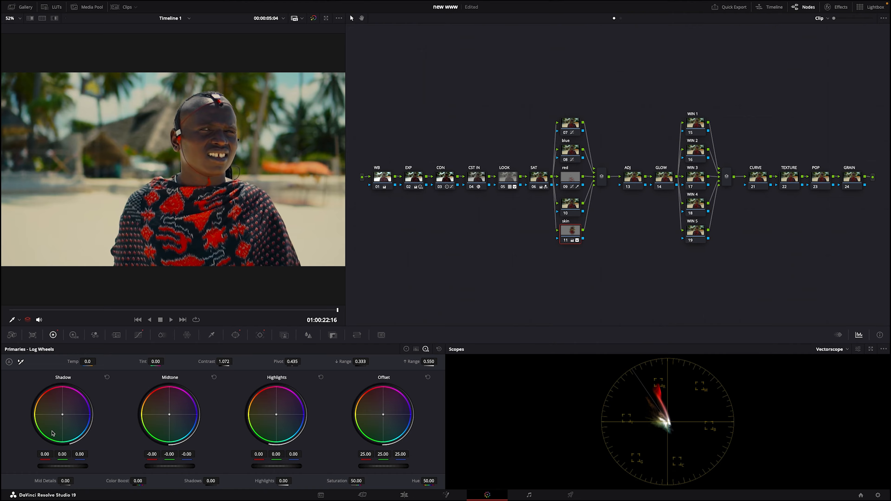
drag(63, 415, 63, 414)
key(super+d)
key(super+d)
click(9, 311)
key(super+d)
key(super+d)
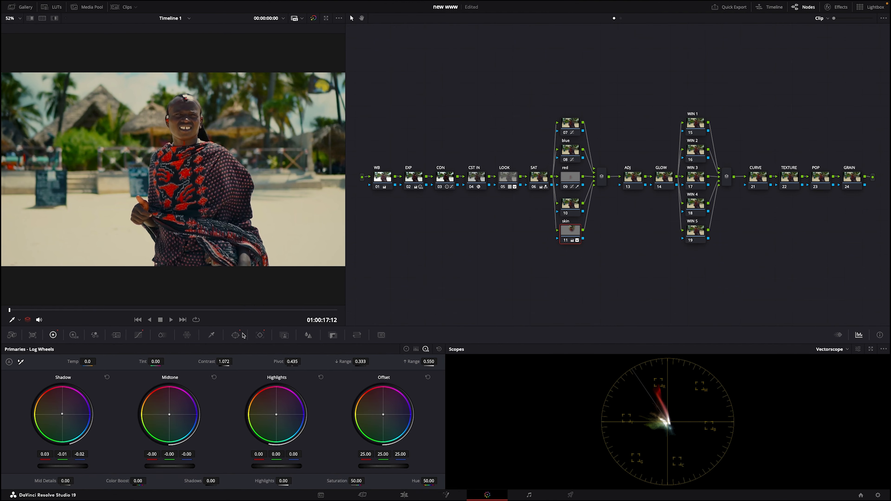
- Enlarge and reposition the circle window over the man at the first frame, with Size 56.50, Aspect 38.15, Pan 50.84 and Tilt 47.96
click(235, 335)
drag(180, 168, 161, 213)
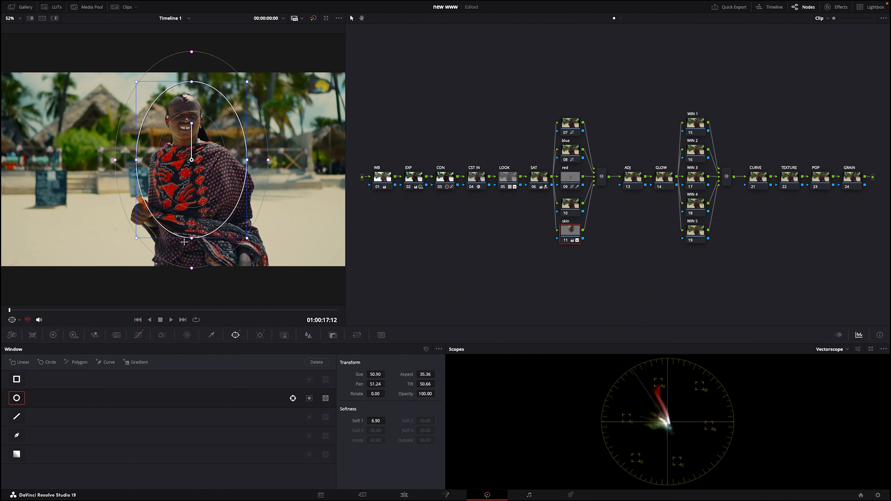
drag(191, 239, 192, 263)
drag(198, 199, 192, 239)
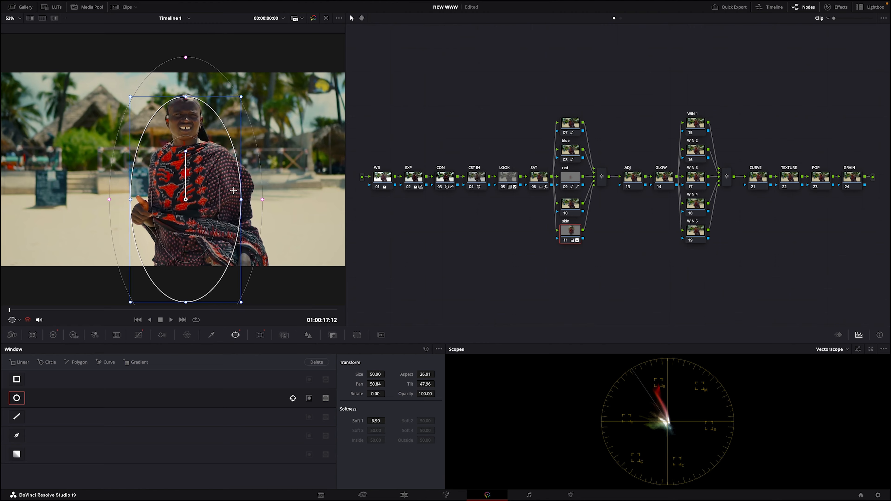
drag(241, 199, 264, 199)
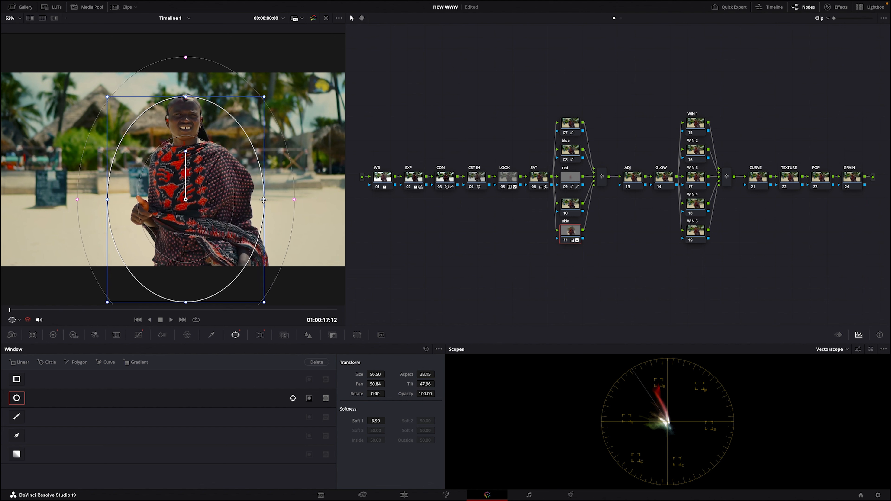
- Compare the skin node off and on, and check the window's coverage of the man through the clip
key(ctrl+d)
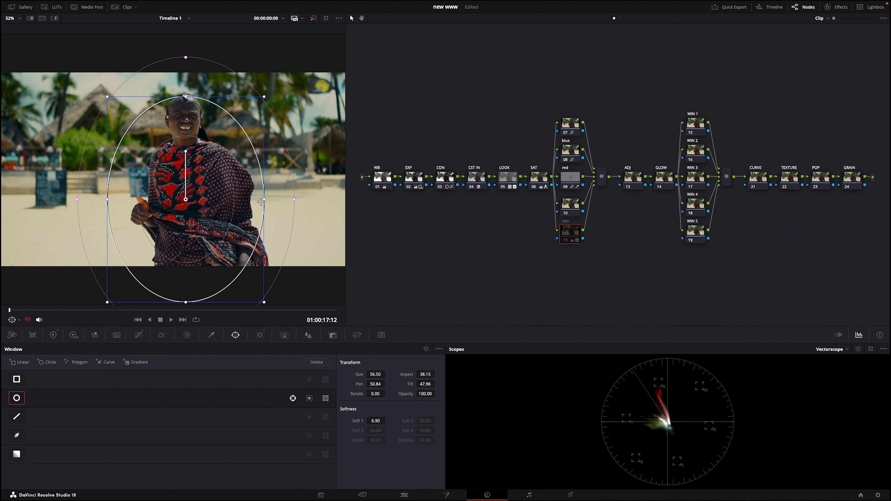
key(ctrl+d)
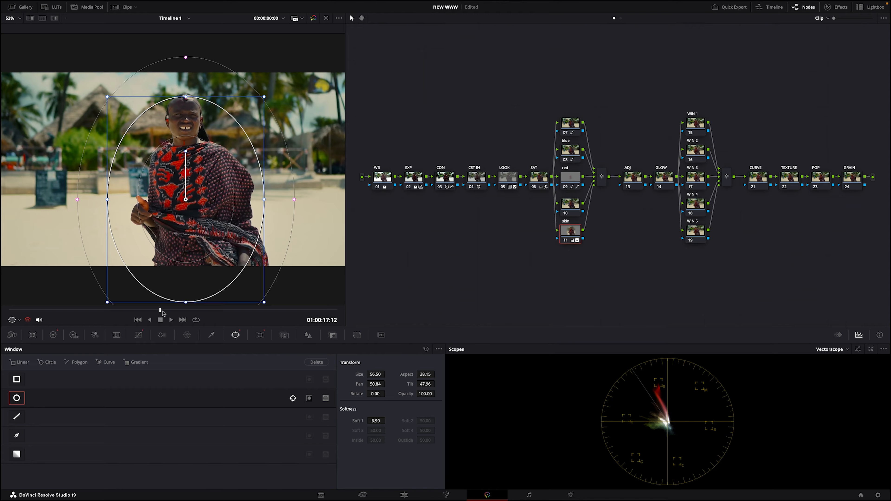
click(253, 310)
drag(300, 312, 4, 296)
- Enlarge the circle window at the clip's last frame to Size 57.40 and Aspect 33.81
drag(72, 309, 394, 313)
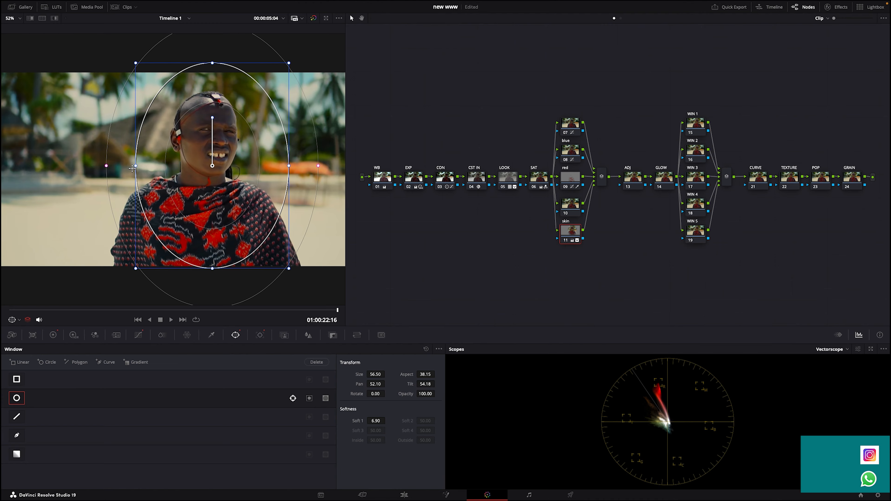
drag(132, 169, 126, 169)
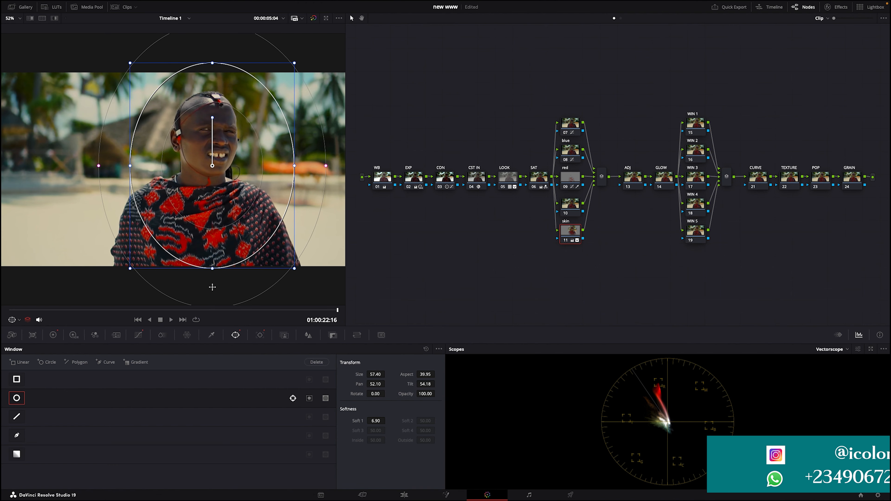
drag(212, 268, 213, 287)
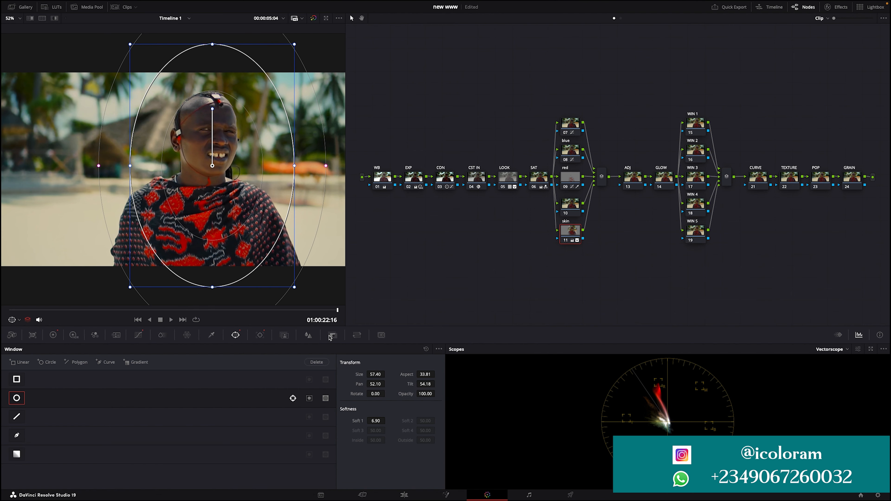
- Track the circle window forward and backward, and recentre it over the man at 00:00:00:26
click(260, 335)
click(42, 362)
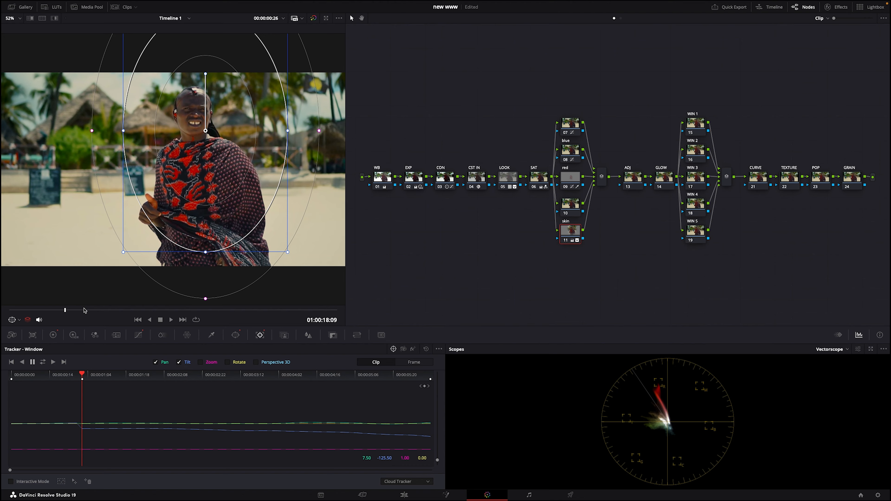
drag(227, 137, 220, 184)
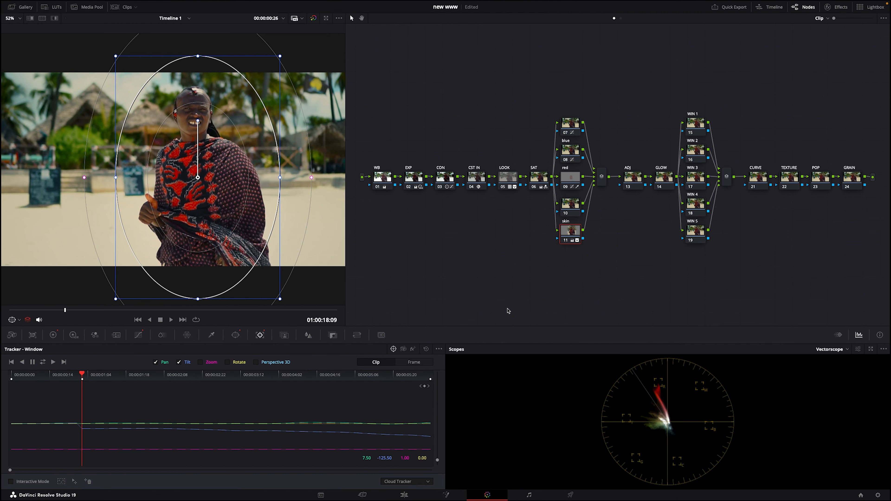
- Save the project and scrub to the shot's end to check the circle window over the man
key(ctrl+s)
drag(210, 309, 381, 315)
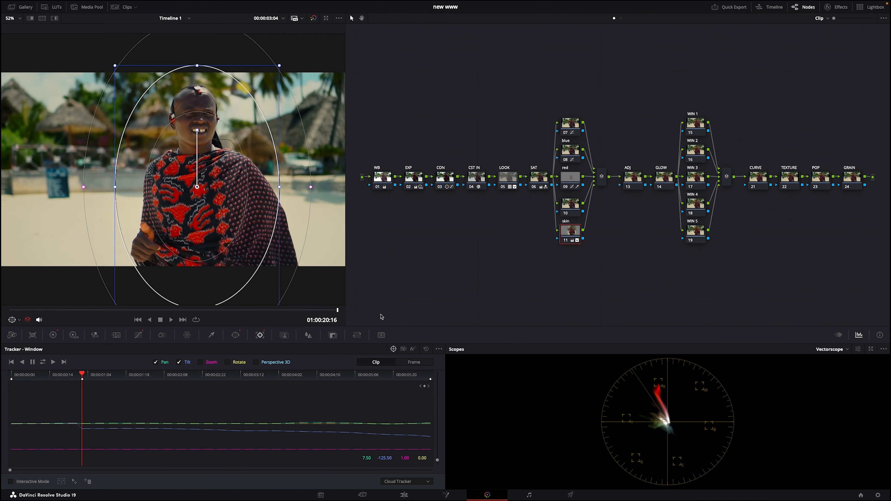
- Add an inverted circle window around the man in WIN 1 with Size 61.30, Aspect 43.57, Pan 51.58, Tilt 49.16 and Soft 1 5.34
click(696, 123)
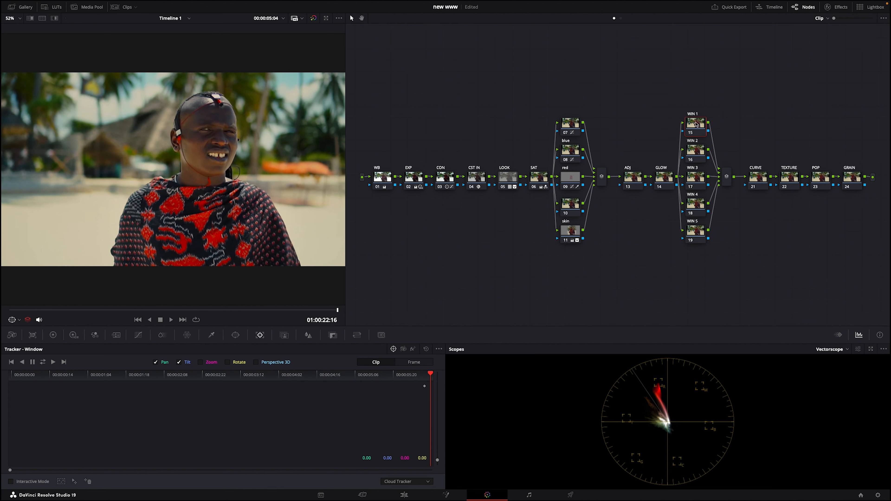
click(141, 310)
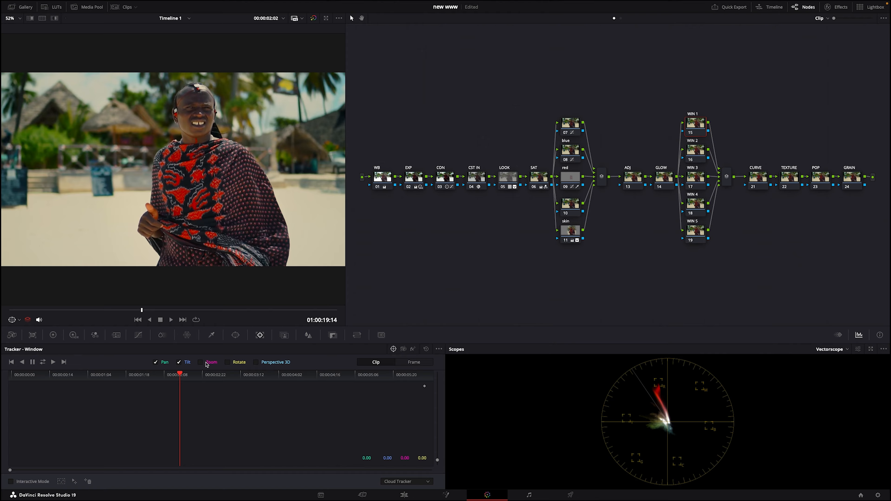
click(236, 335)
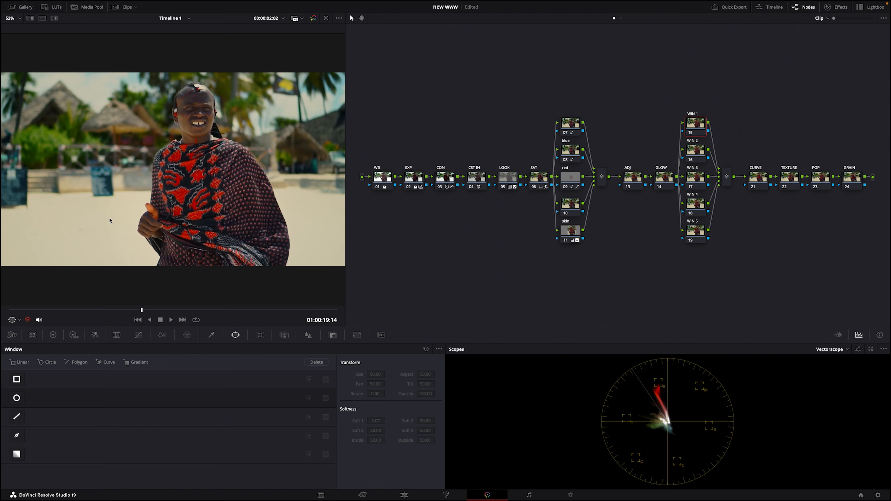
scroll(133, 230, down, 3)
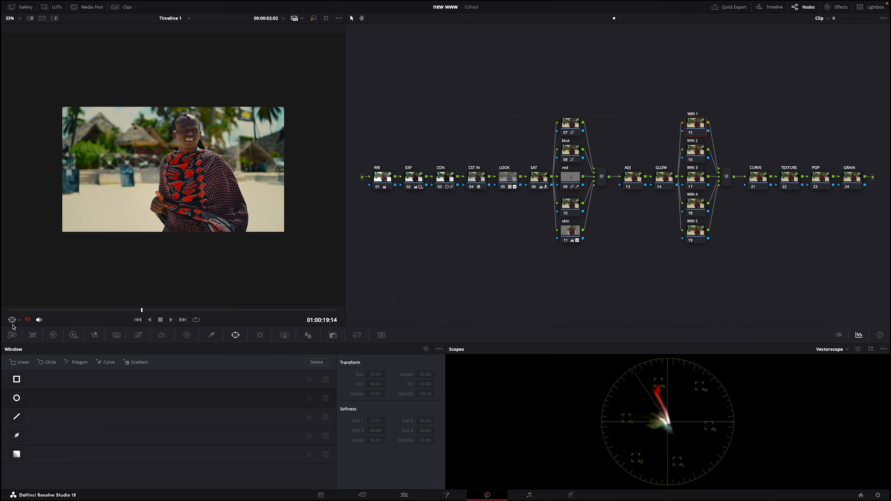
click(17, 397)
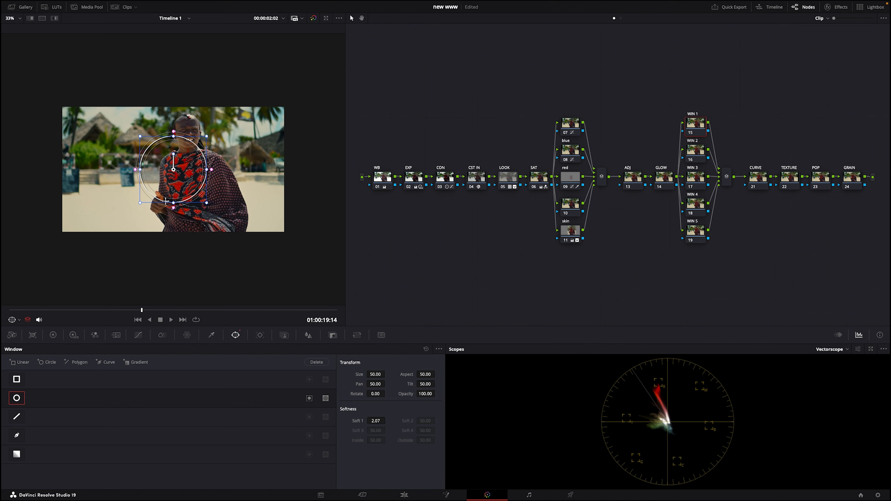
drag(173, 202, 174, 242)
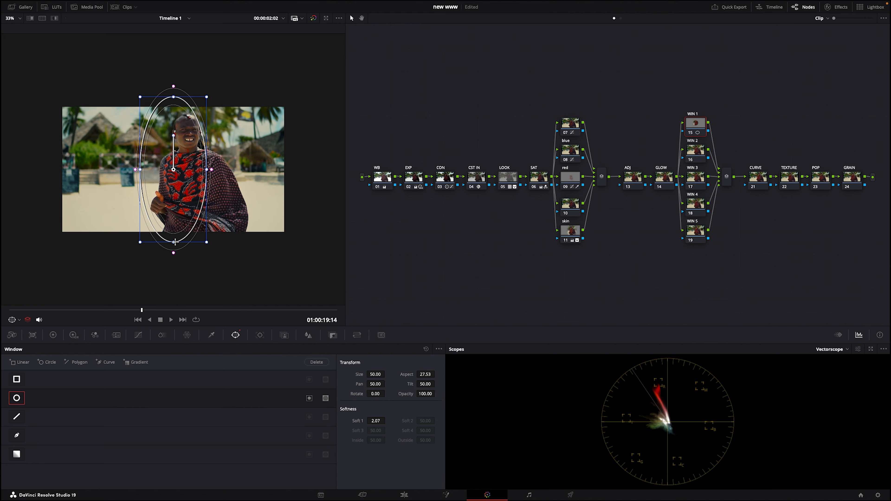
drag(189, 182, 270, 178)
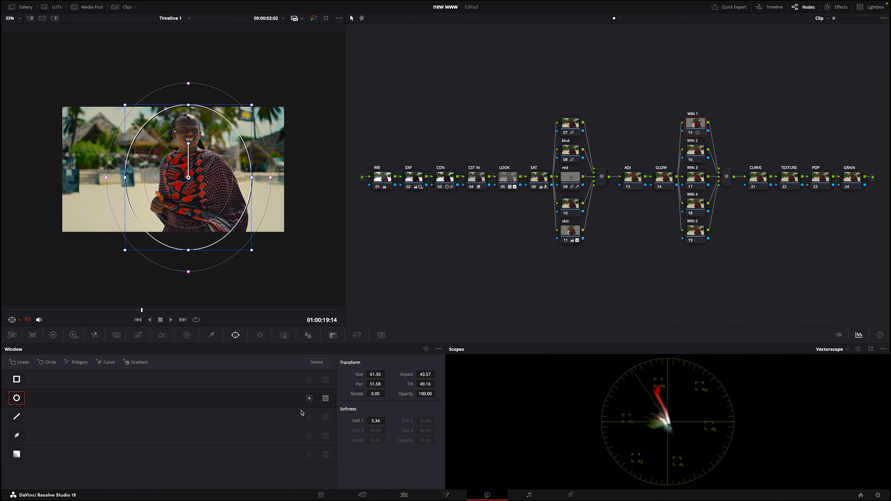
click(309, 397)
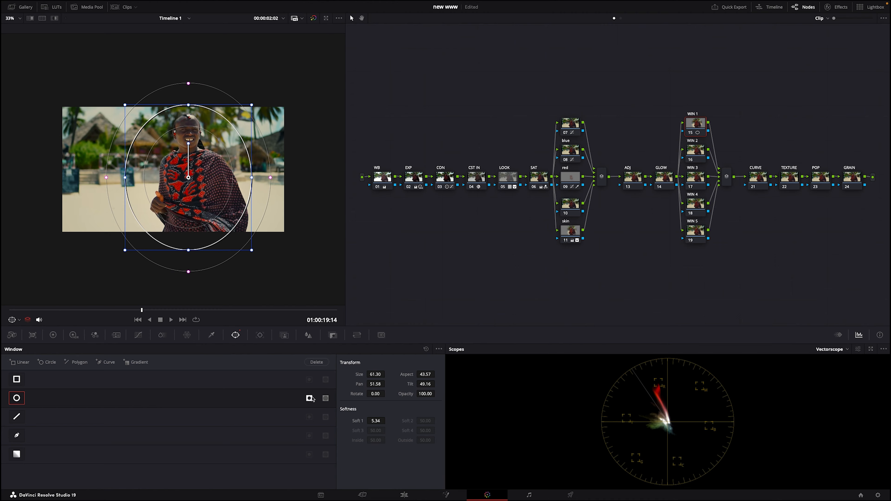
- Lower WIN 1's master Gamma to -0.08 and narrow its circle window around the man
click(54, 336)
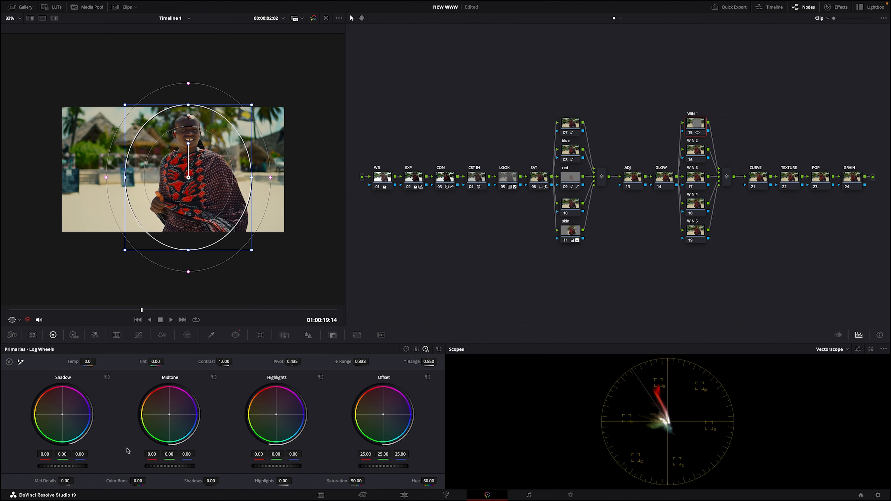
click(407, 350)
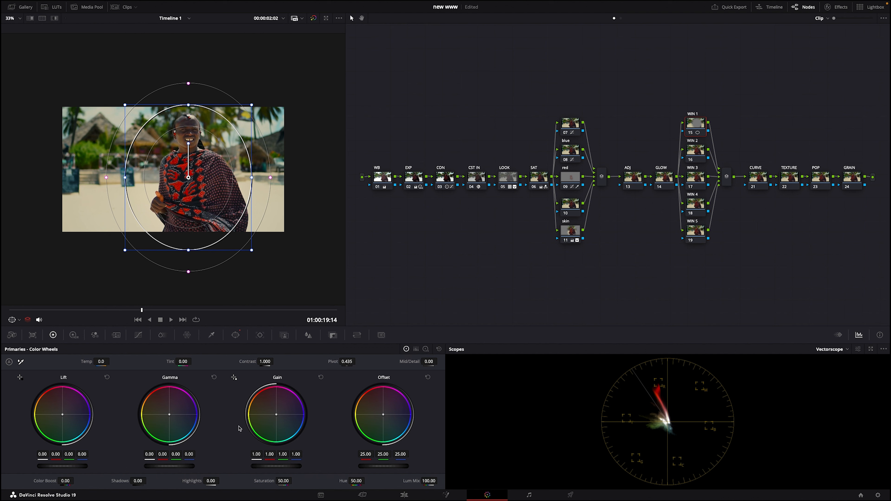
drag(172, 468, 172, 469)
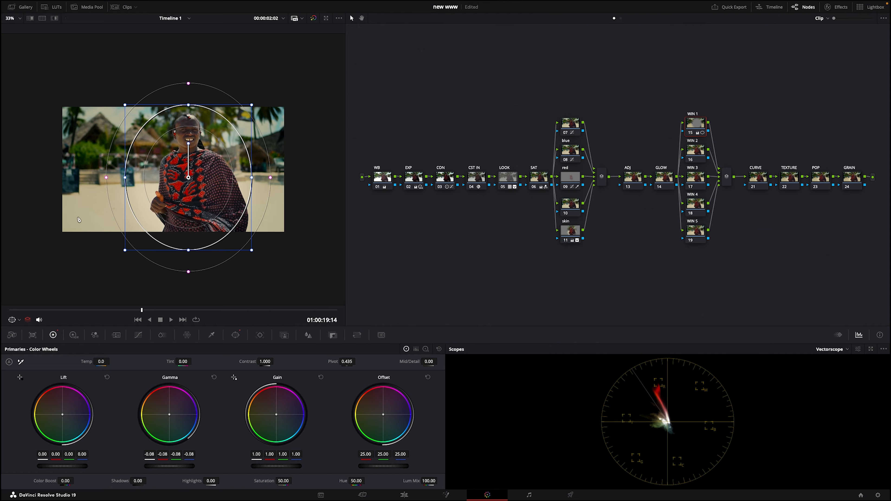
mouse_move(127, 180)
mouse_down()
mouse_move(138, 189)
mouse_move(130, 195)
mouse_up()
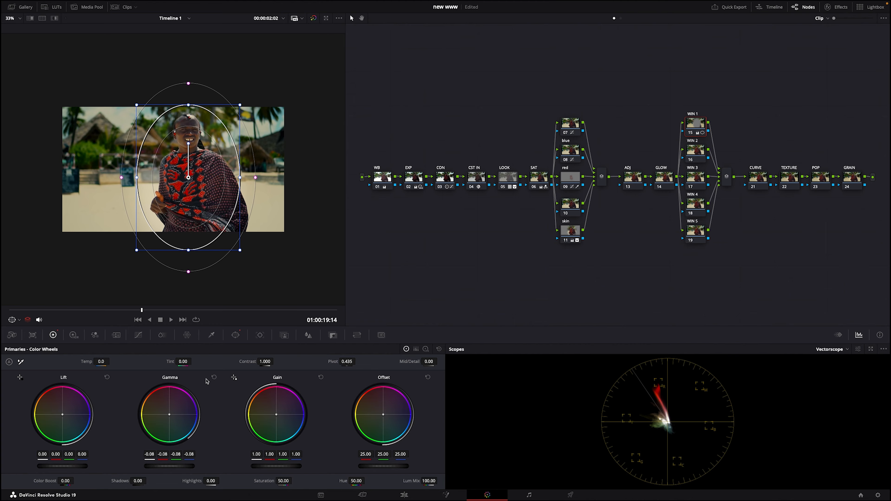
- Reset WIN 1's Gamma, try darkening the surroundings with Gain at 0.77, and reset the Gain
click(213, 378)
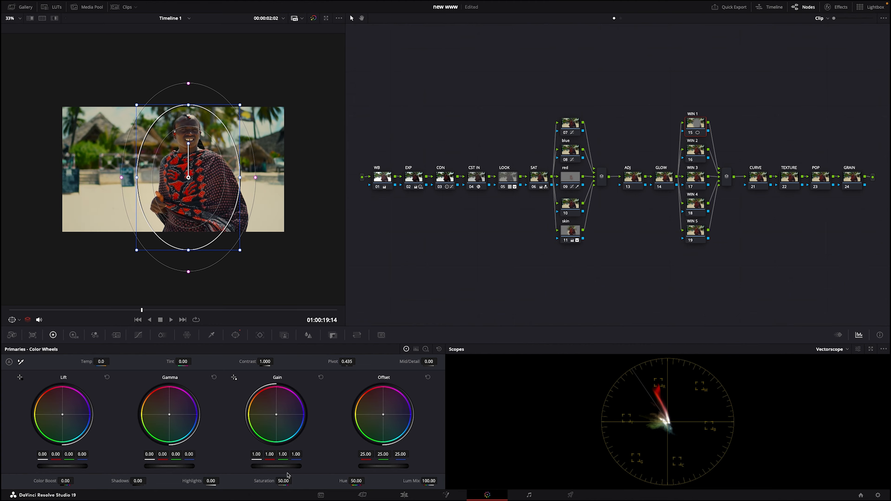
drag(290, 468, 290, 466)
drag(290, 467, 302, 466)
click(321, 377)
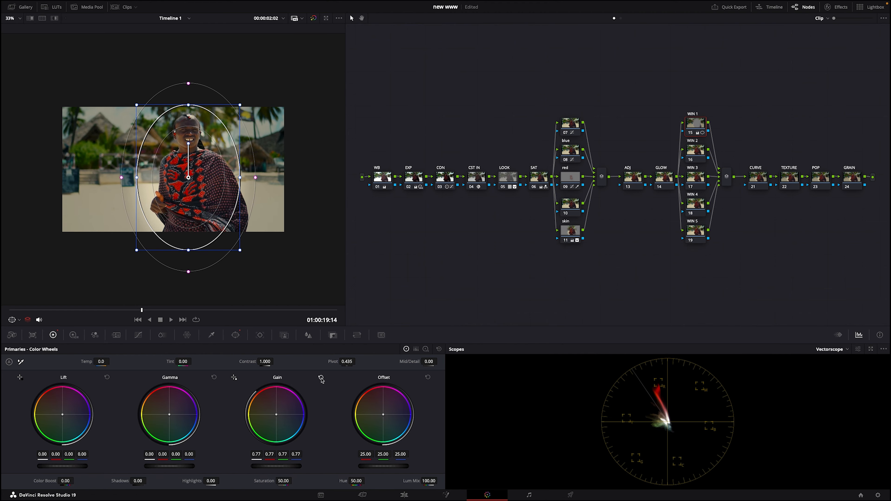
- Darken and mute the surroundings in WIN 1 with Gamma -0.08, Contrast 0.872 and Saturation 41.00, and check the clip's last frame
drag(187, 469, 186, 468)
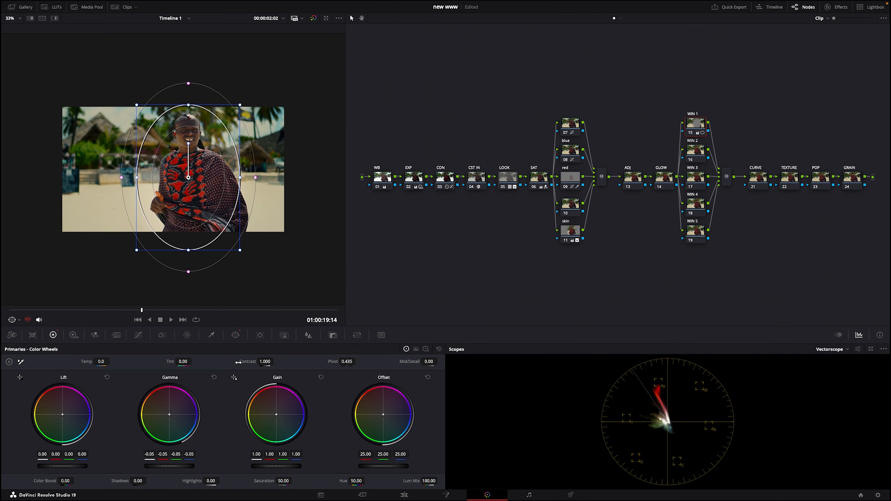
drag(265, 361, 260, 361)
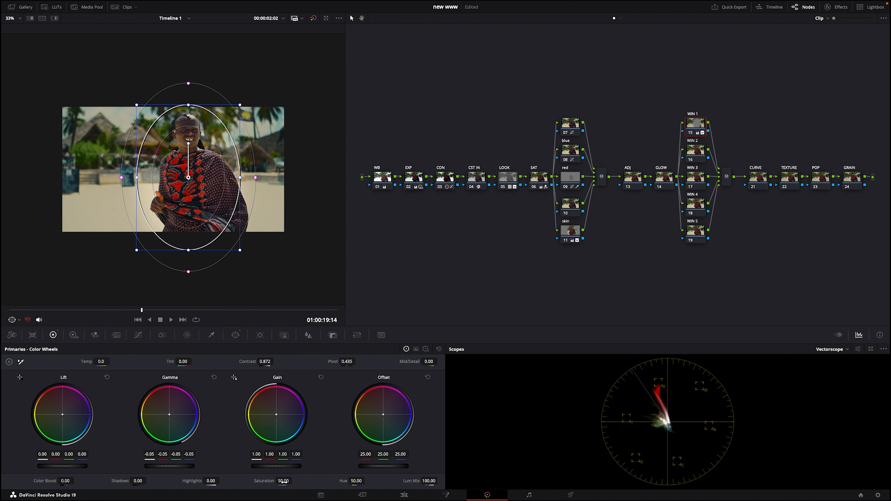
drag(283, 480, 281, 481)
drag(233, 310, 377, 321)
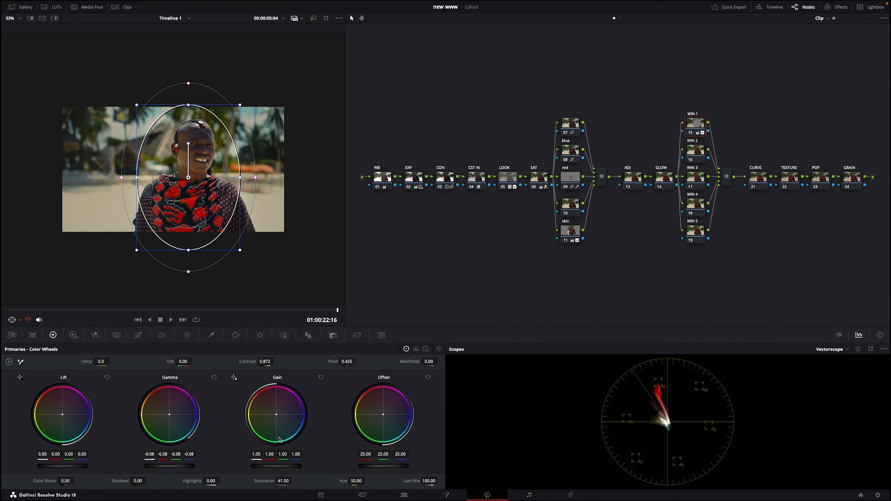
- Reposition the skin node's circle window over the man's face and chest at the last frame, and check the image full screen
drag(241, 178, 266, 180)
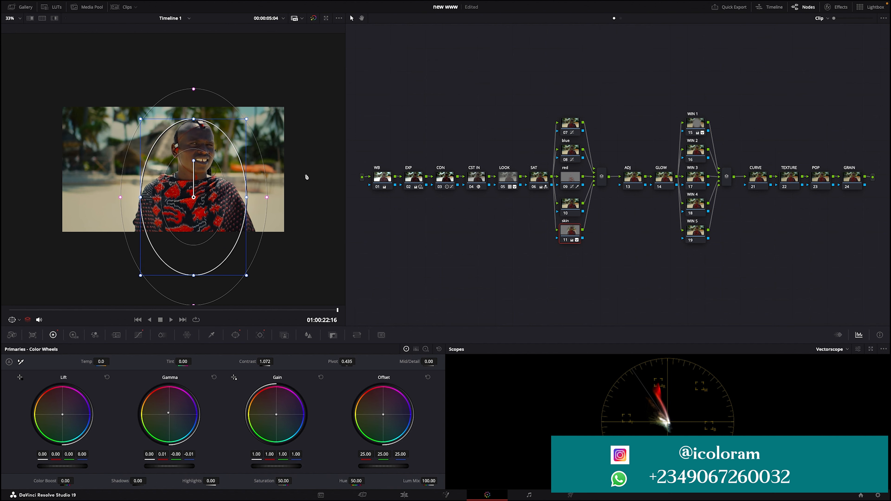
mouse_move(221, 177)
mouse_down()
mouse_move(225, 186)
mouse_move(225, 165)
mouse_up()
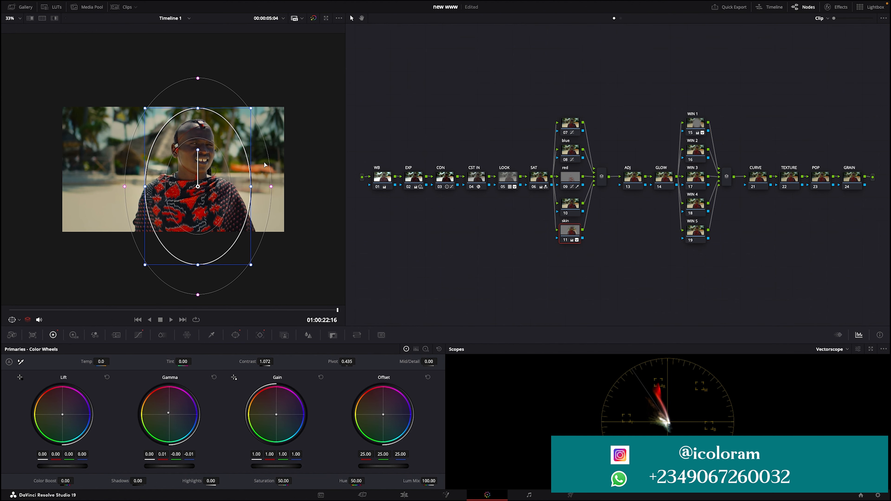
key(ctrl+f)
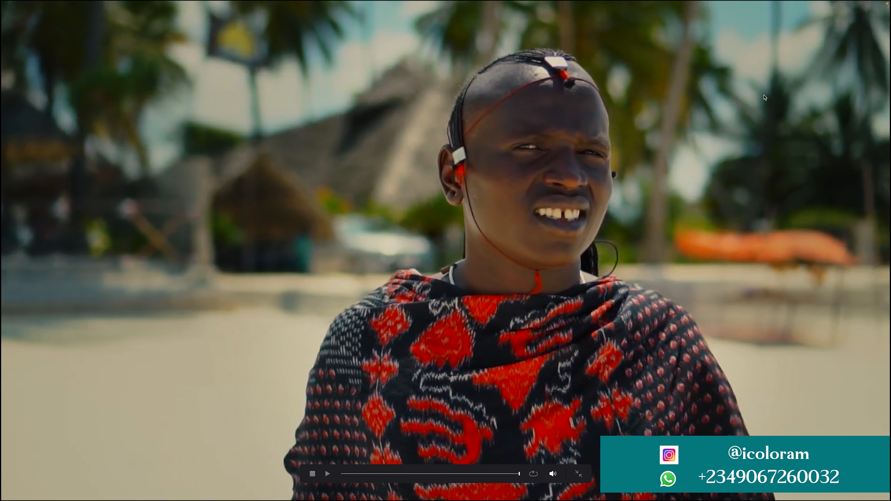
key(ctrl+f)
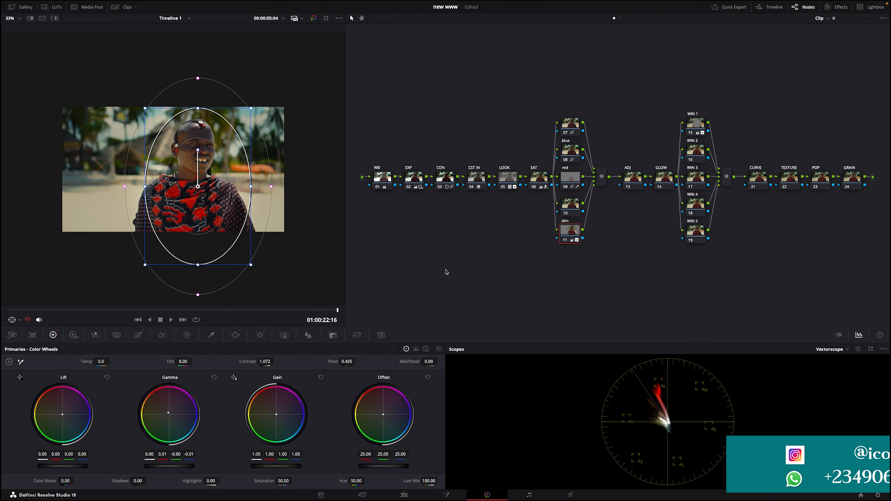
- Set Temp to 240.0 and Tint to -5.50 in the ADJ node, and review the clip's first frame full screen
click(632, 177)
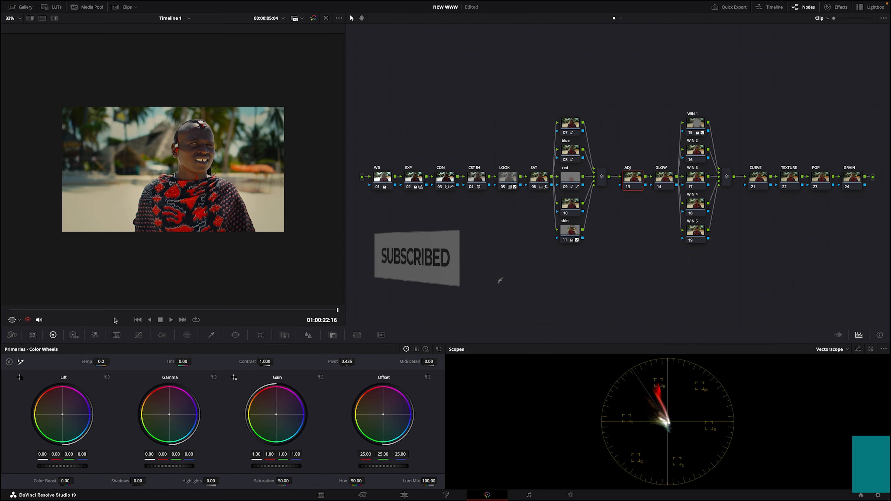
key(Up)
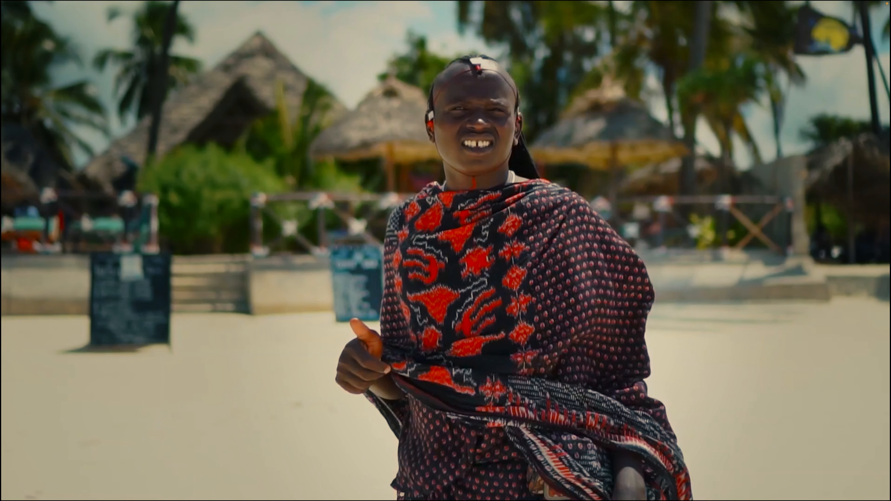
key(Escape)
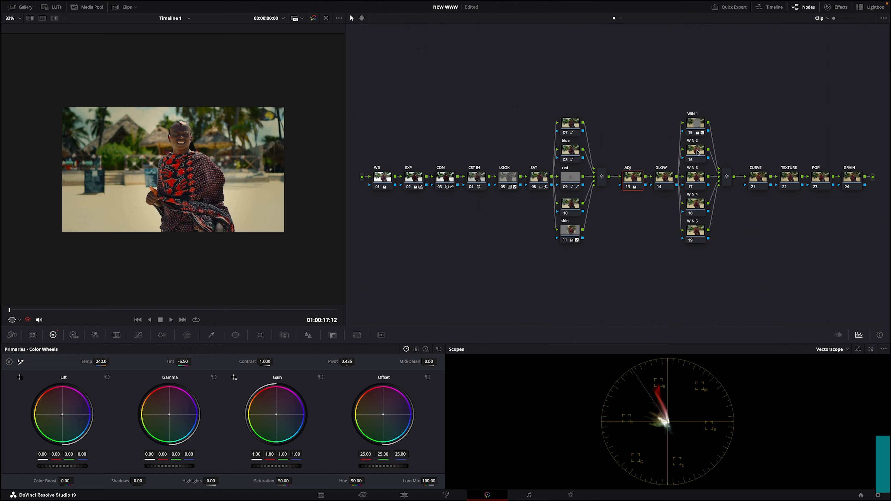
- Add a circle window in WIN 2 and shrink it around the man's face at Pan 50.72 and Tilt 53.63
click(697, 151)
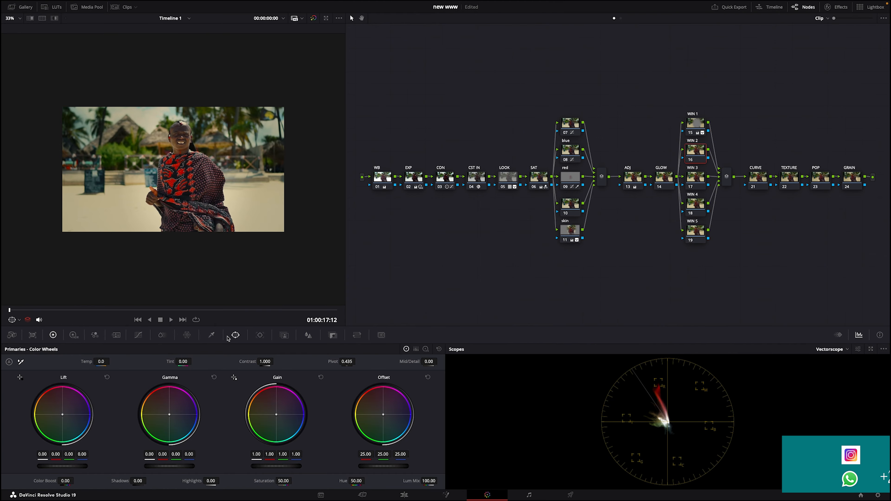
click(235, 335)
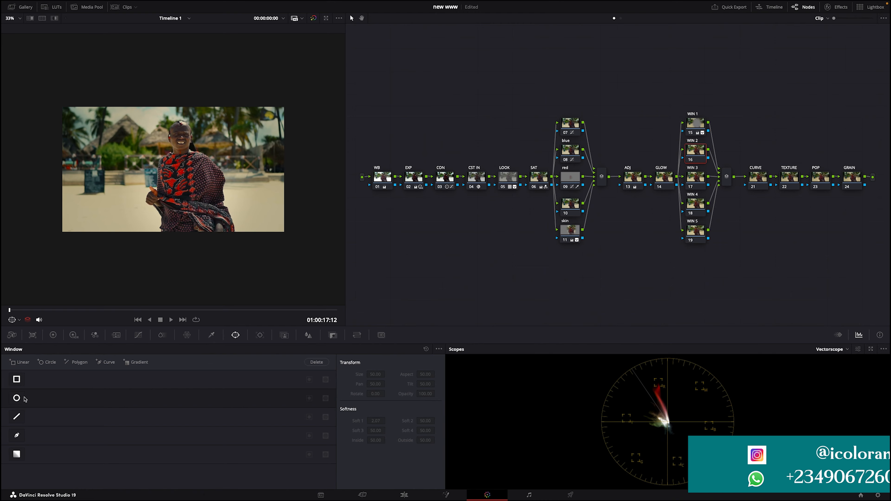
click(17, 398)
drag(173, 173, 177, 133)
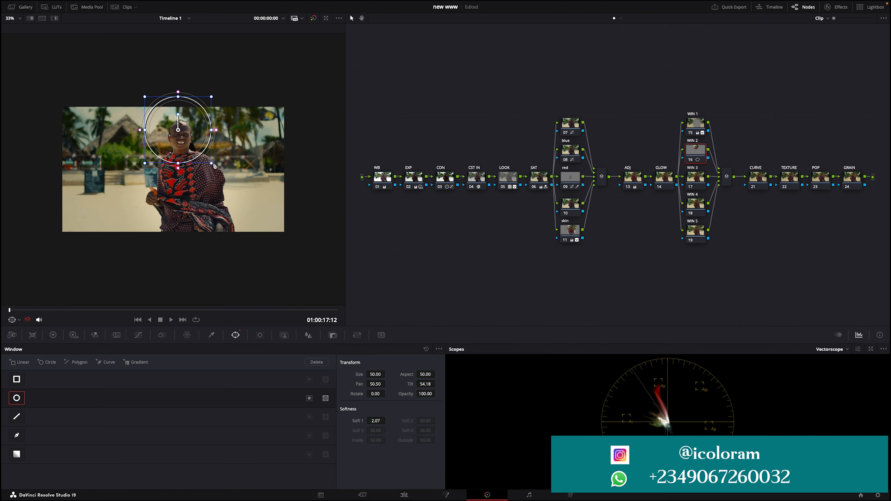
drag(178, 168, 181, 135)
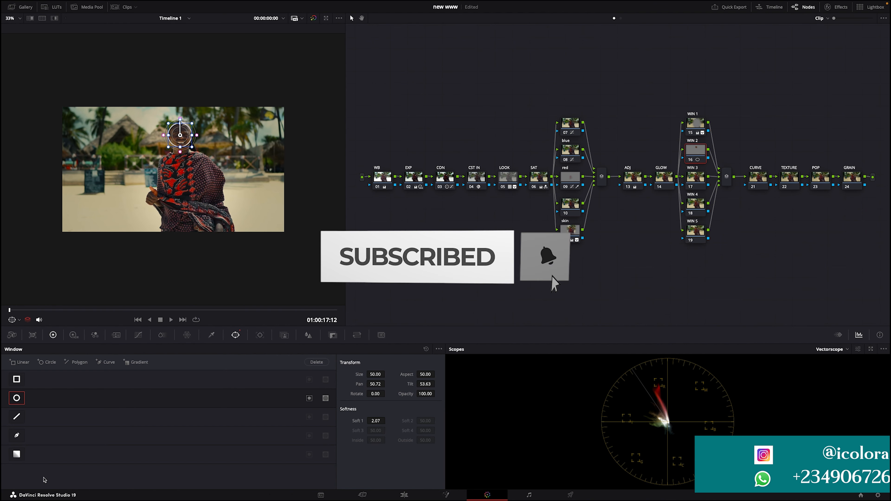
- Brighten the man's face in WIN 2 with master Gamma 0.03 and Contrast 1.018
click(53, 335)
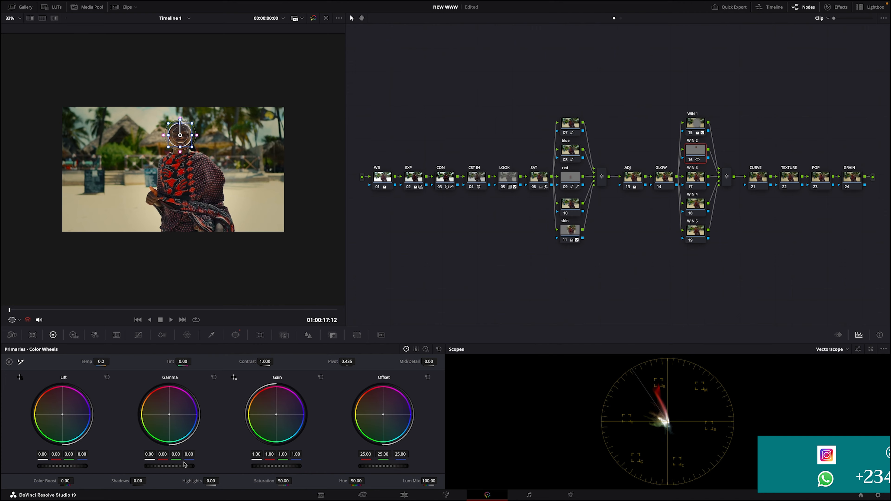
scroll(179, 468, up, 3)
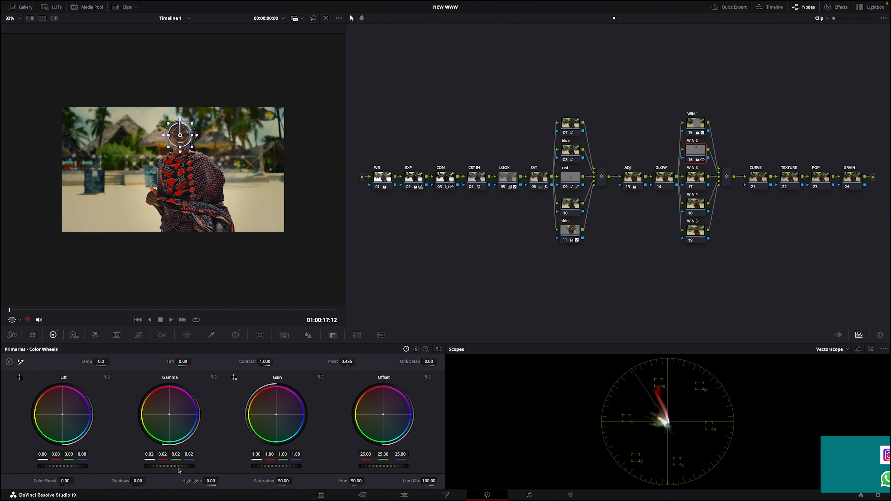
scroll(276, 362, up, 2)
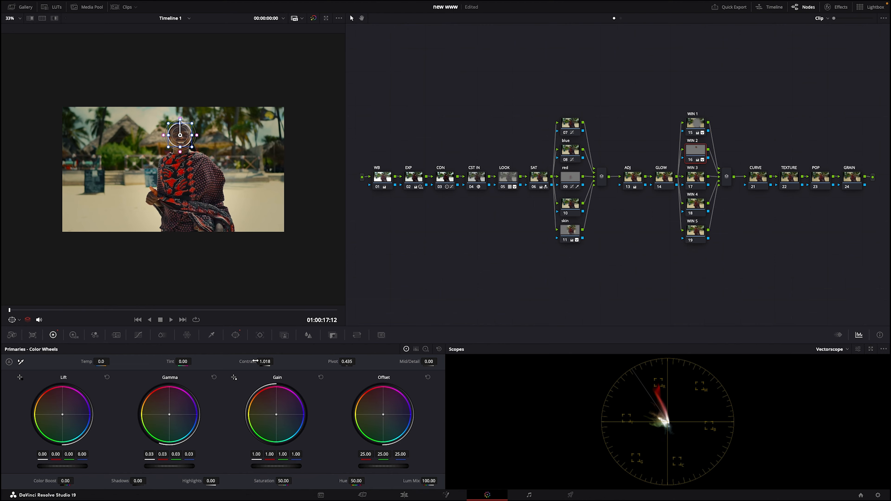
- Compare the WIN 2 face adjustment off and on in an enlarged viewer, and view the first frame full screen
key(alt+f)
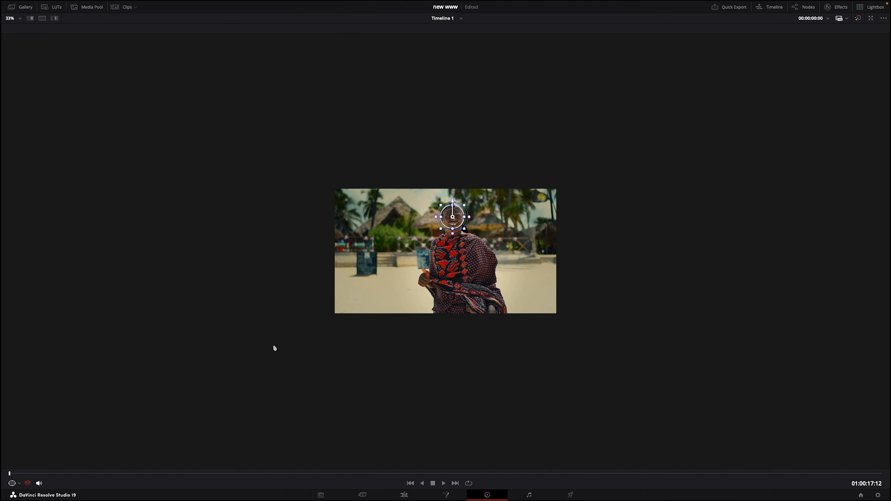
key(shift+z)
key(ctrl+d)
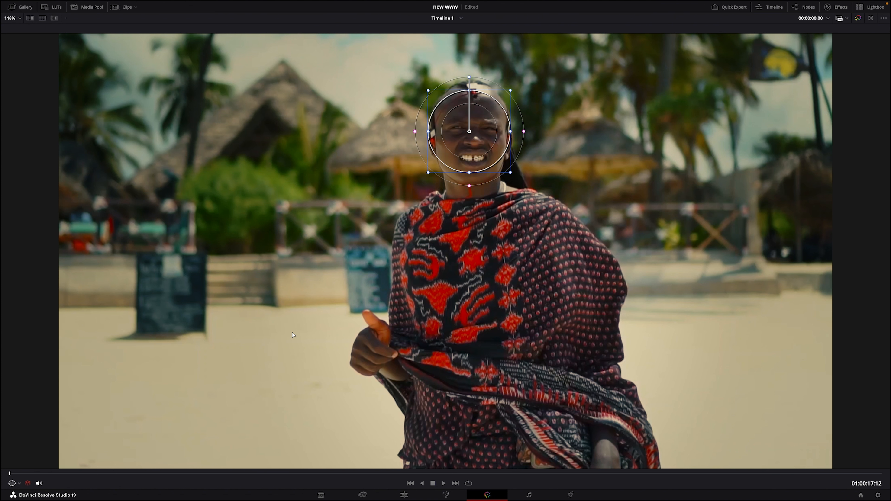
key(ctrl+d)
key(ctrl+f)
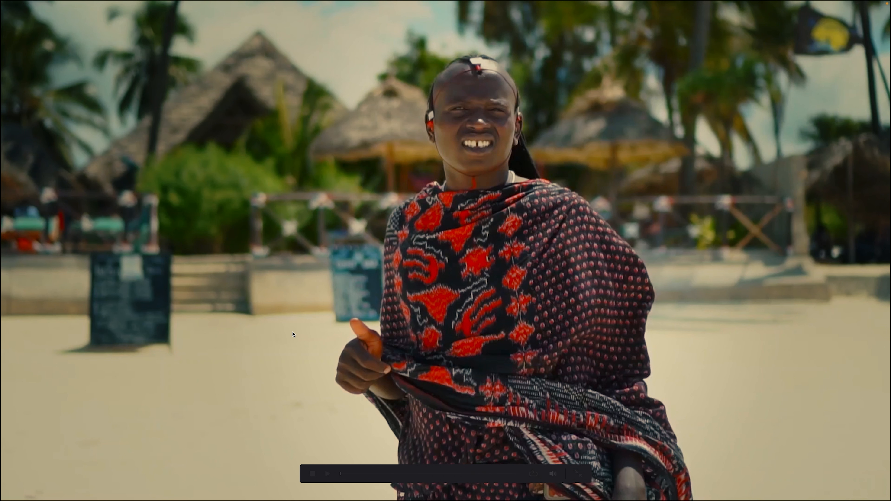
- Check the face brightening full screen by toggling WIN 2 off and on, and return to the standard colour layout
key(ctrl+d)
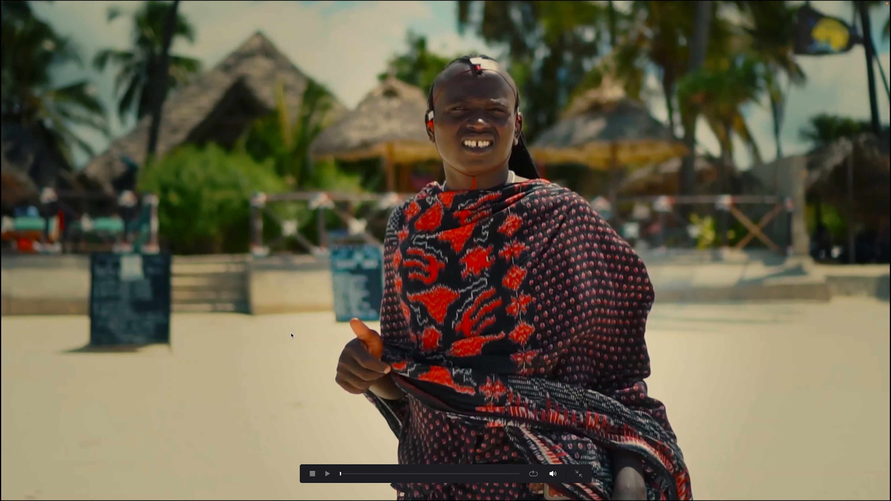
key(ctrl+d)
key(ctrl+f)
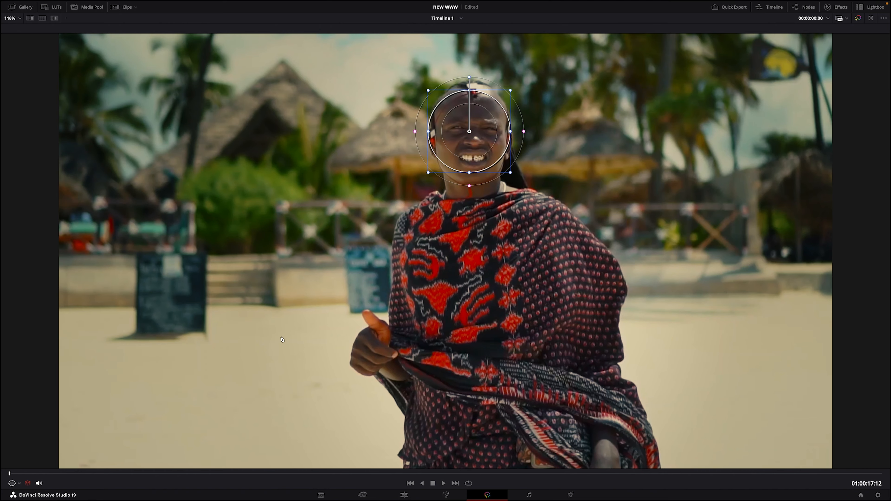
key(alt+f)
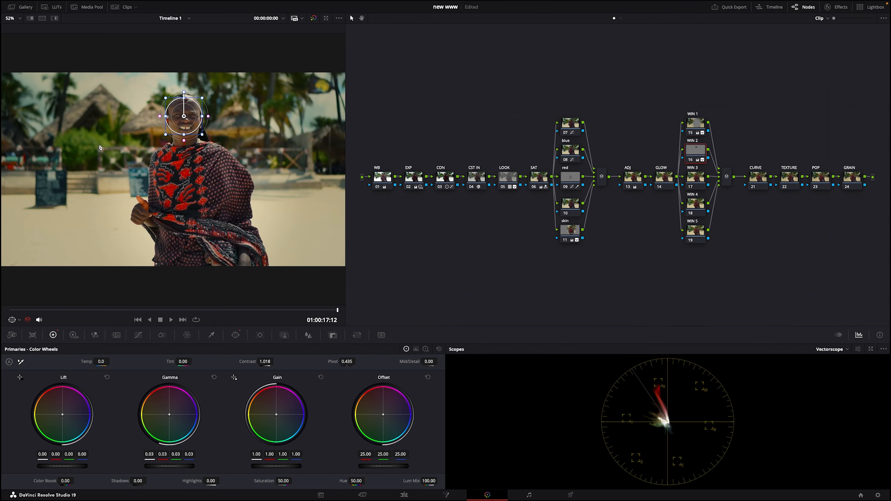
- Go to the clip's last frame and reposition and stretch the WIN 2 circle into an oval over the man's face
key(semicolon)
key(apostrophe)
drag(191, 116, 213, 157)
drag(200, 120, 192, 118)
drag(210, 147, 214, 146)
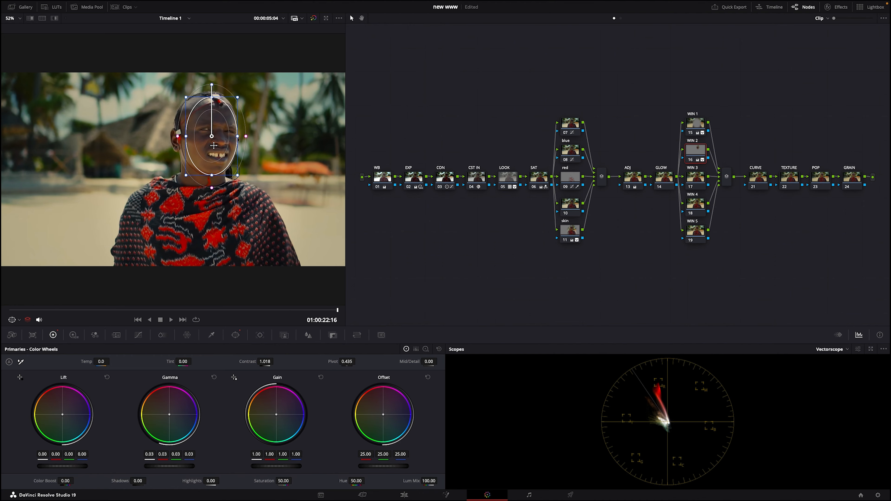
- Review the clip's last frame full screen with the window outline hidden, and restore the outline
key(shift+grave)
key(ctrl+f)
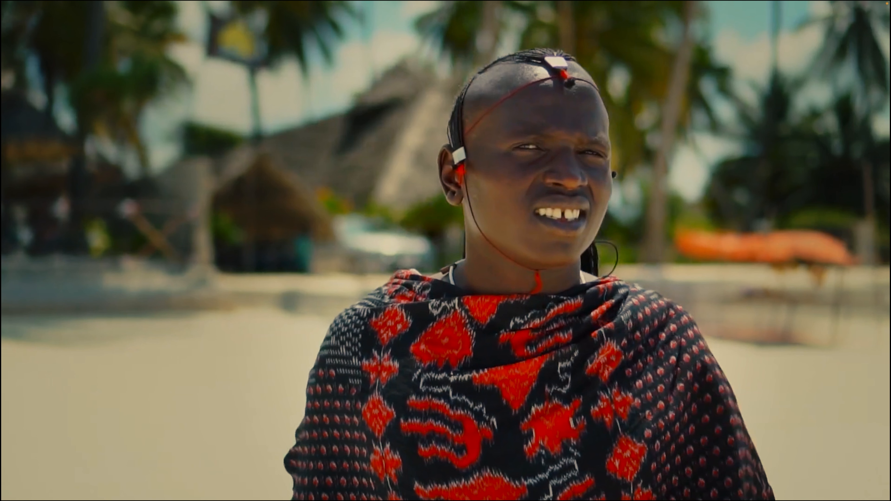
mouse_move(215, 148)
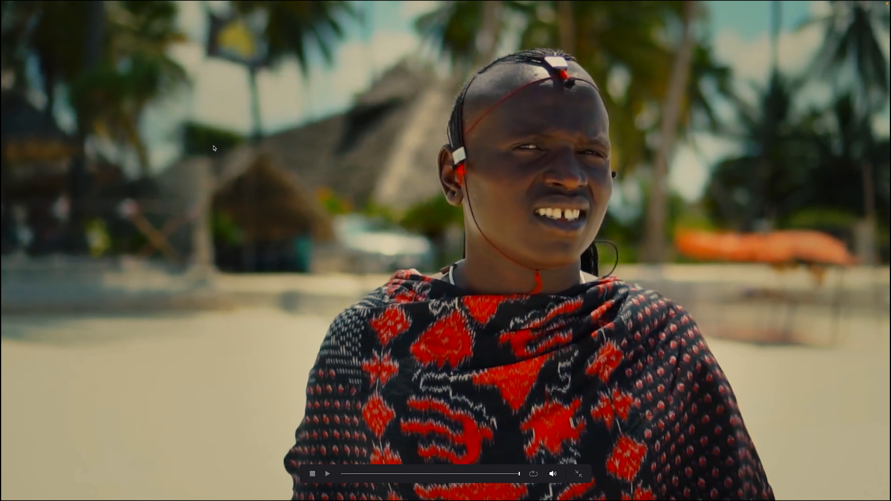
key(shift+grave)
key(ctrl+f)
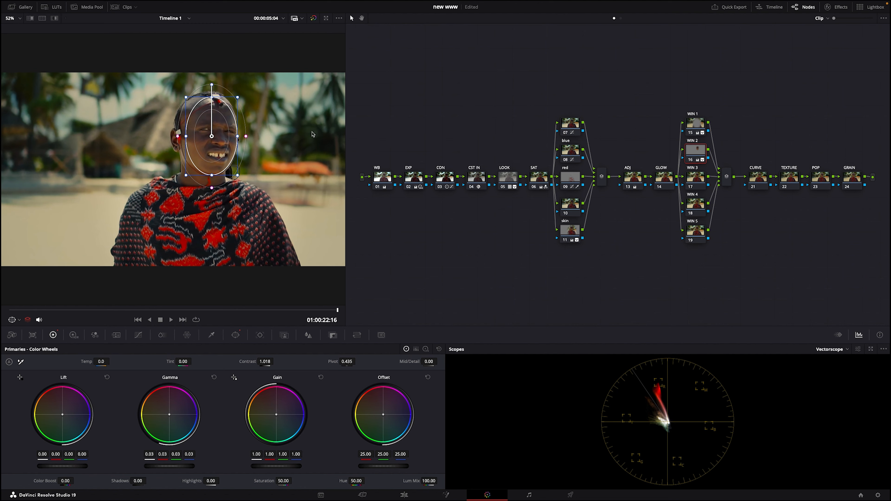
- Draw a closed curve window in WIN 3 as a diagonal light band across the man, bending its upper edge above his head
scroll(311, 144, down, 3)
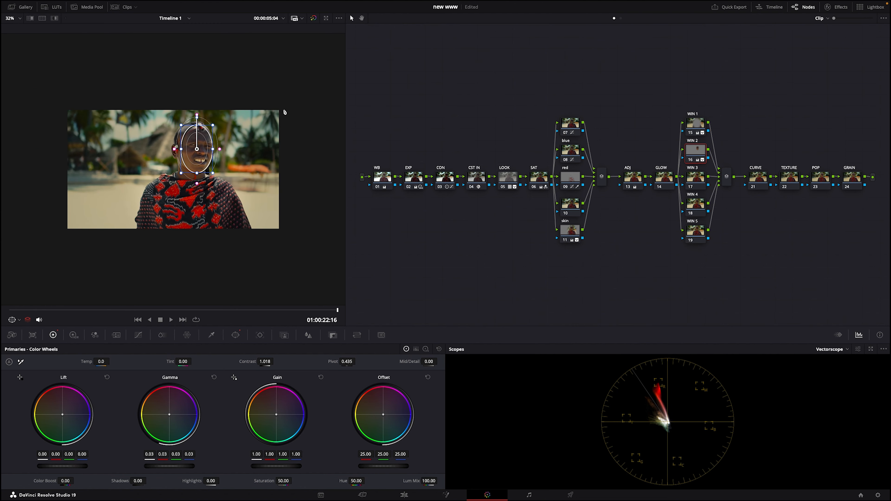
click(697, 169)
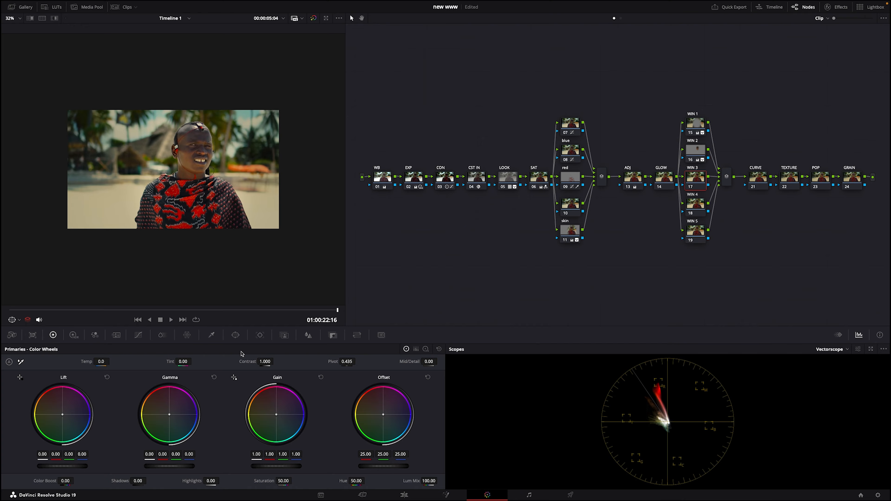
click(235, 335)
click(13, 435)
click(307, 101)
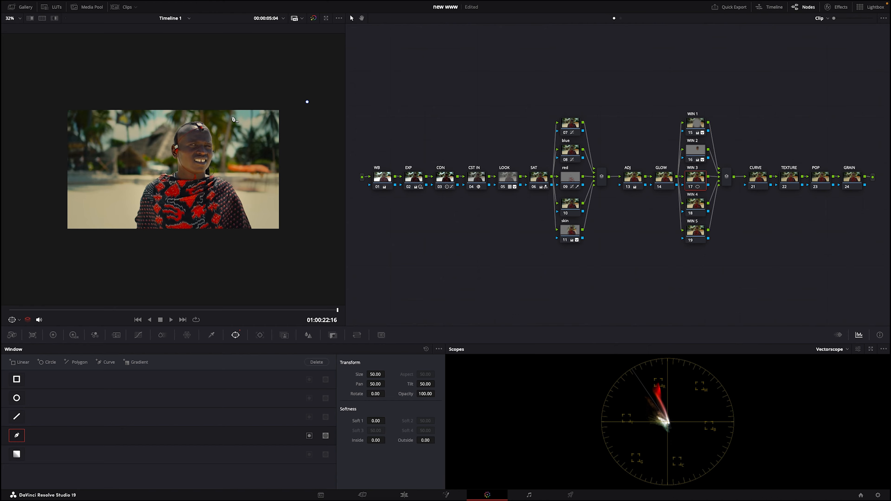
click(31, 172)
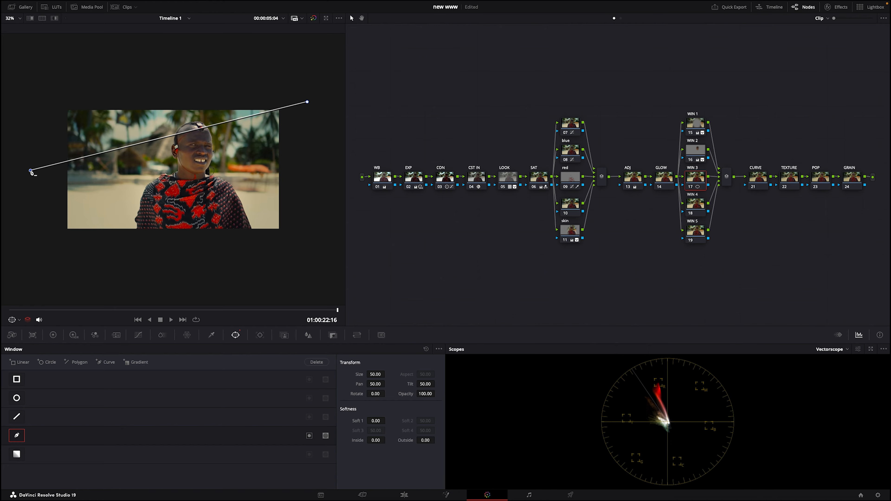
click(44, 290)
click(321, 129)
click(307, 102)
drag(194, 130, 193, 121)
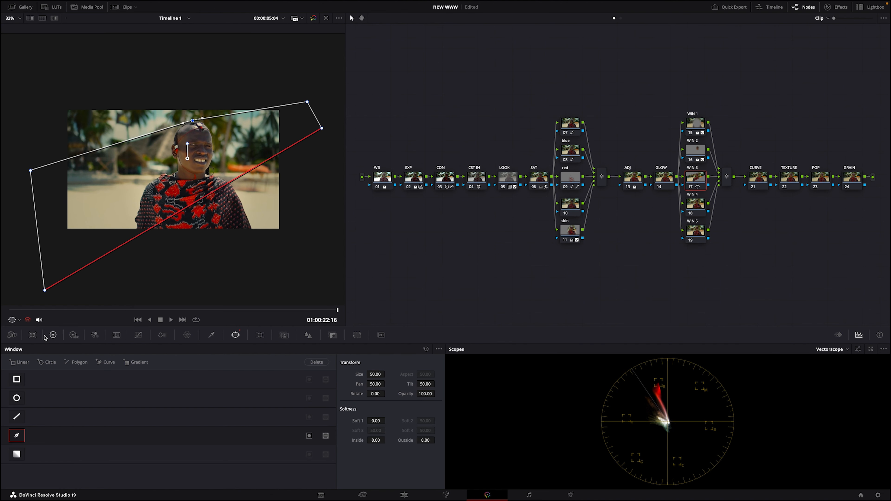
- Show the Parade scope and warm and brighten WIN 3 with Gamma at Y 0.05, R 0.07, G 0.05 and B 0.03
click(53, 335)
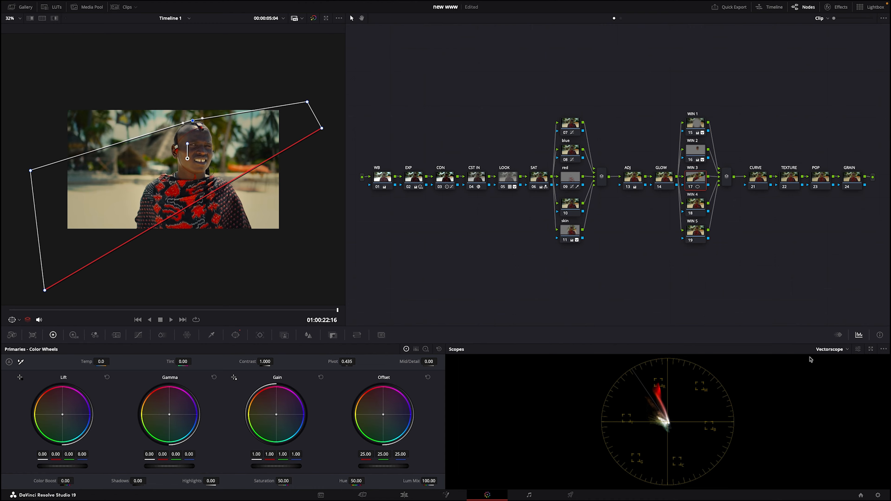
click(819, 350)
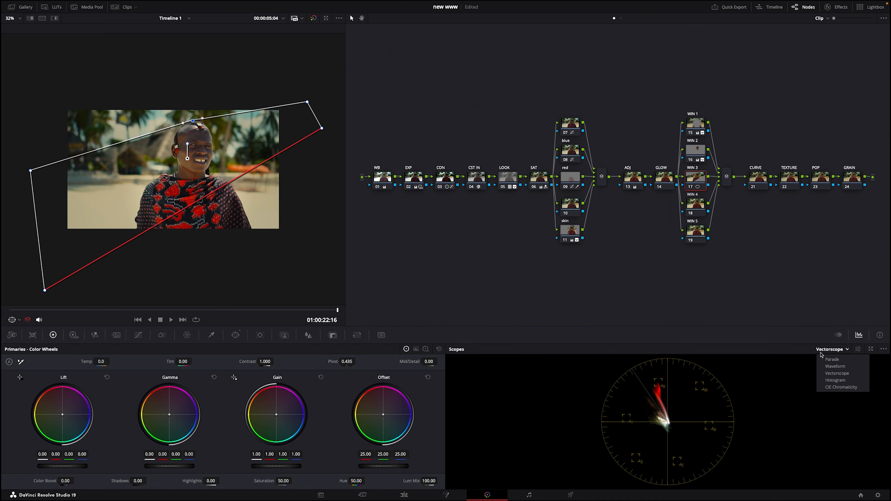
click(831, 359)
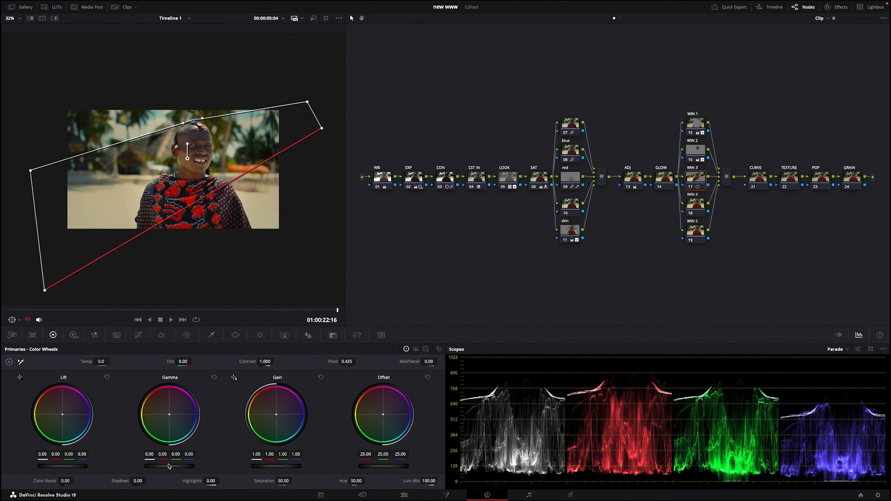
scroll(168, 466, up, 5)
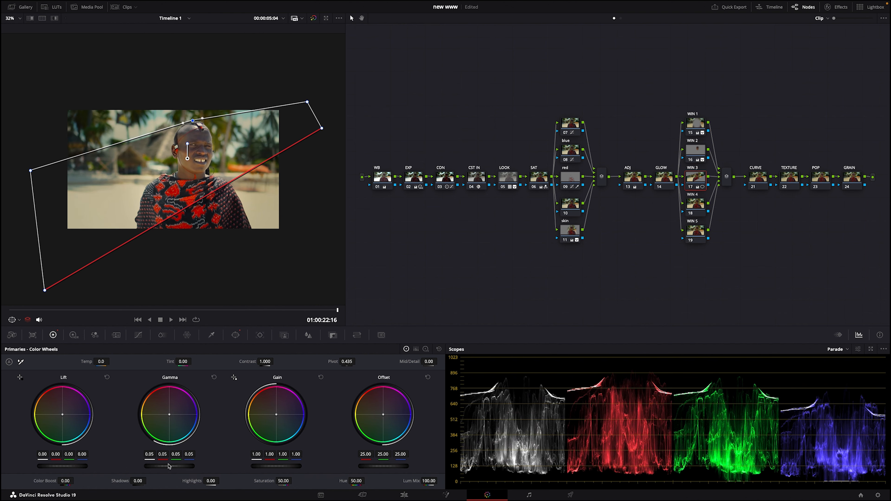
drag(169, 413, 168, 412)
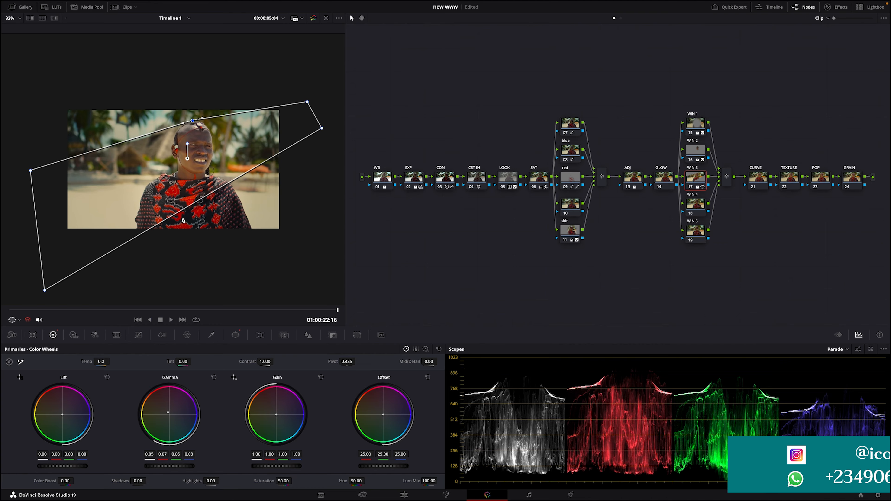
- Reshape the WIN 3 curve by adding points that push its lower edge down across the garment and its upper edge above the frame
click(189, 213)
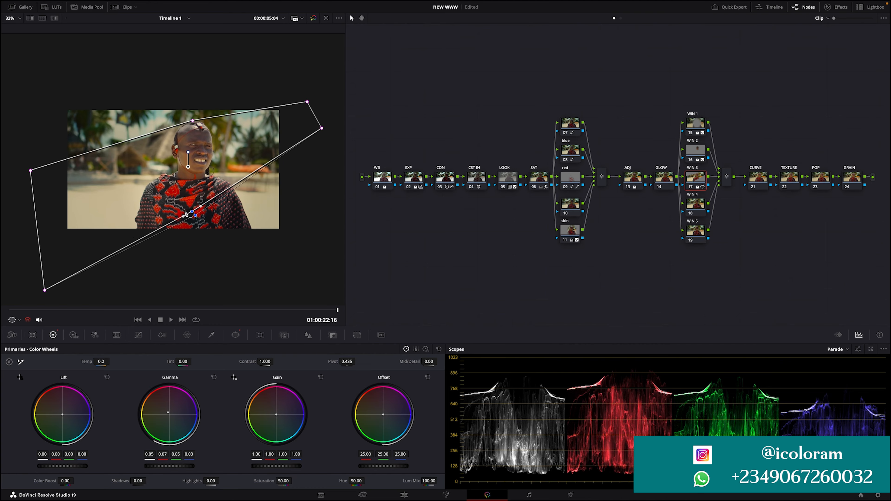
drag(192, 212, 199, 218)
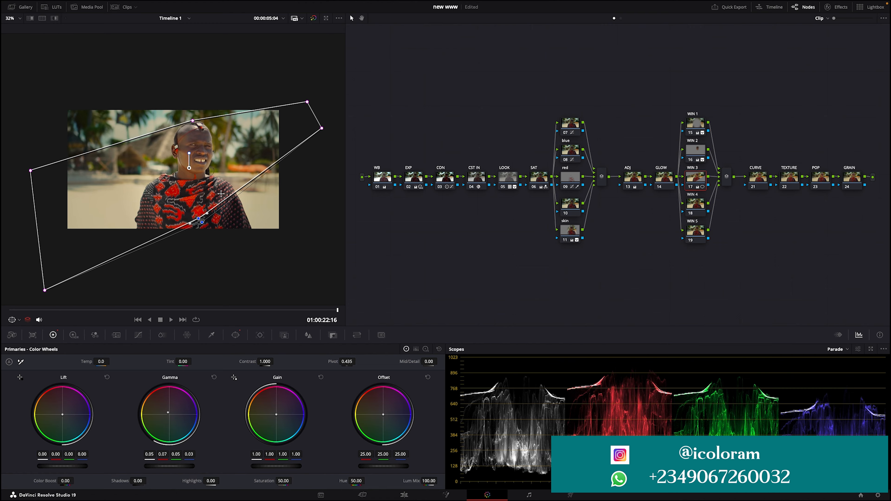
drag(234, 113, 253, 101)
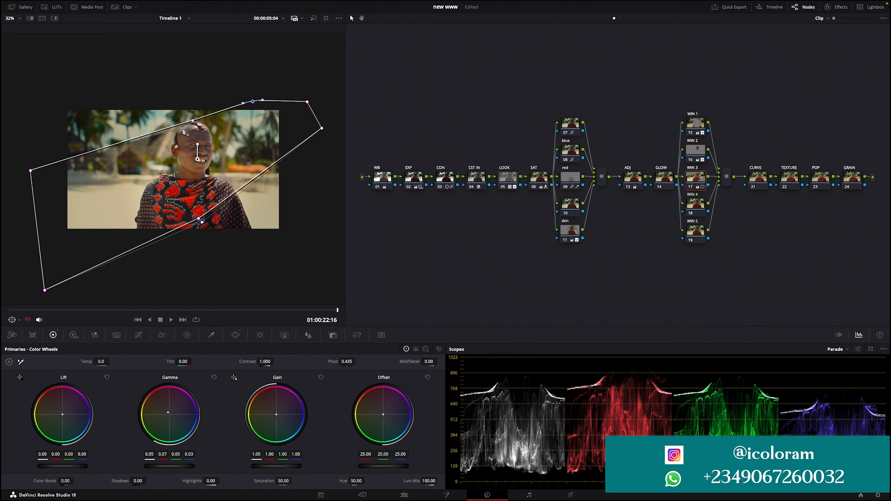
drag(192, 121, 190, 118)
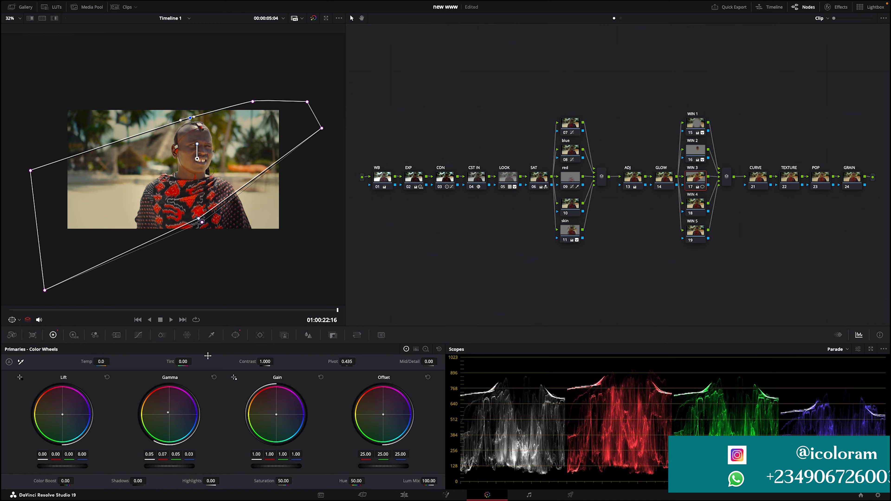
- Soften the WIN 3 window with Outside 3.28 and Inside 0.64, and raise its lower edge point on the garment
click(235, 335)
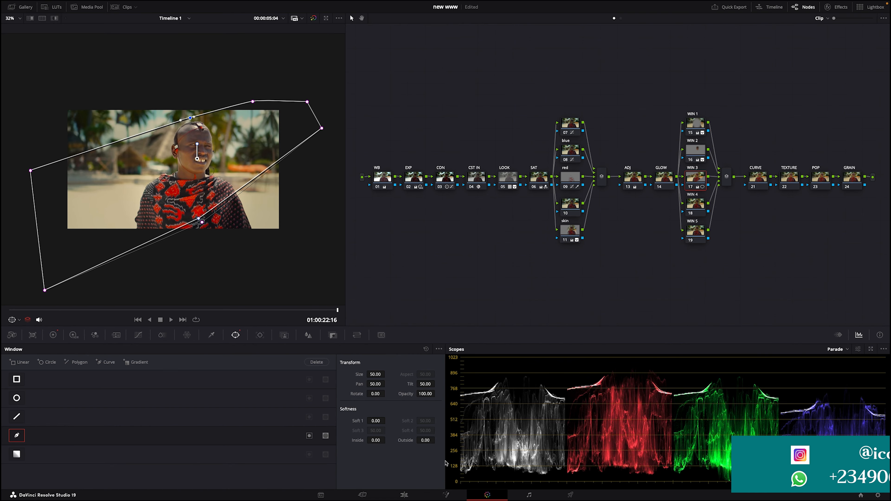
drag(437, 439, 442, 440)
drag(386, 440, 387, 440)
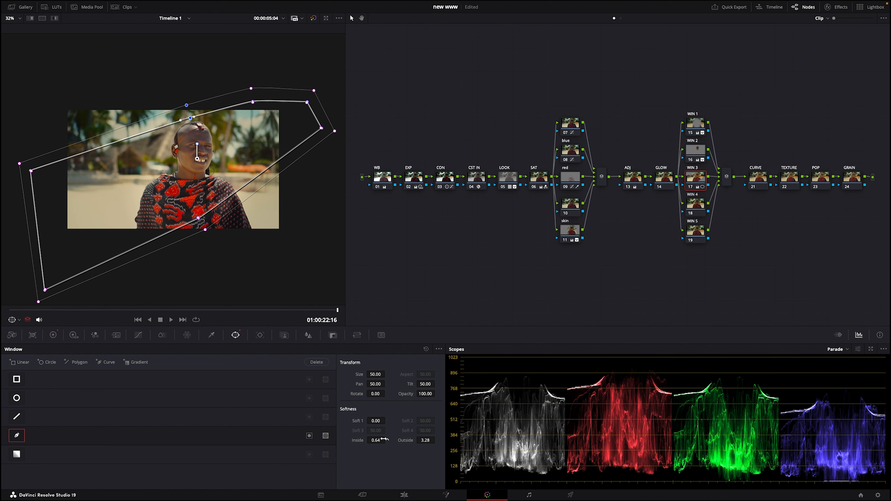
click(197, 213)
drag(197, 213, 196, 208)
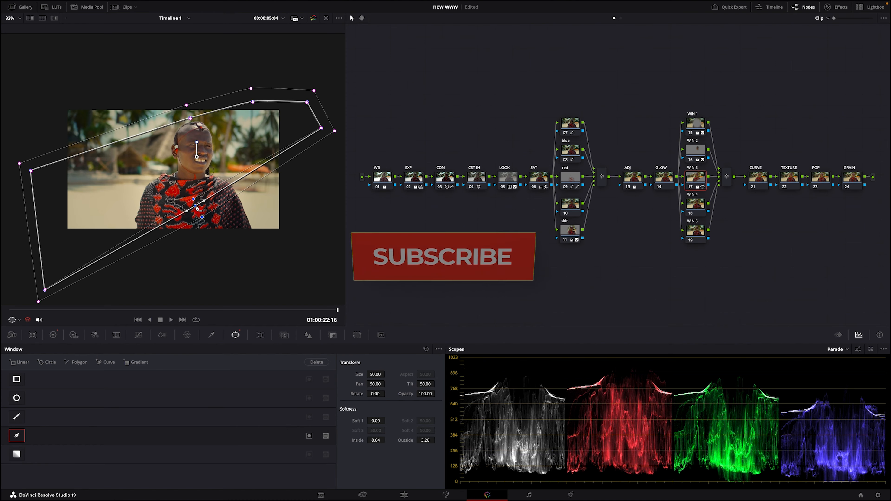
- Set the Key Output Gain of WIN 3 to 0.300
click(332, 335)
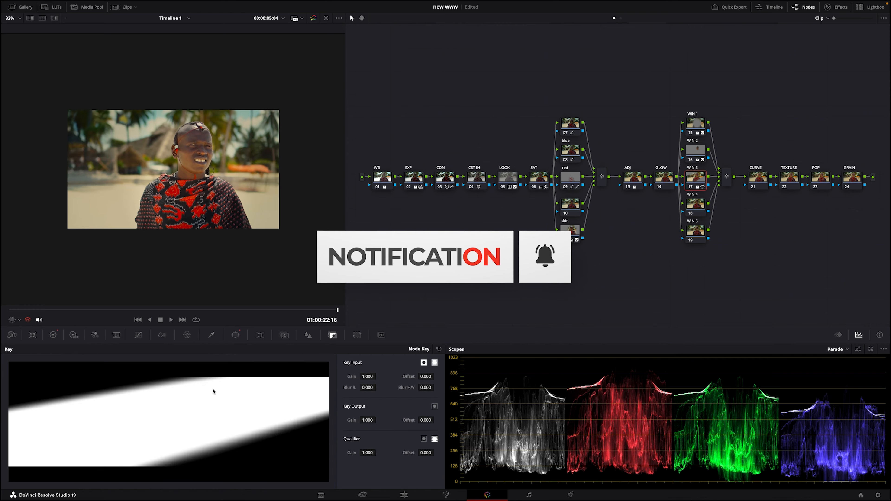
click(363, 422)
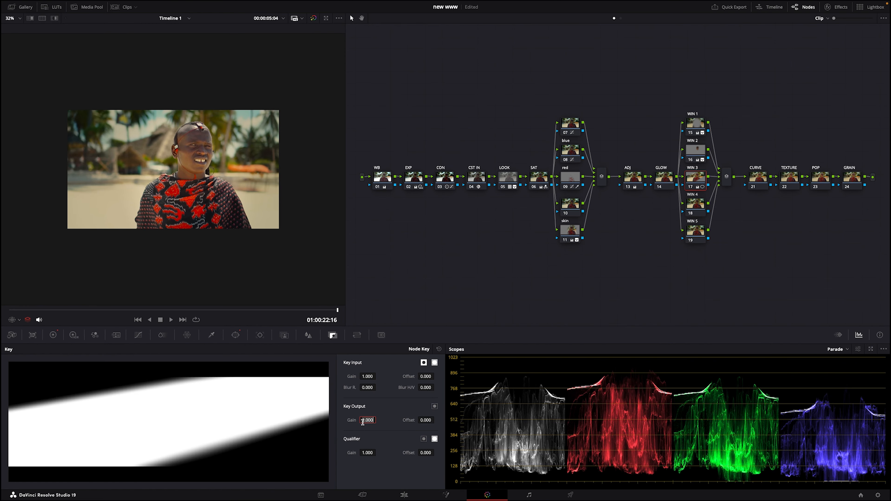
key(BackSpace)
key(BackSpace)
key(BackSpace)
key(BackSpace)
key(BackSpace)
text(0.3)
key(Return)
- Compare WIN 3 off and on, fit the image to the viewer, and save the project
key(super+d)
key(super+d)
key(super+d)
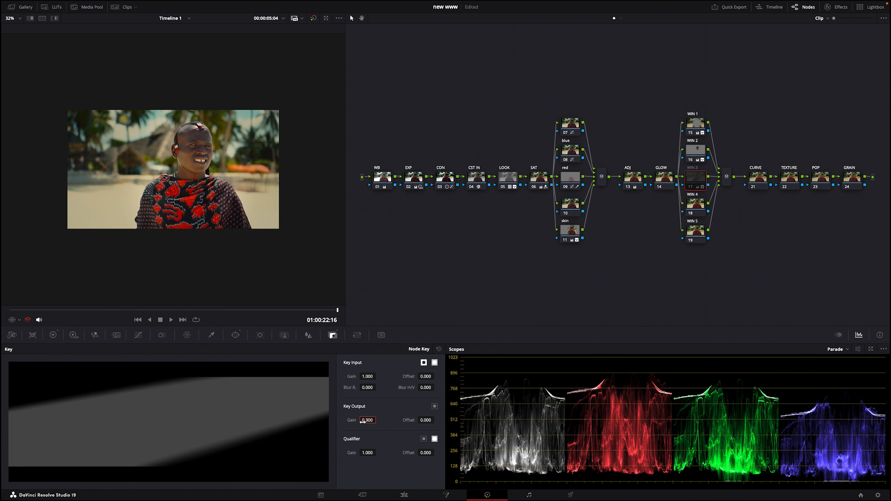
key(shift+z)
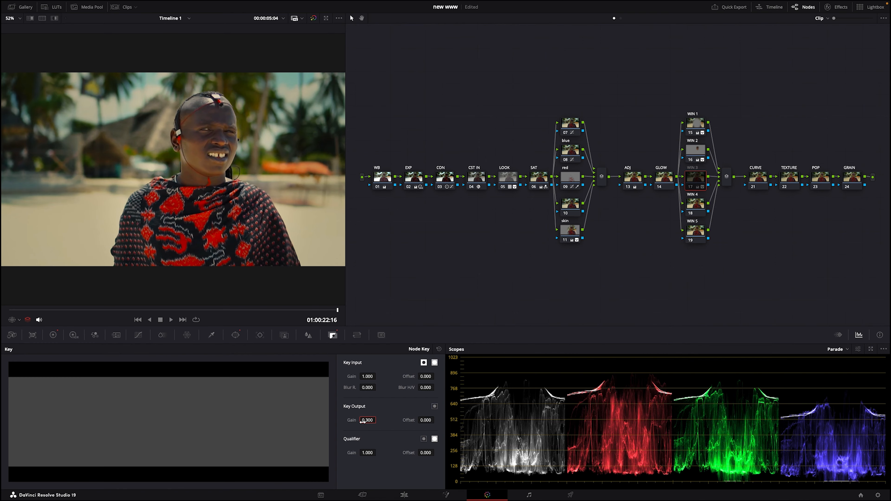
key(super+s)
- Compare the WIN 3 light band off and on in an enlarged viewer, leave it enabled, and shrink the viewer again
drag(345, 249, 638, 242)
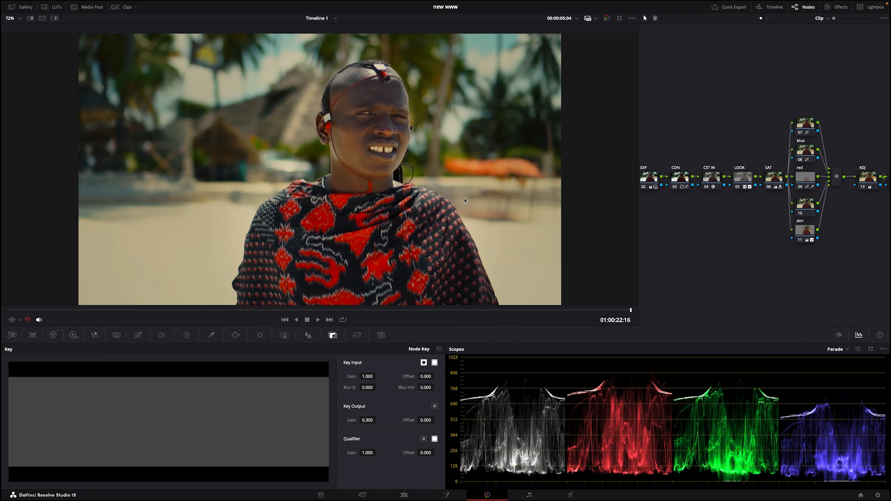
key(super+d)
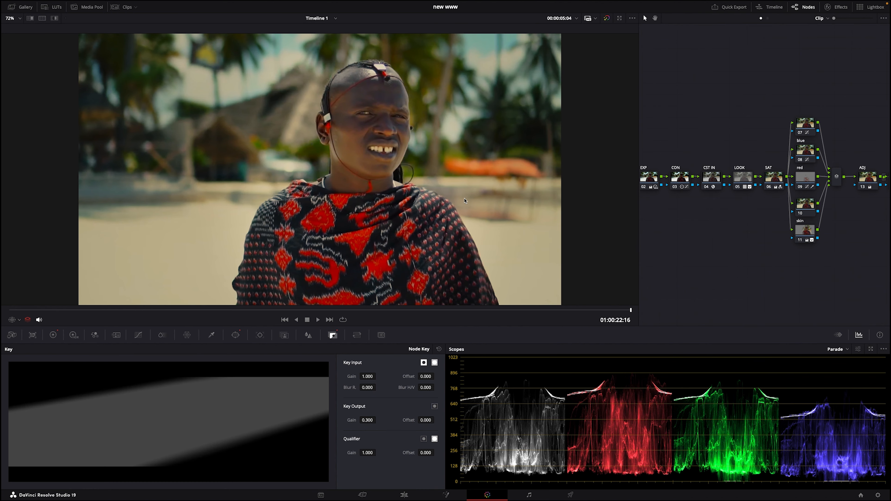
key(super+d)
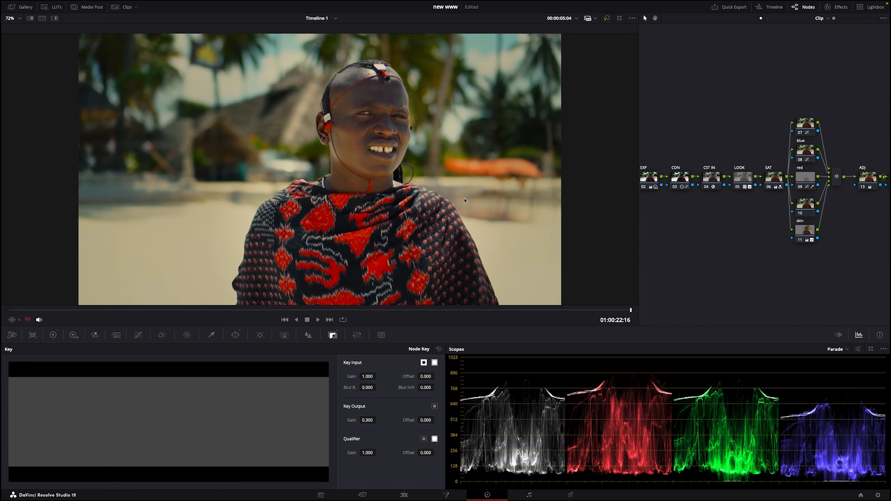
key(super+d)
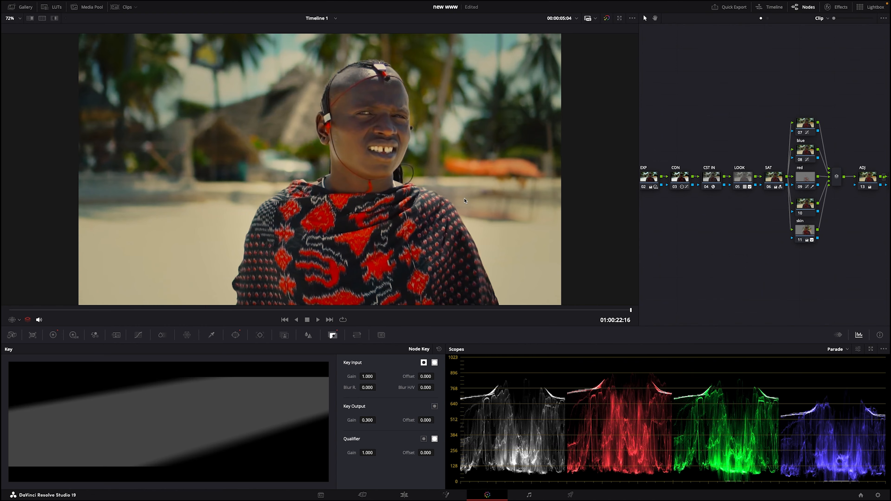
key(super+d)
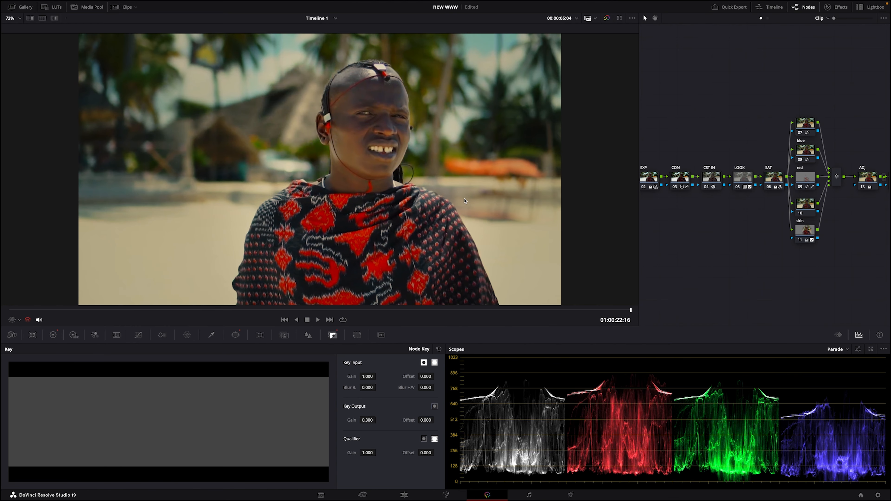
key(super+d)
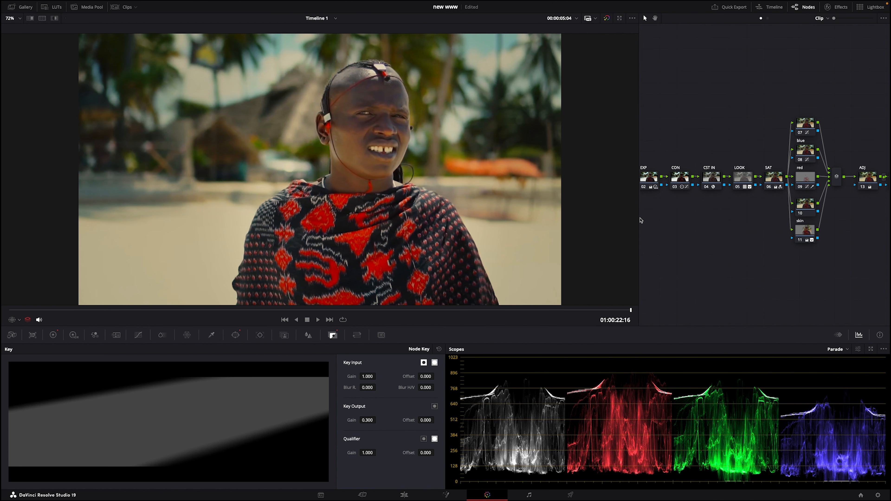
drag(639, 220, 381, 220)
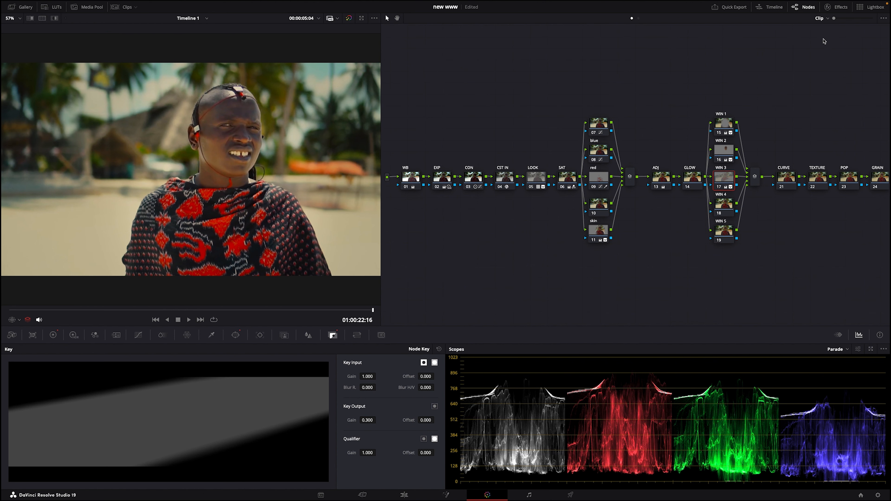
- Find the Glow effect in the effects library, apply it to the GLOW node, and select that node
click(828, 7)
drag(765, 34, 735, 33)
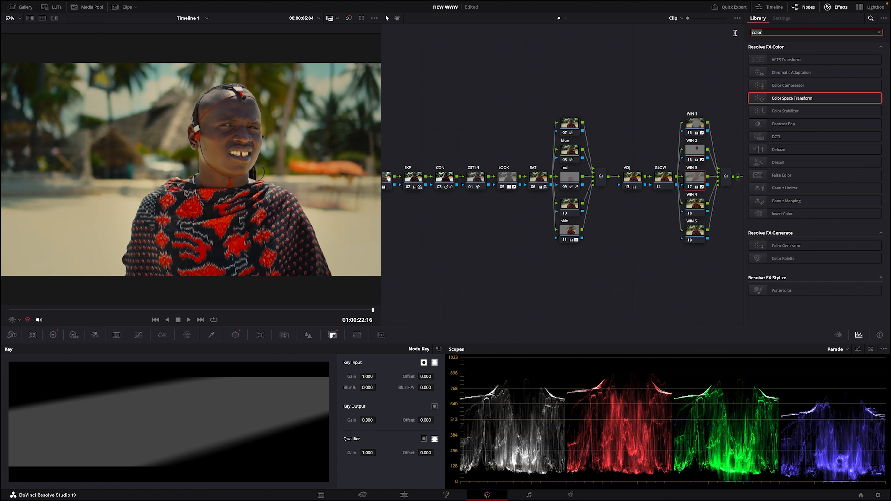
text(glo)
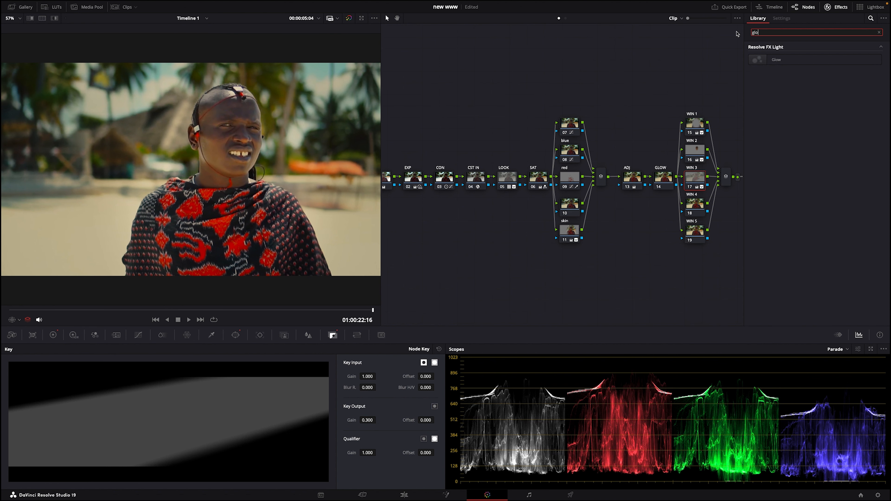
drag(776, 60, 660, 182)
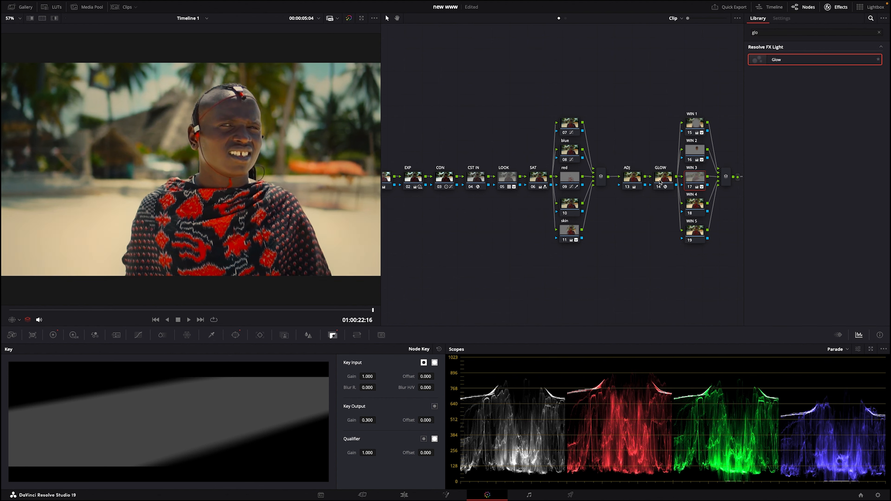
click(665, 179)
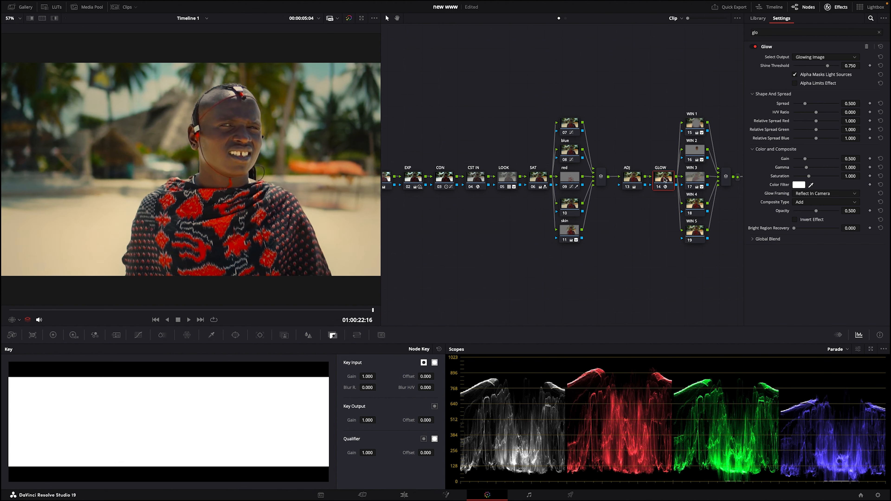
- Set the glow's Composite Type to Softlight and its Shine Threshold to 0.062
click(818, 202)
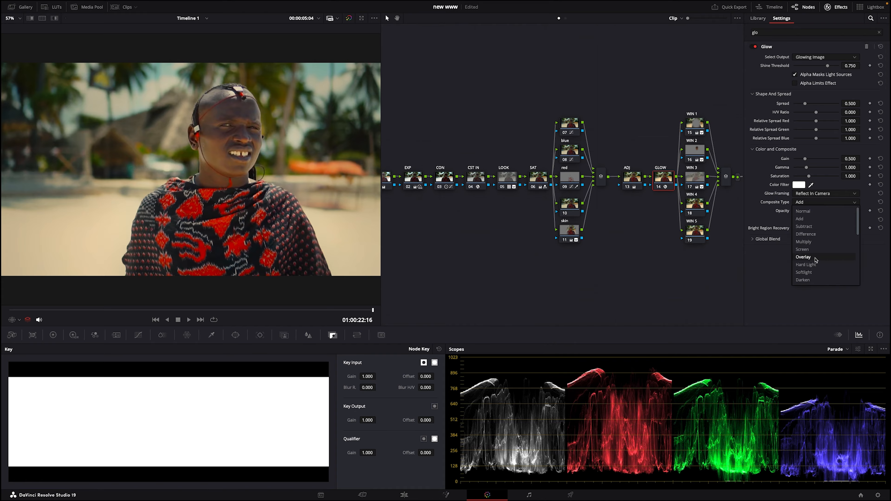
click(803, 272)
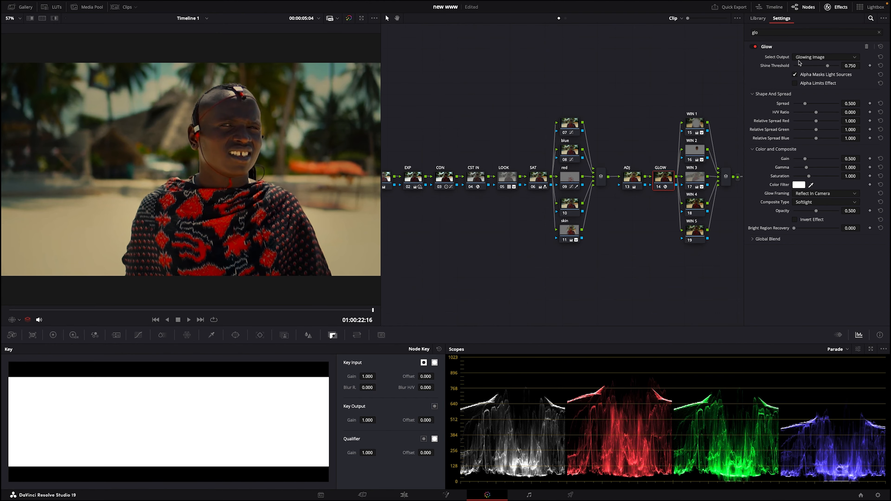
click(797, 66)
drag(798, 67, 796, 66)
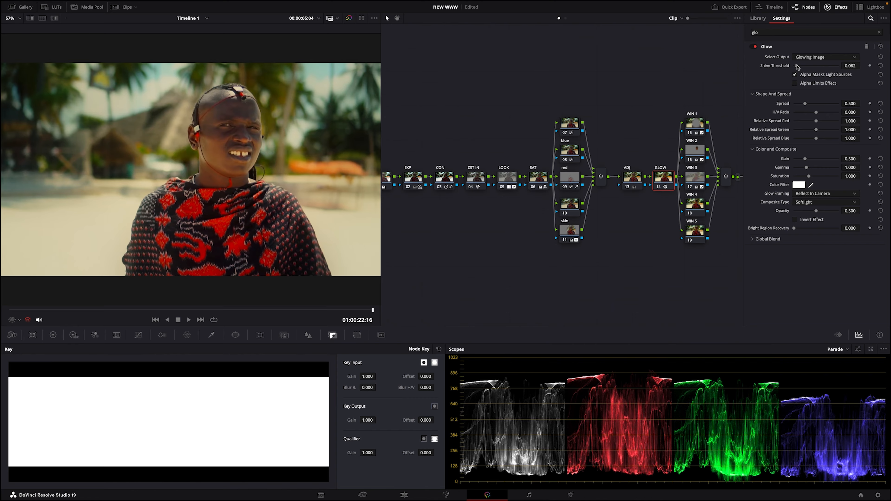
- Set the glow's Gamma to 1.329, Spread to 0.434 and Global Blend to 0.450, and close the effects
drag(806, 167, 812, 167)
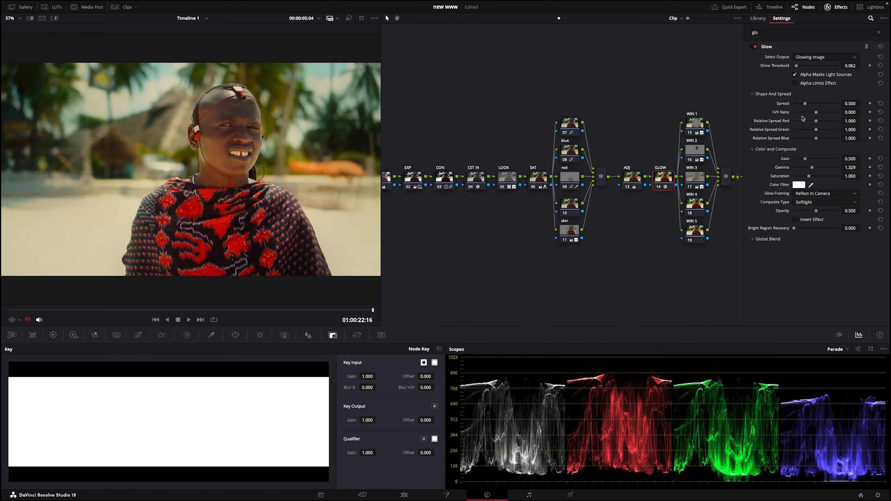
mouse_move(812, 105)
mouse_down()
mouse_move(822, 102)
mouse_move(796, 105)
mouse_move(805, 104)
mouse_up()
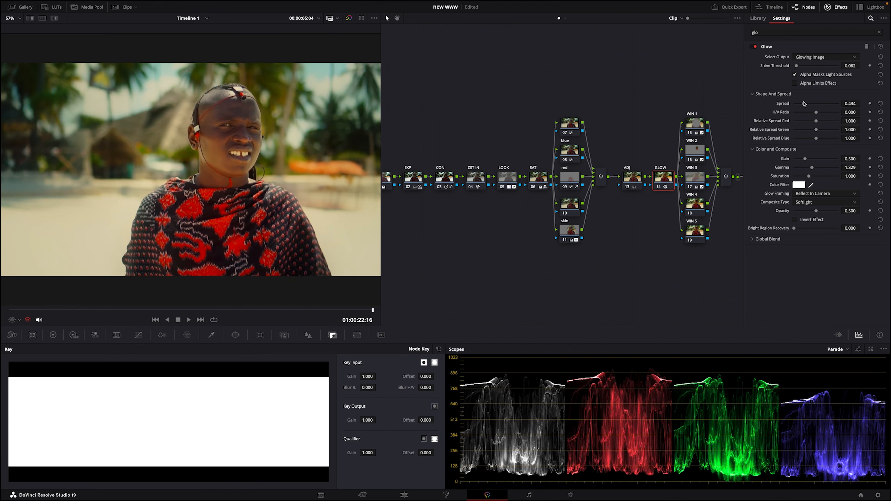
click(782, 241)
click(815, 248)
drag(815, 248, 814, 249)
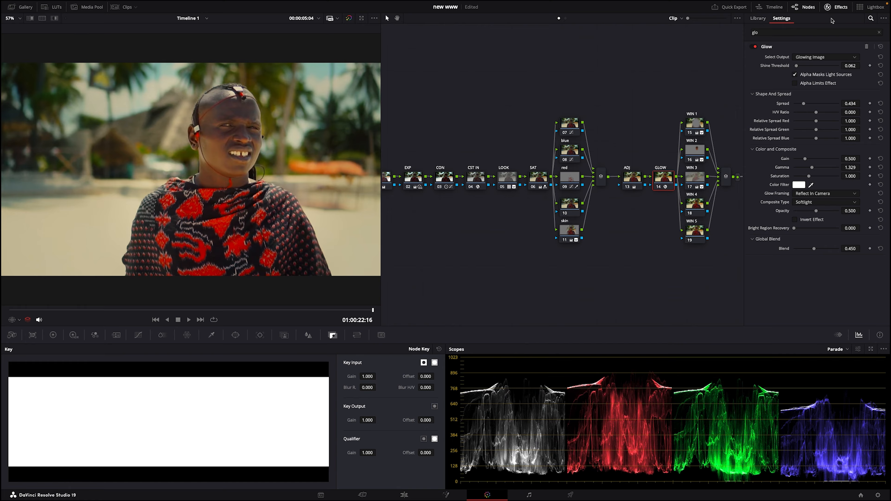
click(836, 7)
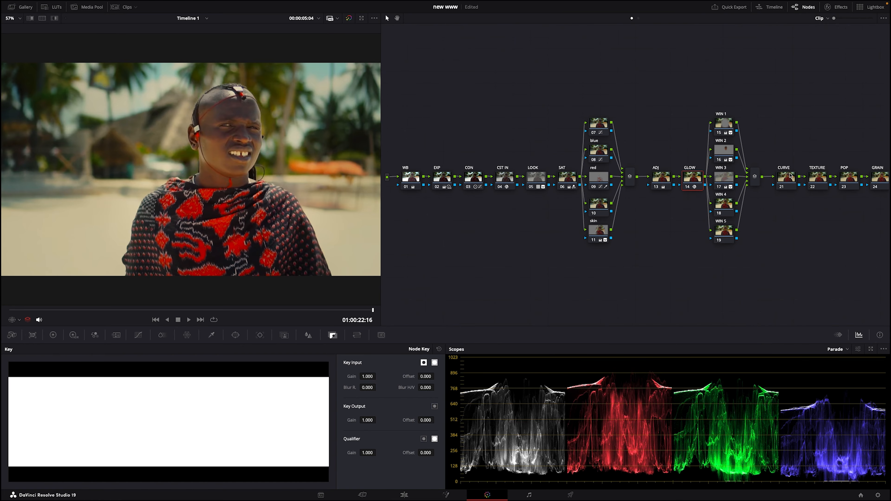
- Shape a custom curve on the CURVE node with slightly lowered shadows, anchored midtones and upper midtones, and a lowered white end point
click(785, 177)
click(137, 335)
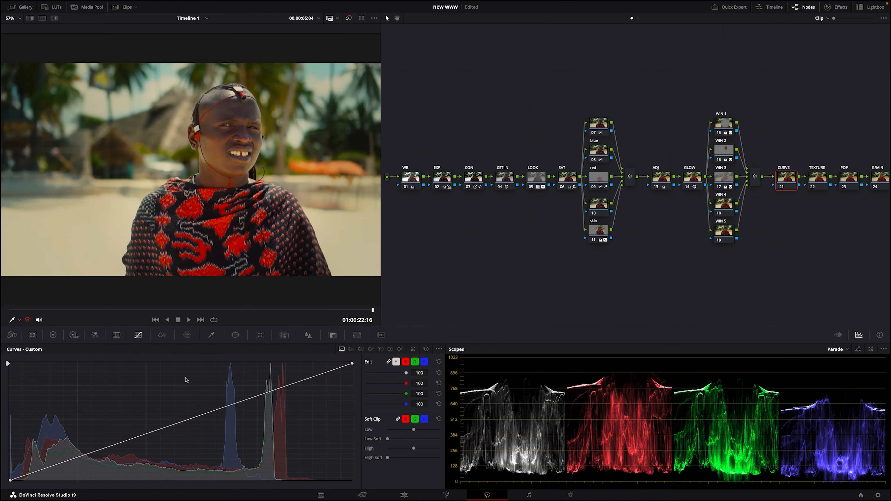
click(143, 436)
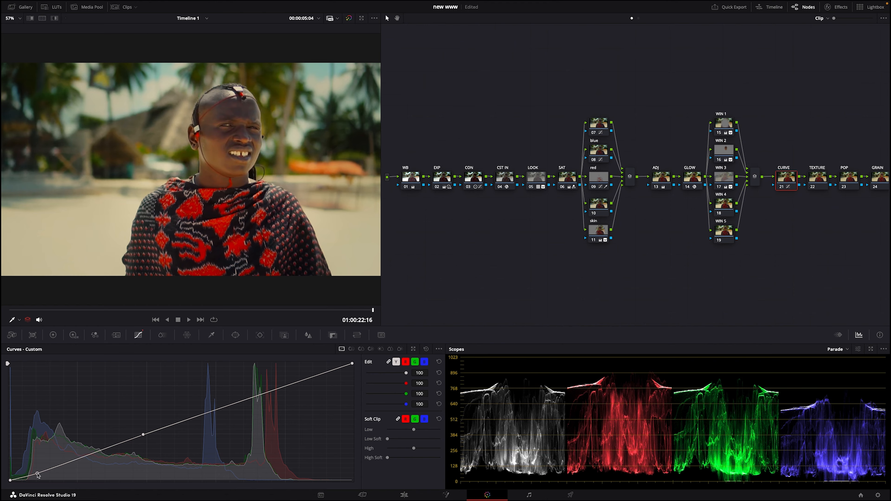
drag(38, 475, 38, 475)
click(237, 402)
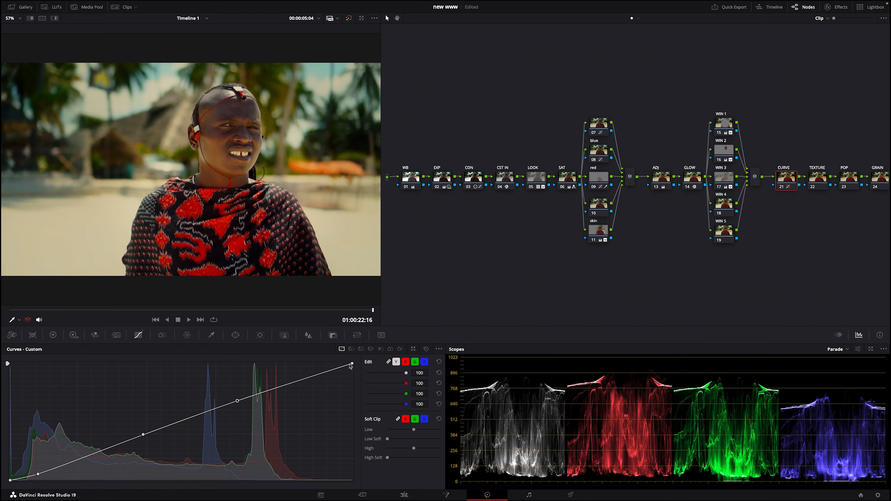
drag(353, 363, 353, 376)
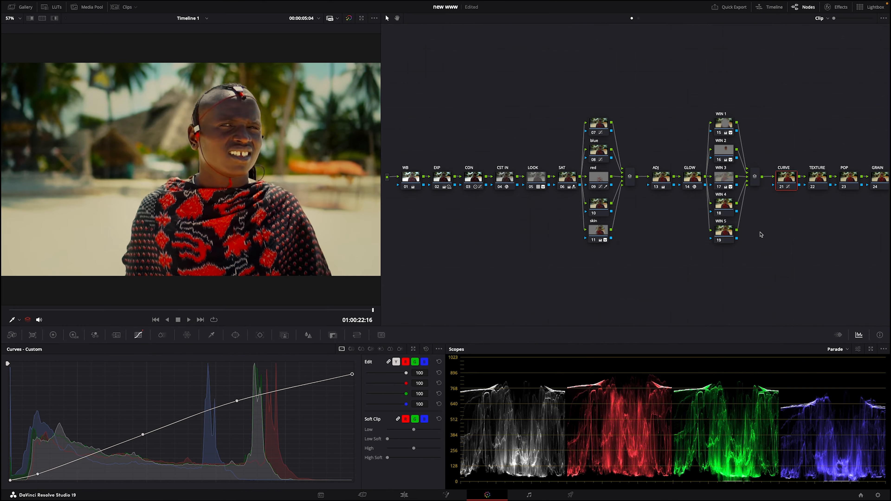
- Move the GRAIN node below the start of the node tree and apply the Film Grain effect to it
drag(875, 177, 420, 251)
drag(848, 153, 823, 188)
click(419, 250)
click(837, 7)
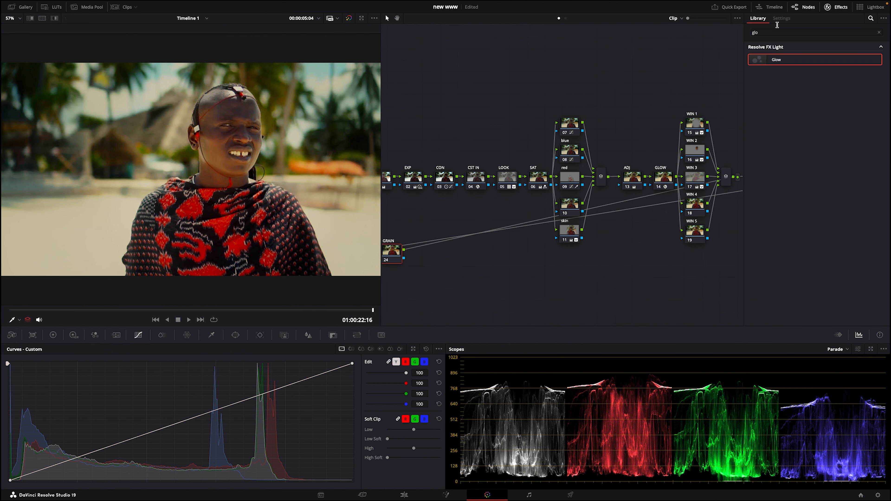
click(751, 32)
text(film g)
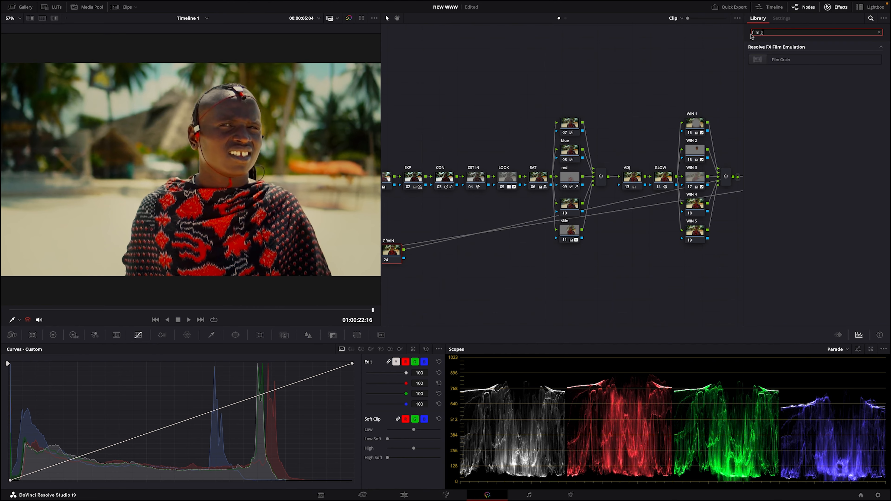
drag(780, 59, 396, 254)
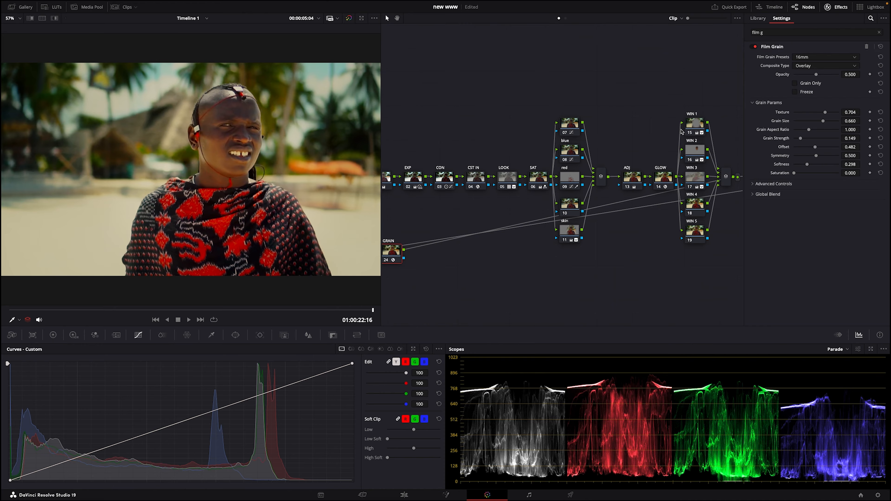
- Start the film grain from the 35mm preset, and set Texture to 0.481, Grain Strength to 0.302 and Opacity to 0.612
click(804, 56)
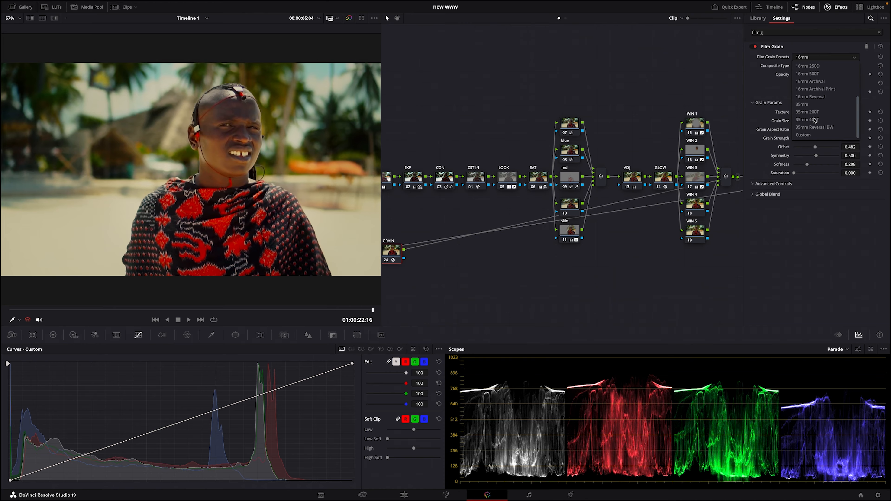
click(803, 104)
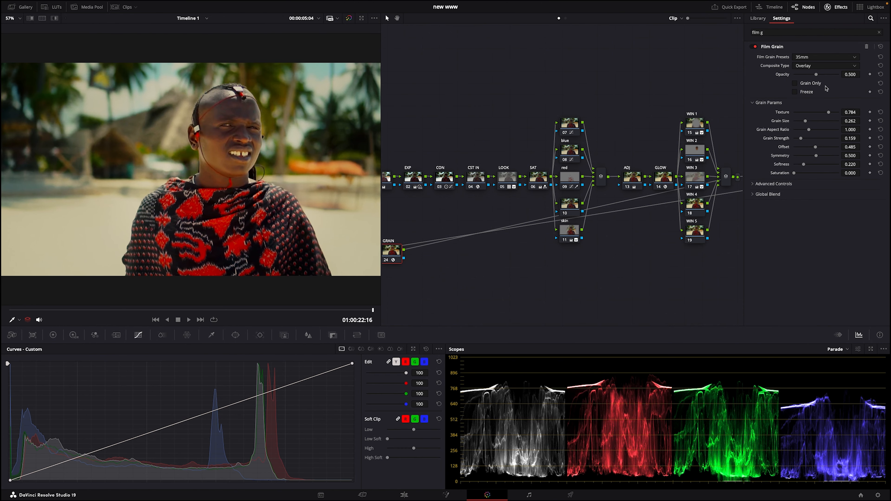
drag(828, 113, 815, 112)
key(alt+f)
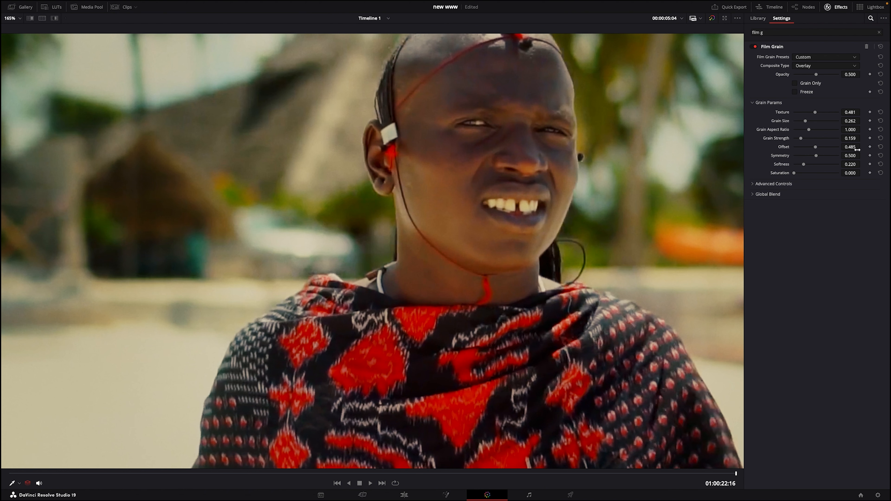
drag(802, 140, 807, 141)
drag(815, 75, 823, 75)
- Set the film grain's Midtones to 0.287 and Global Blend to 0.822, and leave the enlarged viewer
click(771, 186)
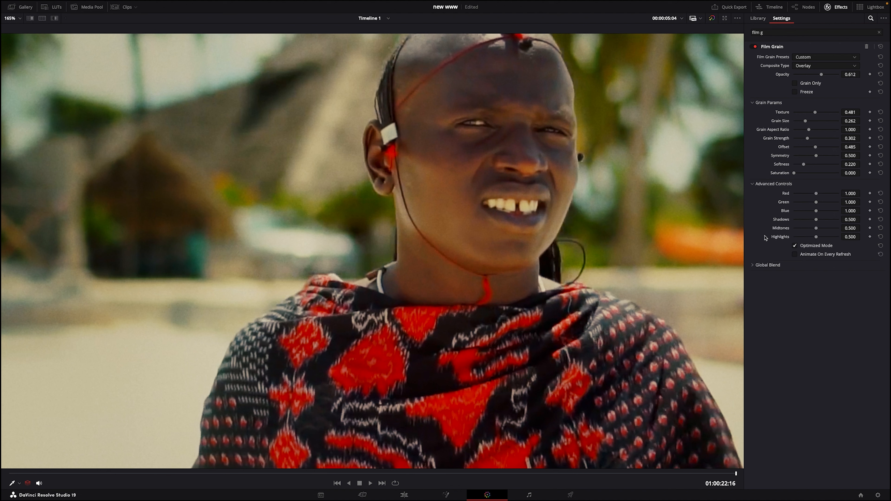
drag(816, 228, 807, 230)
click(768, 265)
drag(828, 276, 830, 274)
key(alt+f)
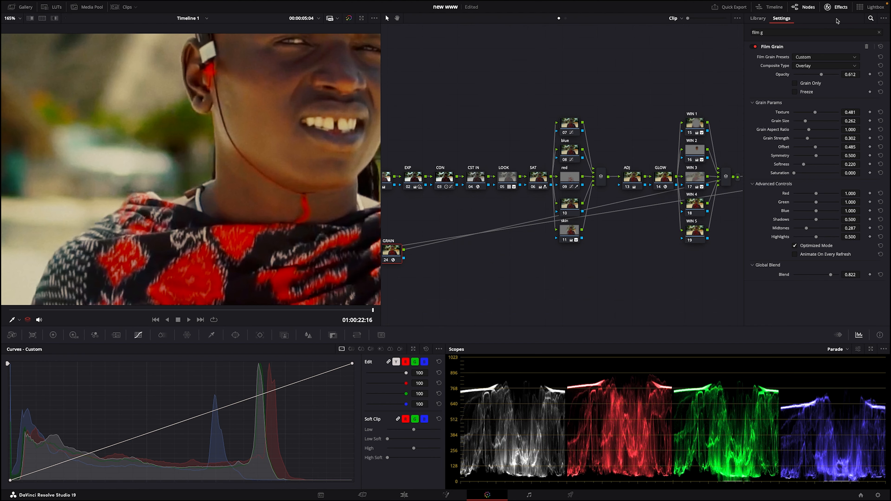
- Close the effects and clean up the node graph so that GRAIN lines up after POP
right_click(636, 96)
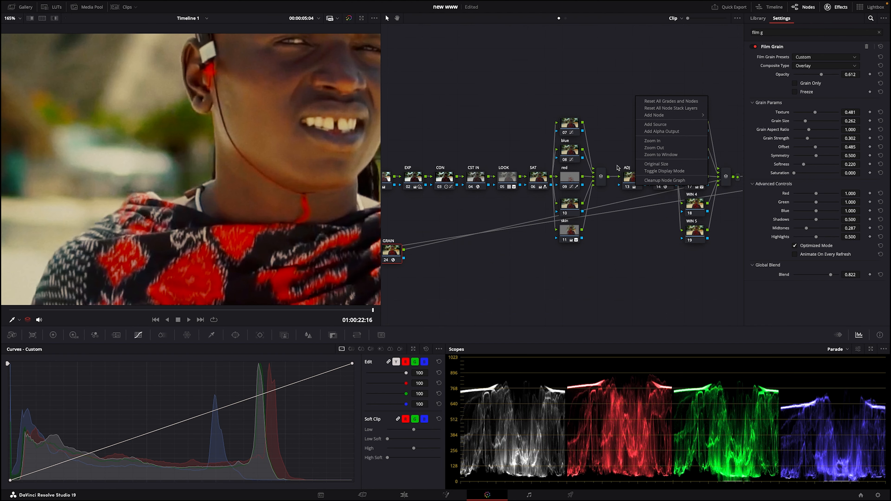
click(834, 7)
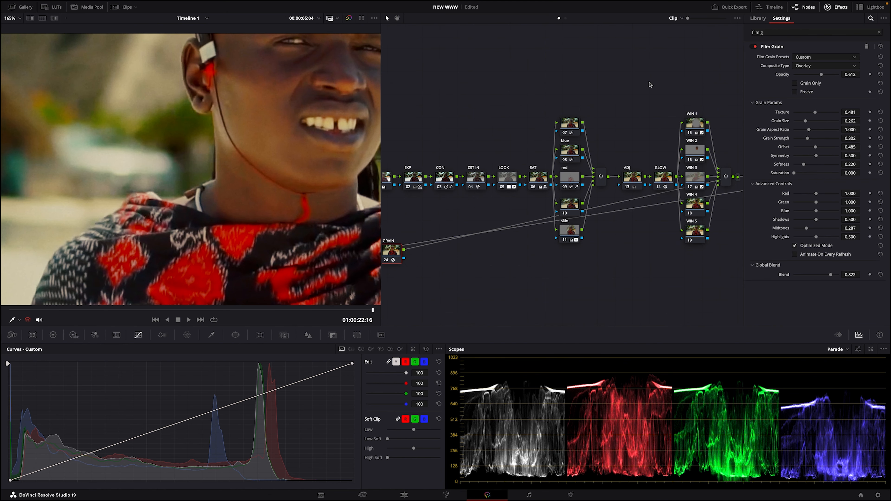
click(832, 7)
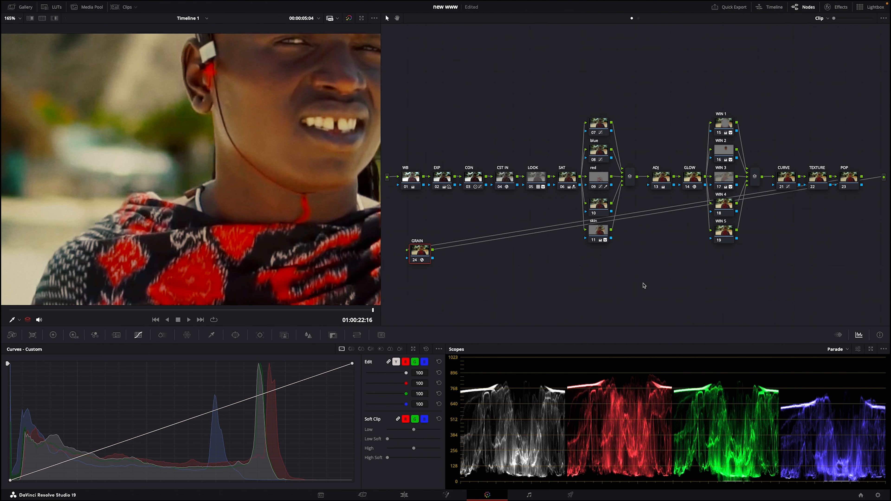
right_click(644, 286)
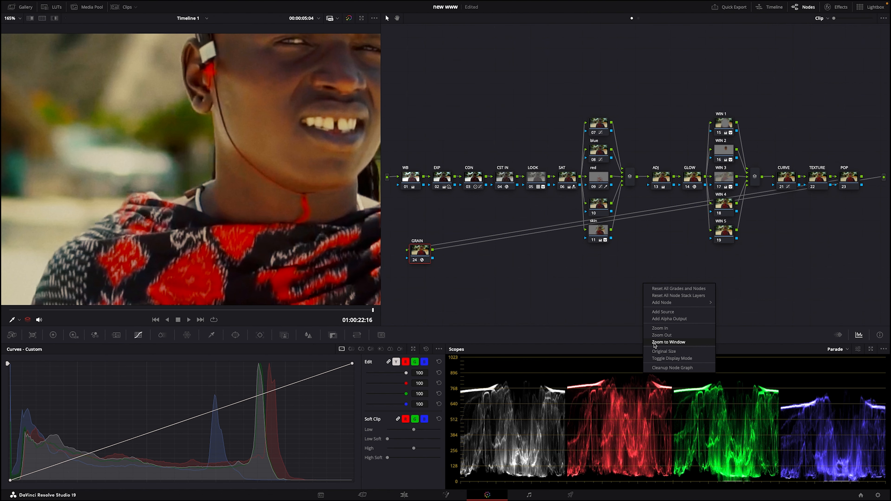
click(671, 368)
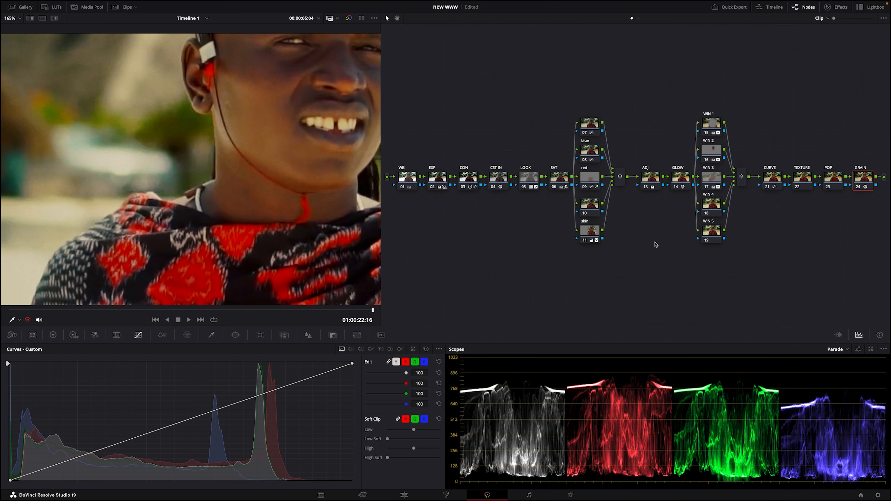
- Compare the finished grade with the bypassed footage across the whole frame, and view the graded image full screen
key(alt+d)
click(495, 187)
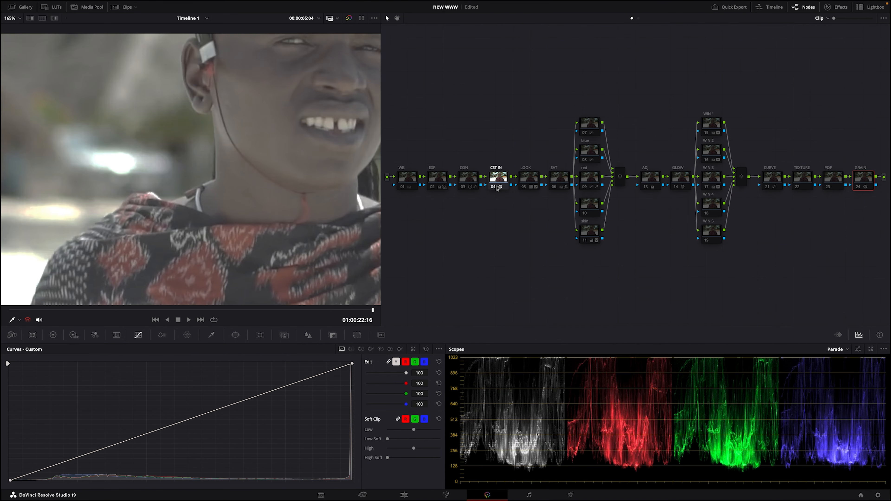
scroll(348, 193, down, 5)
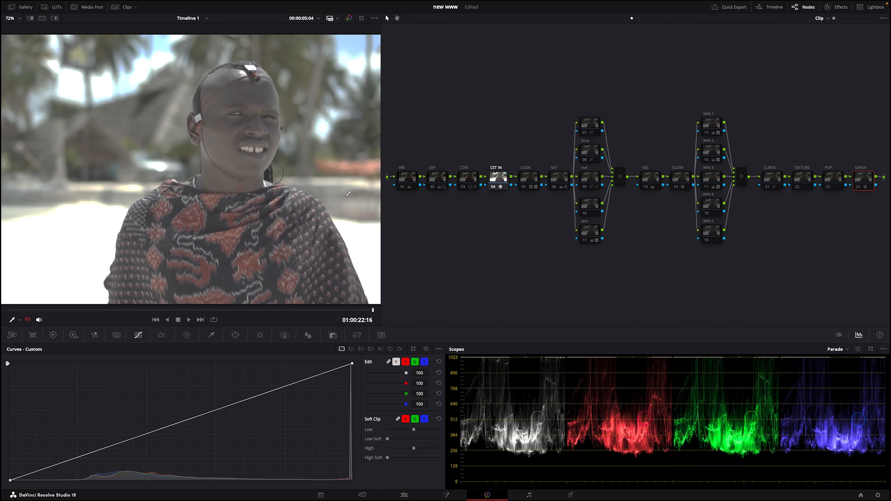
scroll(348, 194, up, 1)
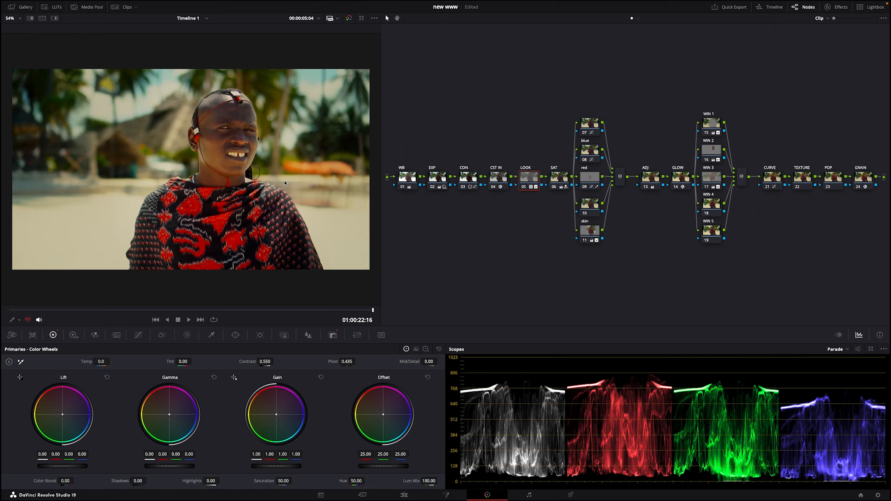
key(ctrl+f)
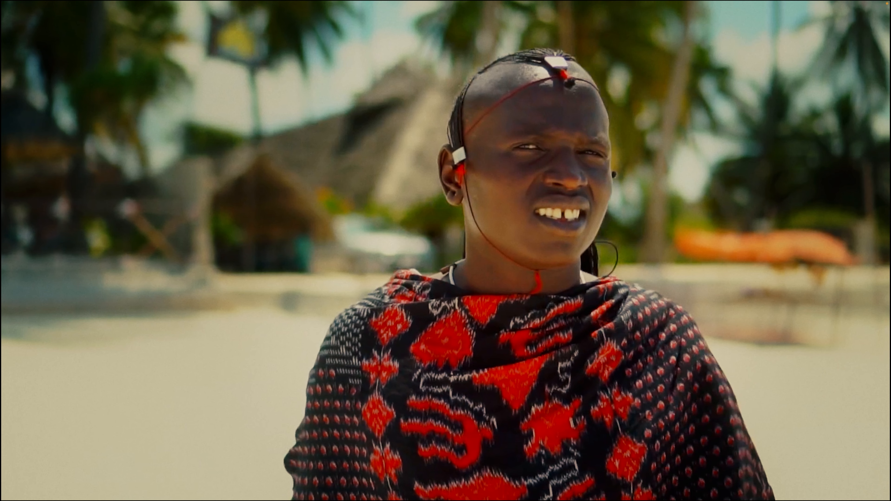